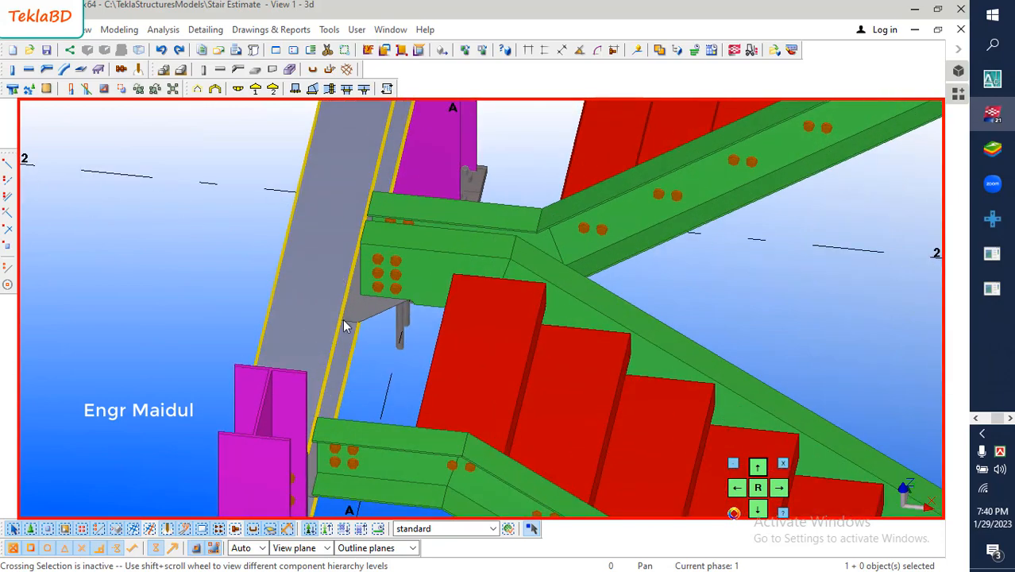
# - Enable assembly selection and create an assembly drawing of the landing beam carrying the stair stringers near grid 2
pyautogui.moveTo(366, 352); pyautogui.dragTo(317, 275, button='middle')
pyautogui.scroll(-2, 321, 286)
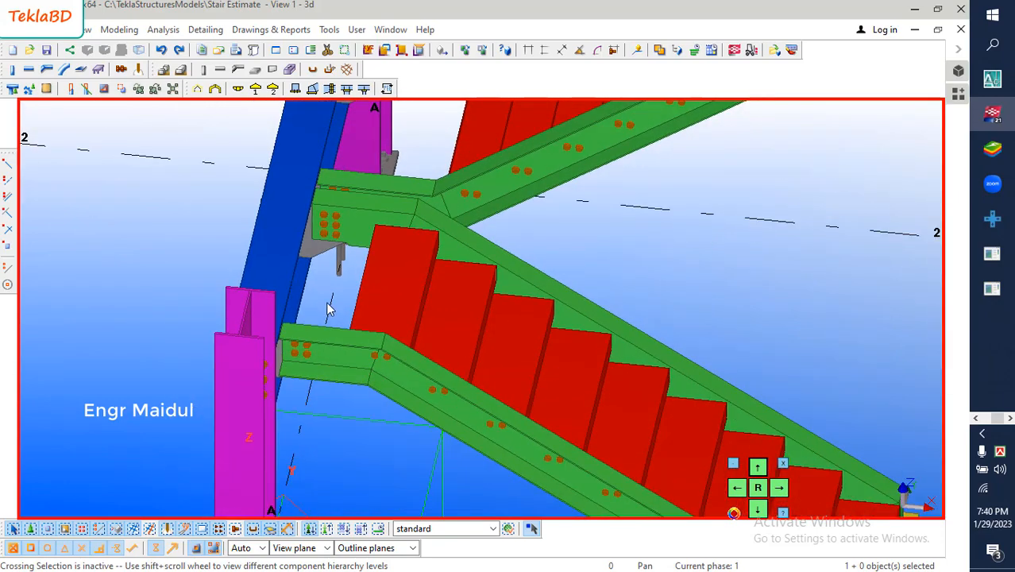
pyautogui.scroll(-5, 389, 312)
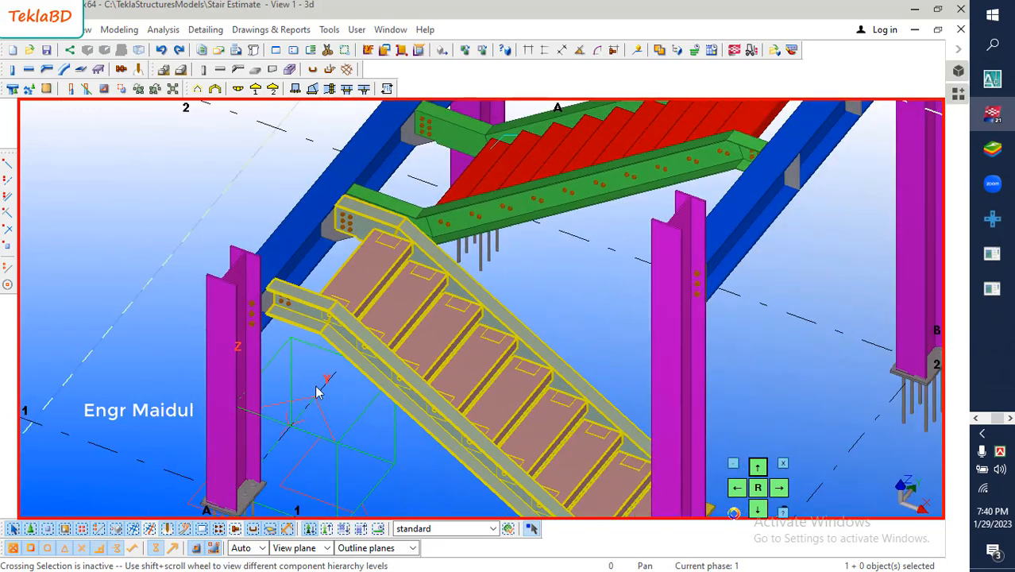
pyautogui.click(342, 530)
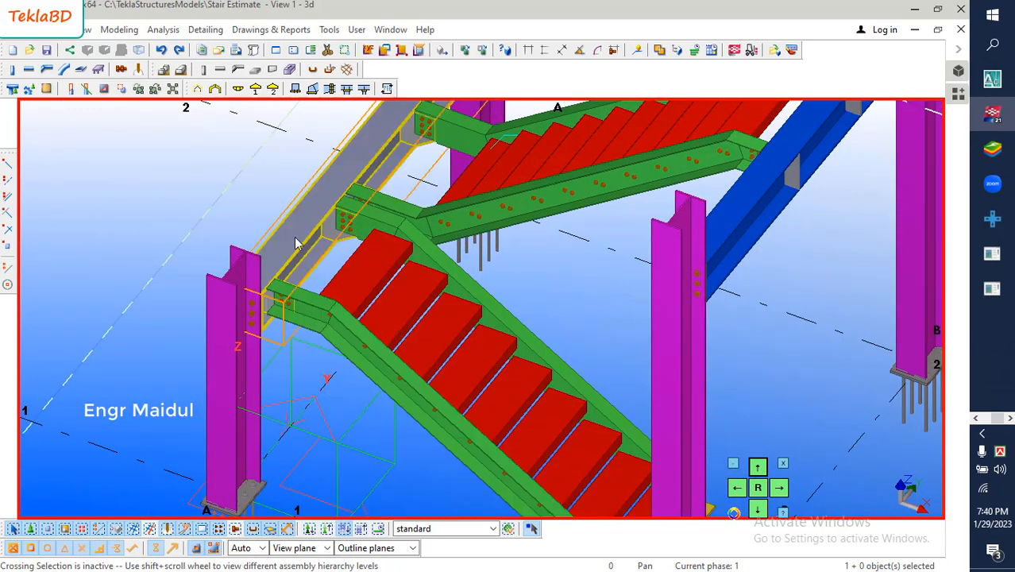
pyautogui.scroll(-2, 235, 432)
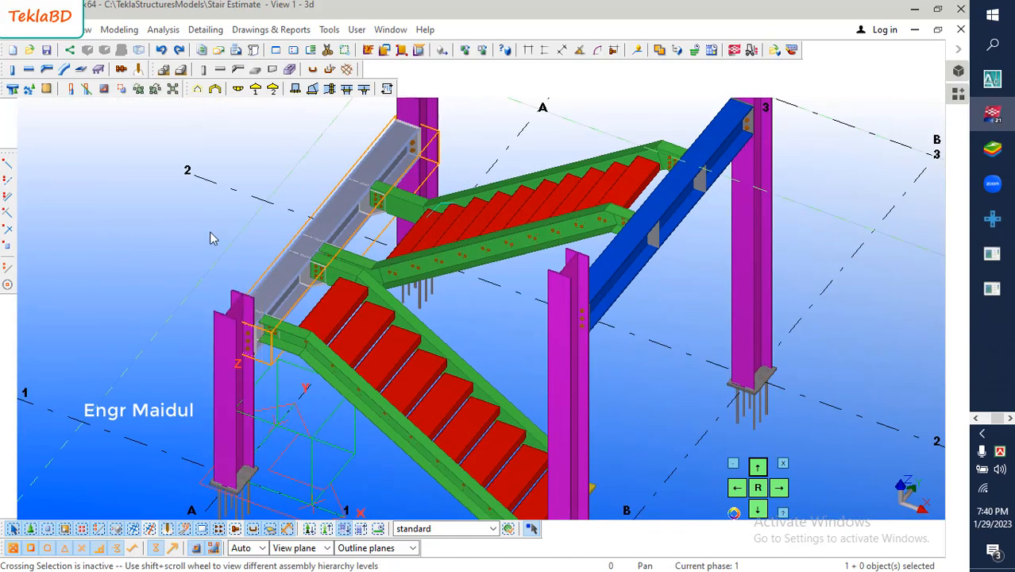
pyautogui.scroll(3, 308, 249)
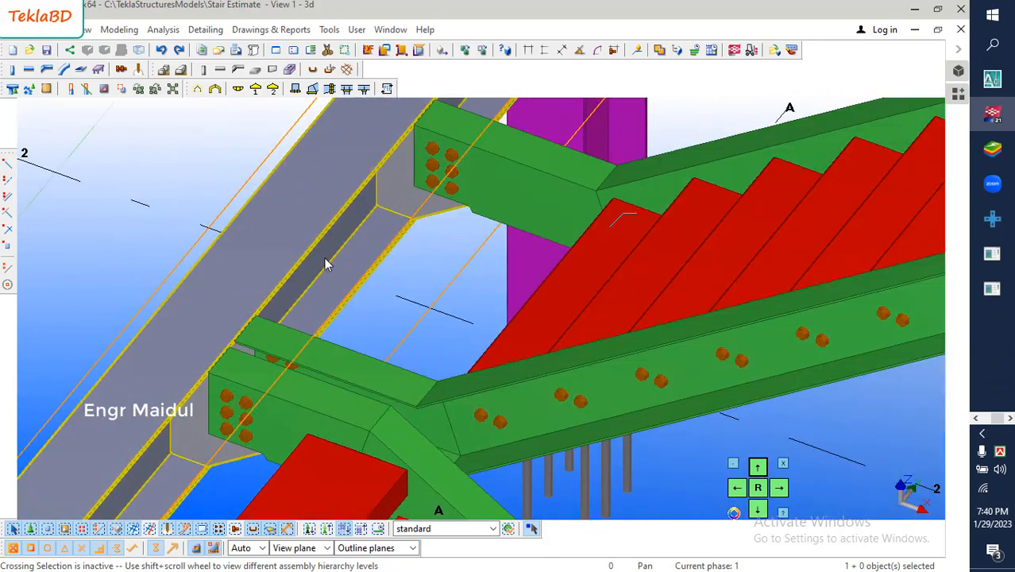
pyautogui.scroll(-2, 226, 329)
pyautogui.scroll(-2, 220, 383)
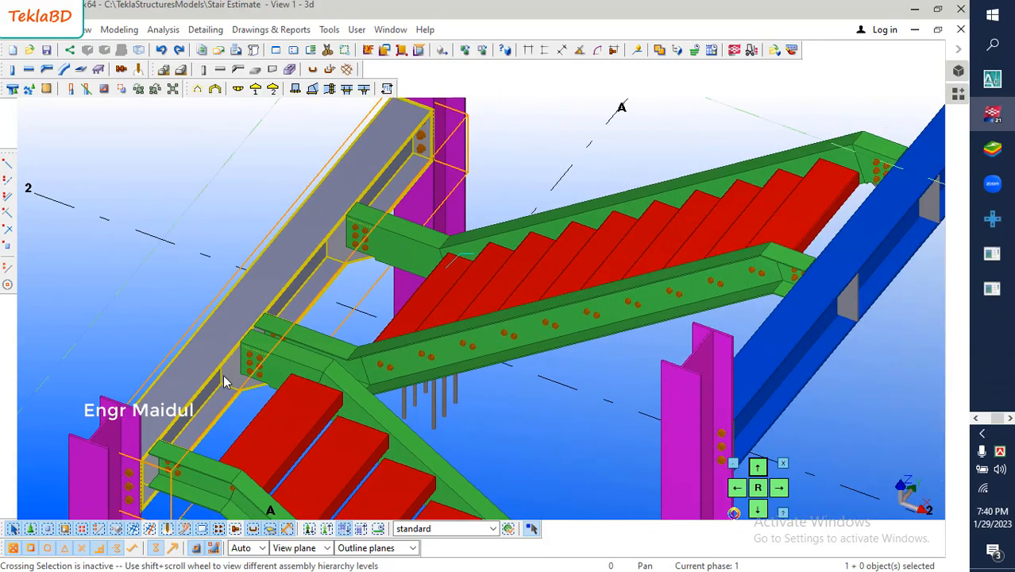
pyautogui.rightClick(213, 205)
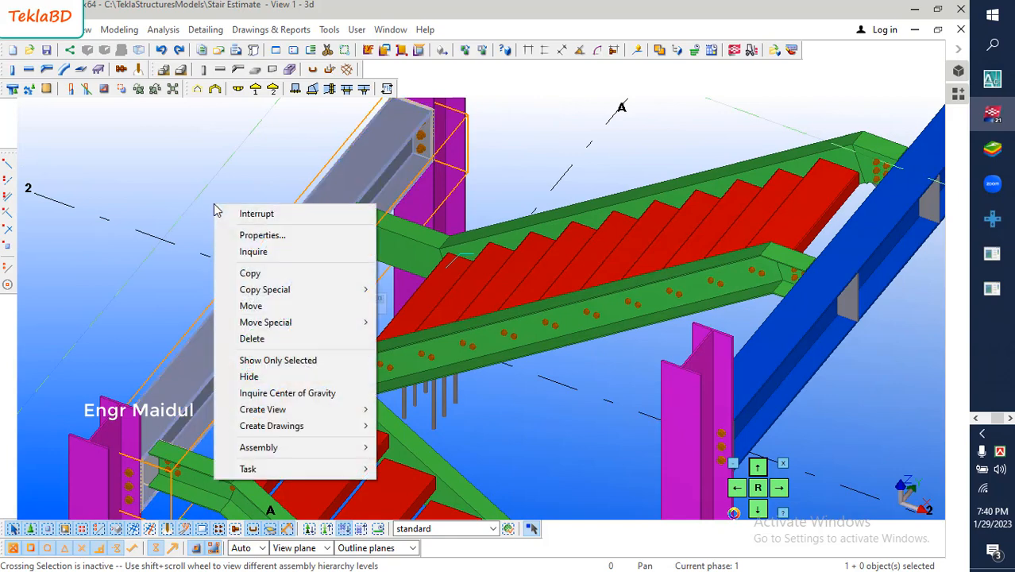
pyautogui.moveTo(277, 433)
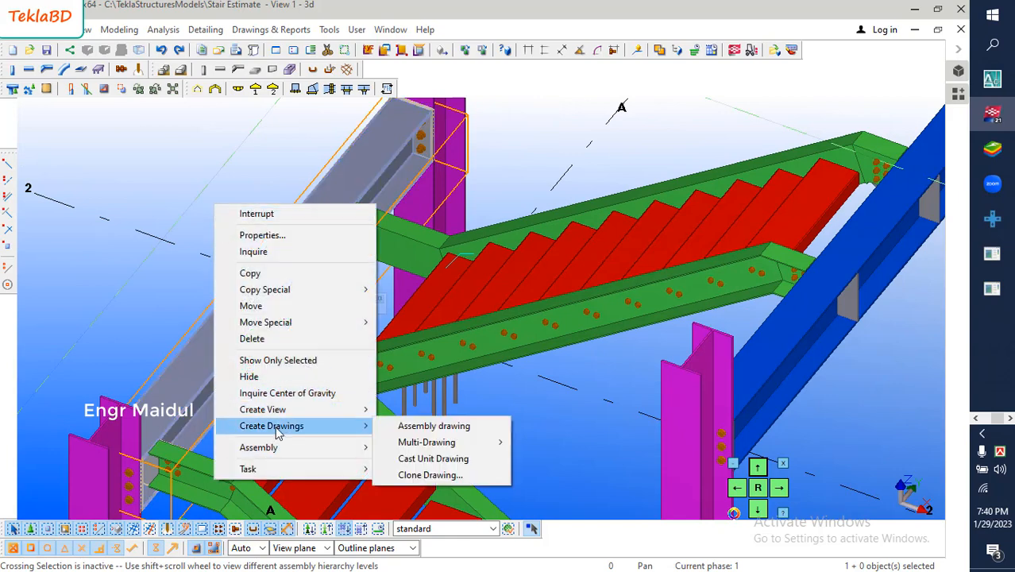
pyautogui.click(427, 426)
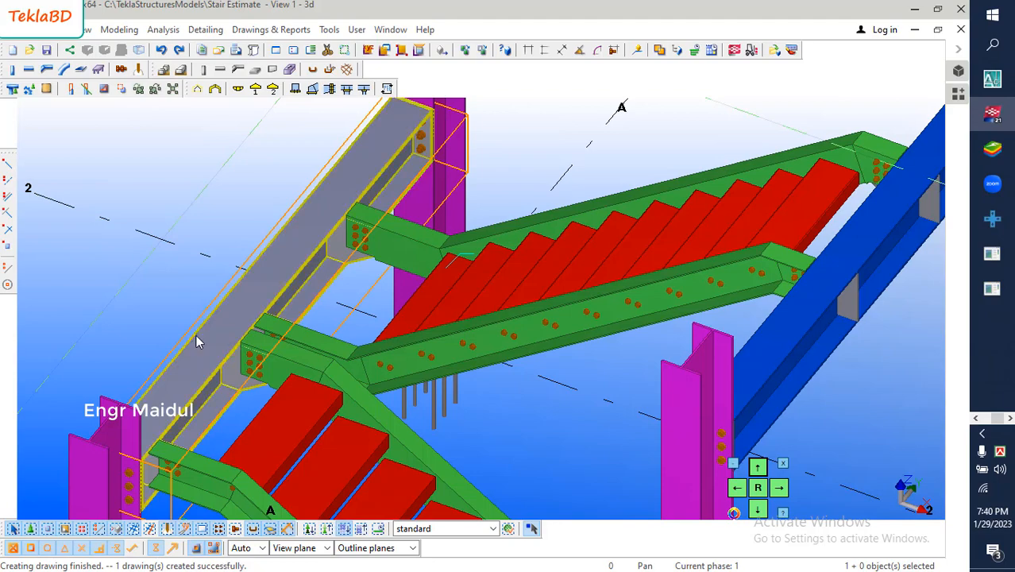
# - Find the beam's assembly drawing in the drawing list, check its size, mark and name, and put the list away
pyautogui.click(227, 207)
pyautogui.scroll(-3, 280, 363)
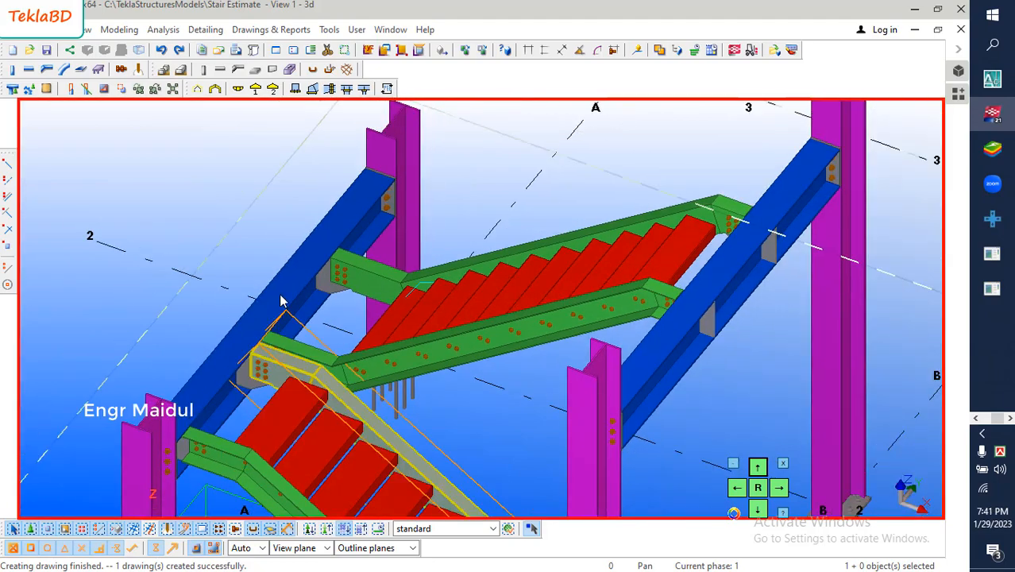
pyautogui.click(254, 30)
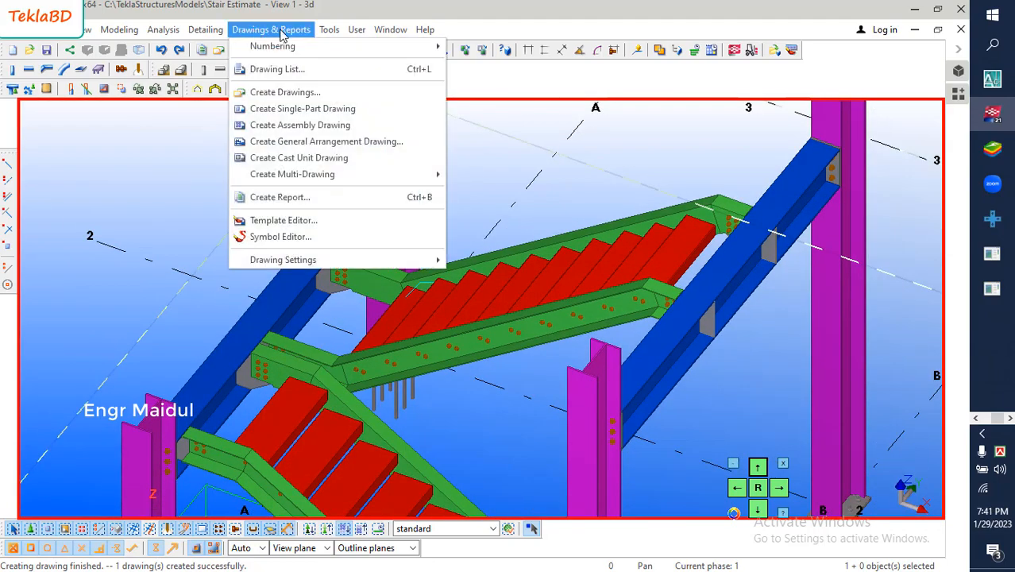
pyautogui.click(289, 71)
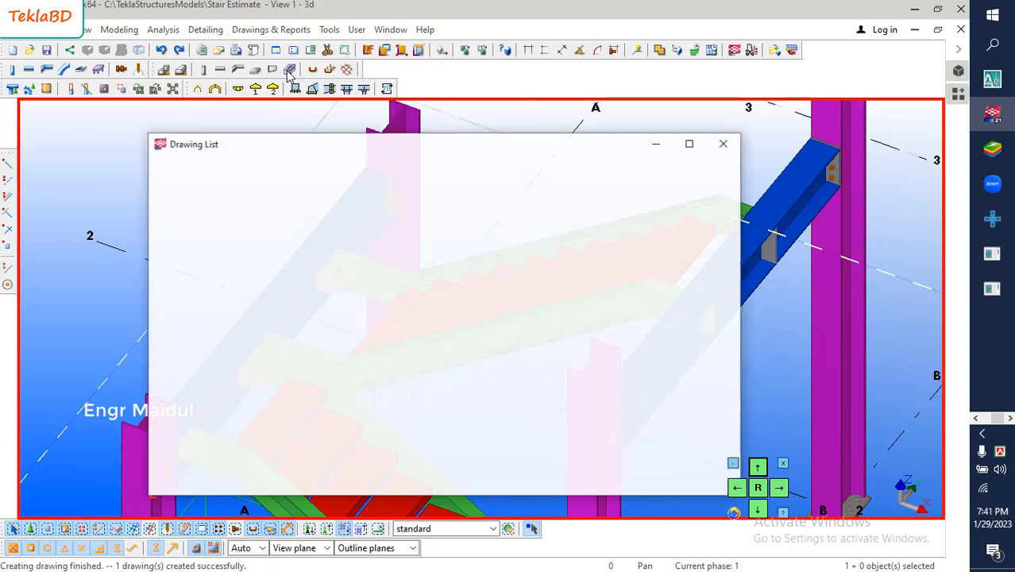
pyautogui.moveTo(211, 468)
pyautogui.mouseDown()
pyautogui.moveTo(253, 468)
pyautogui.moveTo(244, 467)
pyautogui.mouseUp()
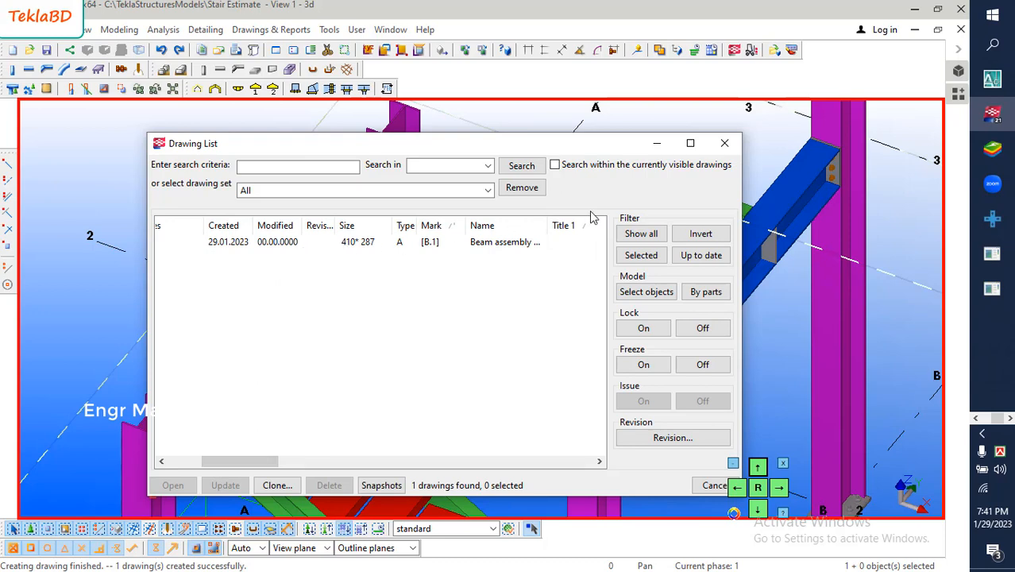
pyautogui.click(497, 241)
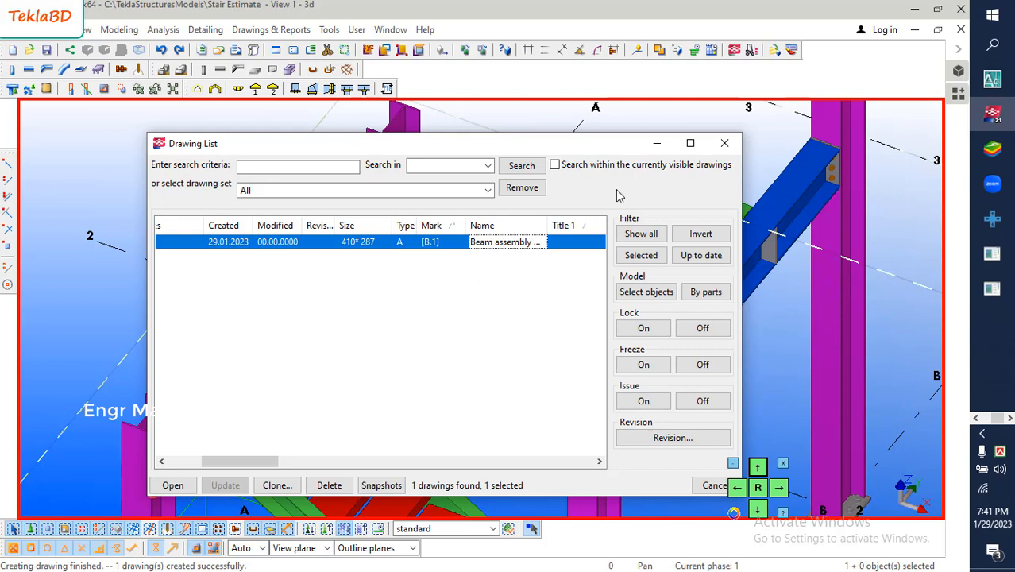
pyautogui.click(656, 144)
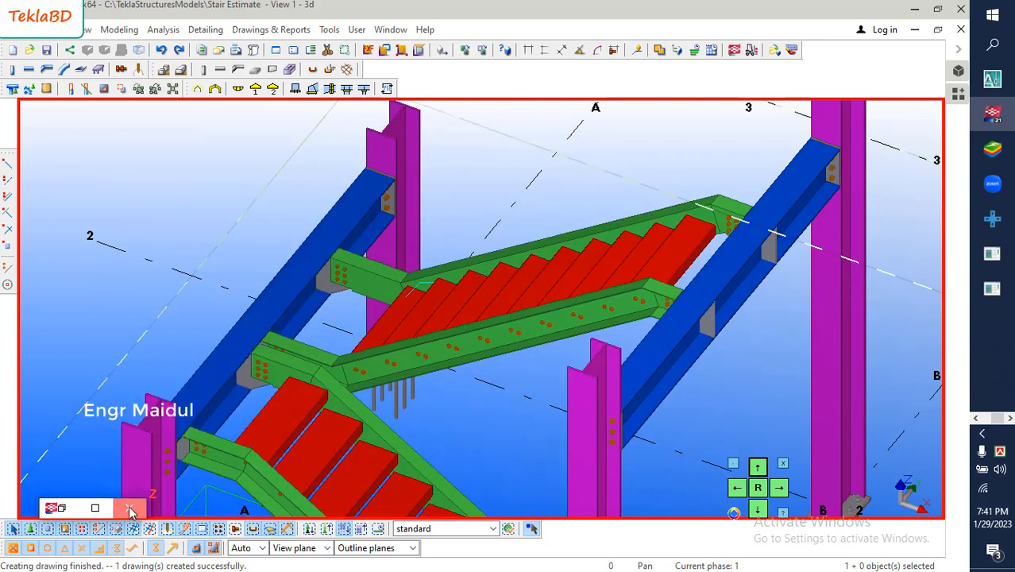
# - Open the assembly drawing settings and review the drawing name among the titles
pyautogui.click(286, 31)
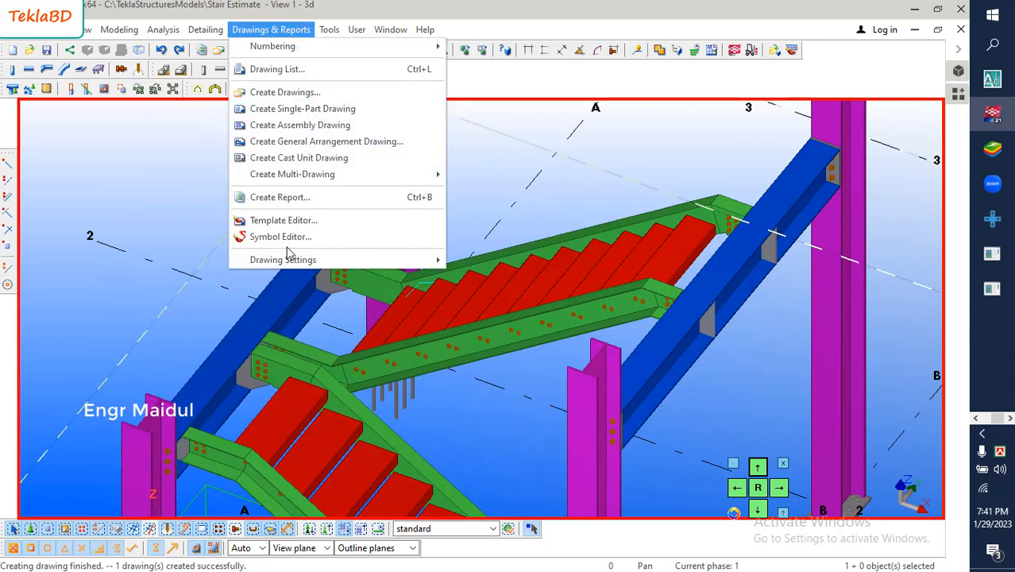
pyautogui.moveTo(293, 265)
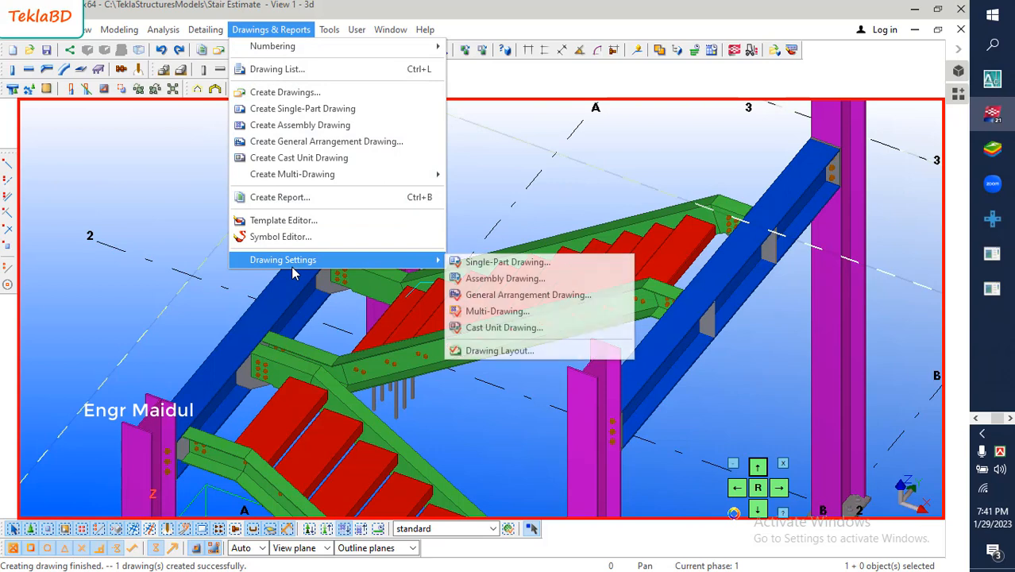
pyautogui.click(514, 280)
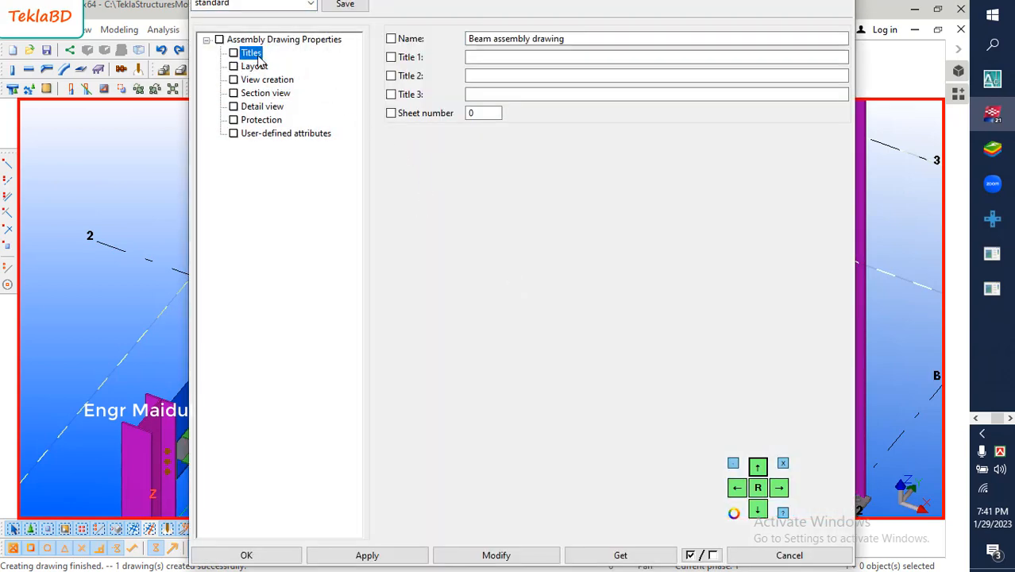
pyautogui.click(525, 38)
pyautogui.moveTo(582, 38); pyautogui.dragTo(469, 40)
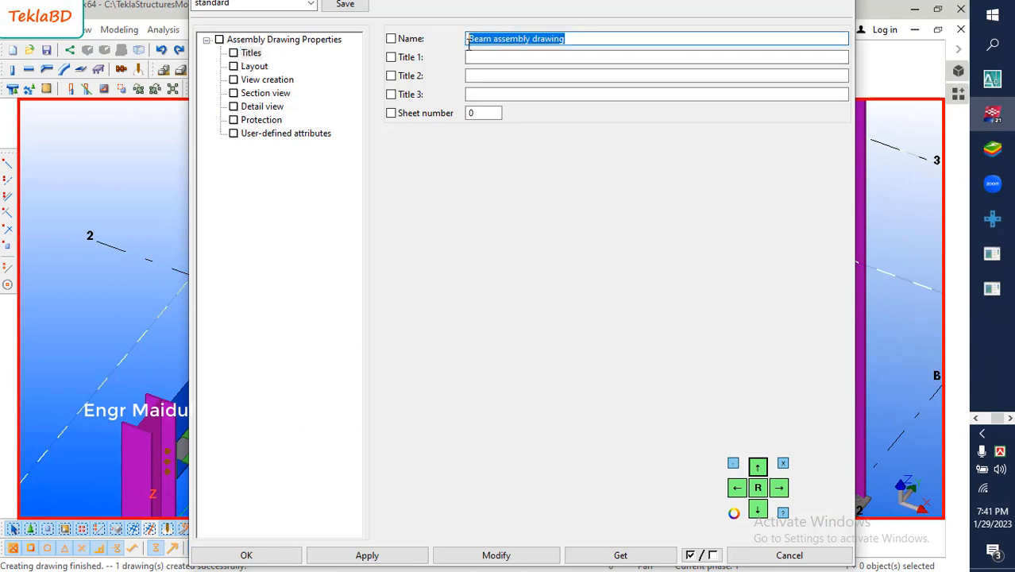
pyautogui.click(503, 41)
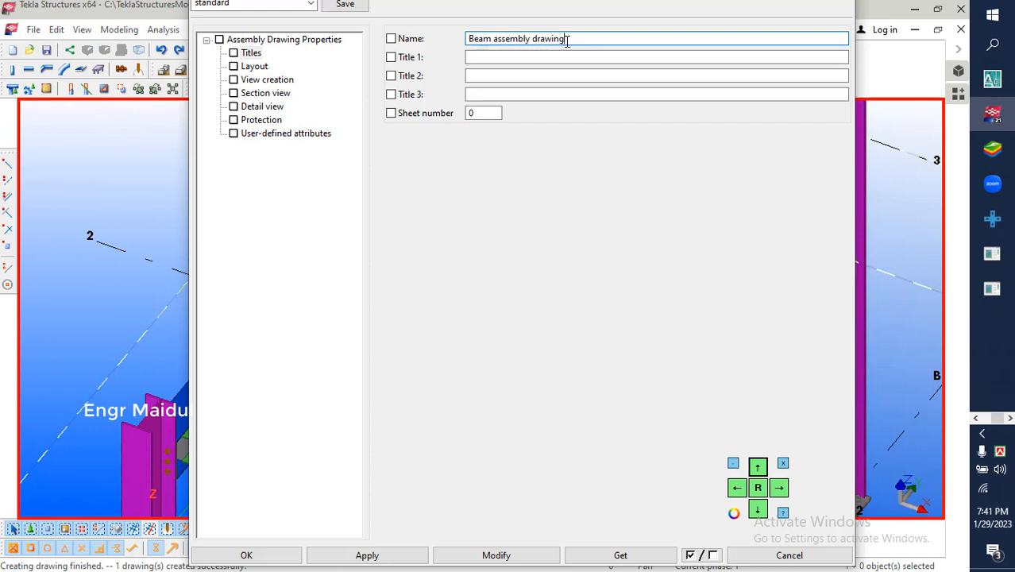
# - Set the layout's size definition mode to Specified size with a 410 × 287 drawing size and accept the assembly drawing properties
pyautogui.click(258, 66)
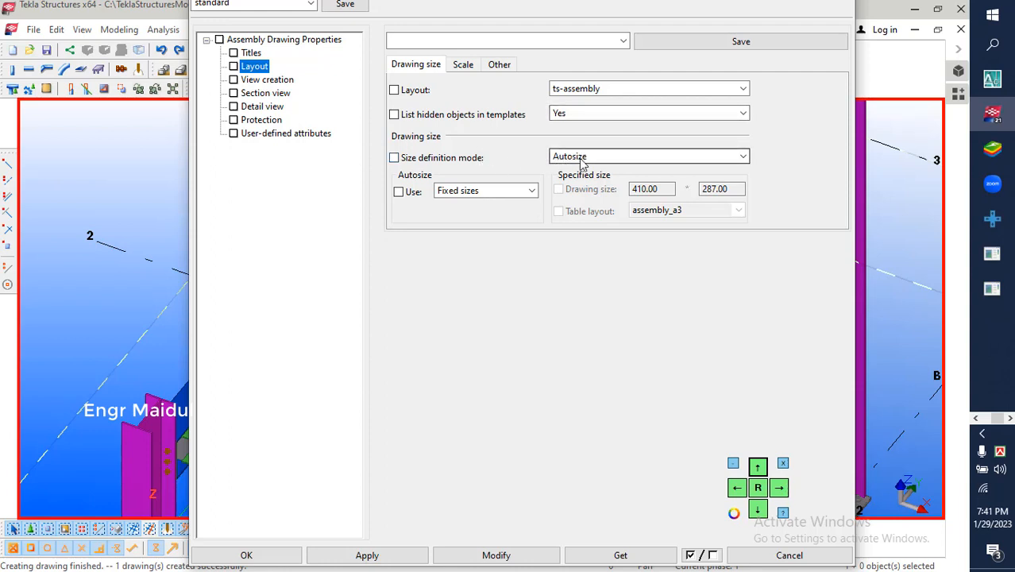
pyautogui.click(590, 159)
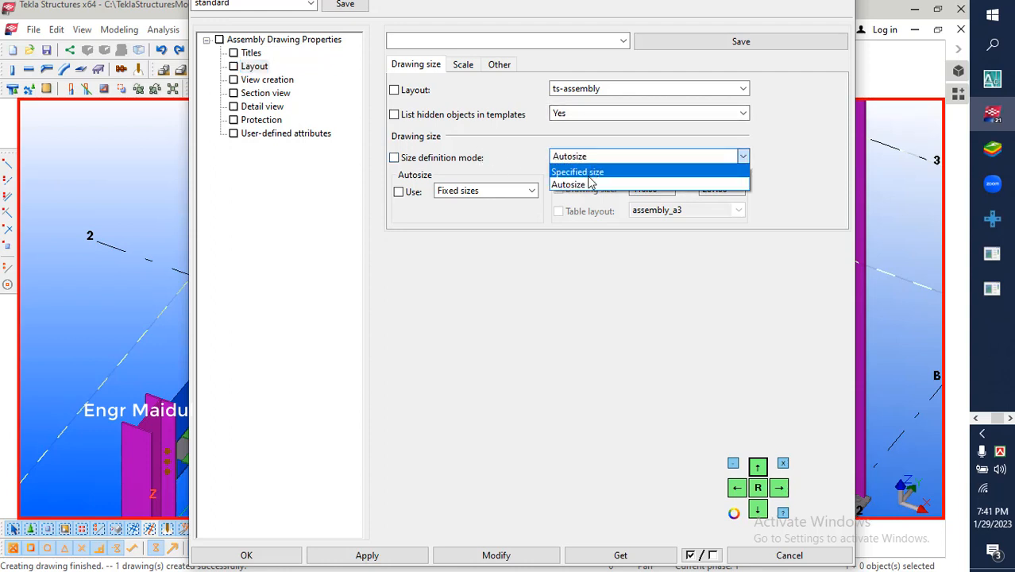
pyautogui.click(590, 173)
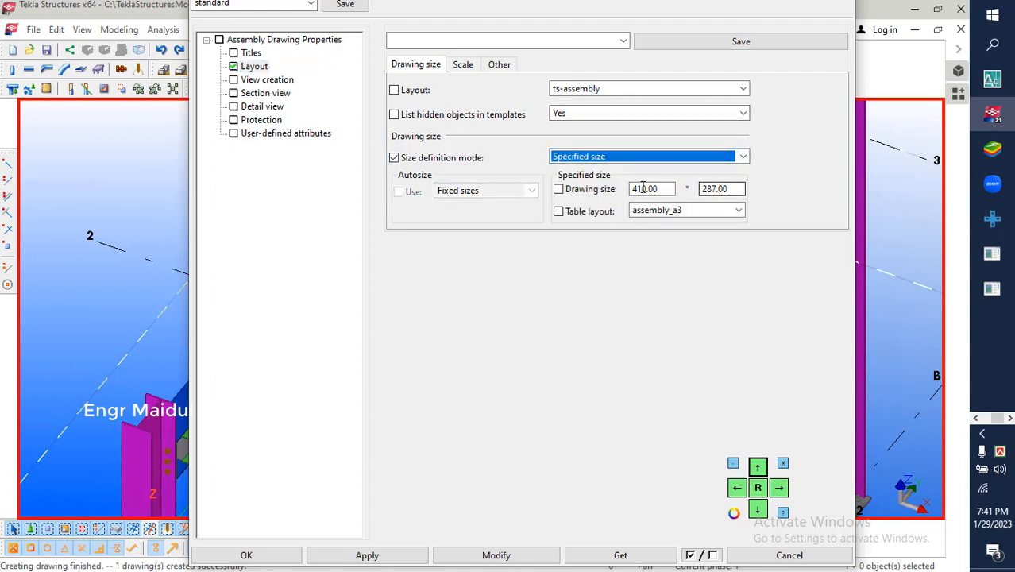
pyautogui.click(666, 189)
pyautogui.click(740, 189)
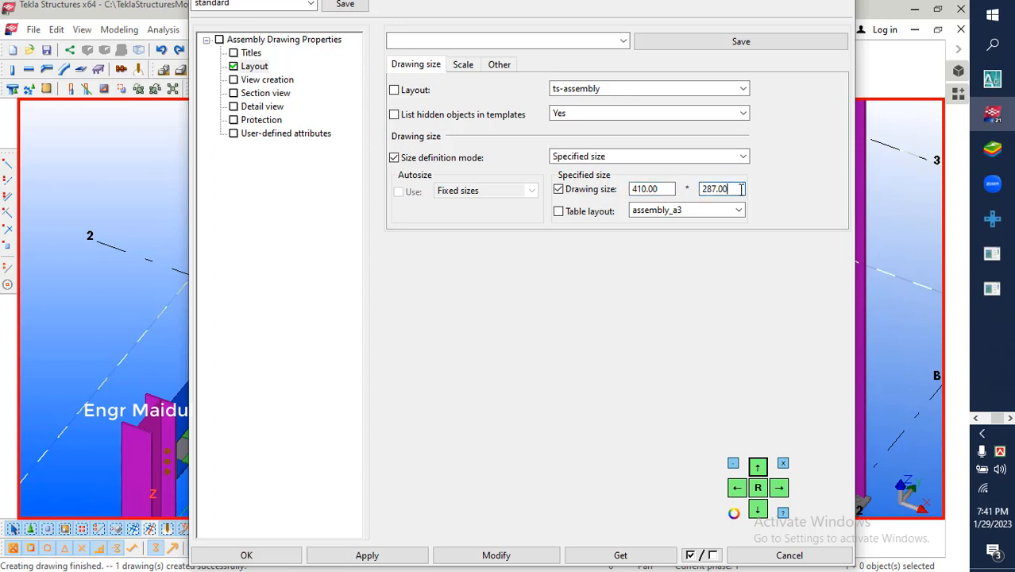
pyautogui.click(663, 189)
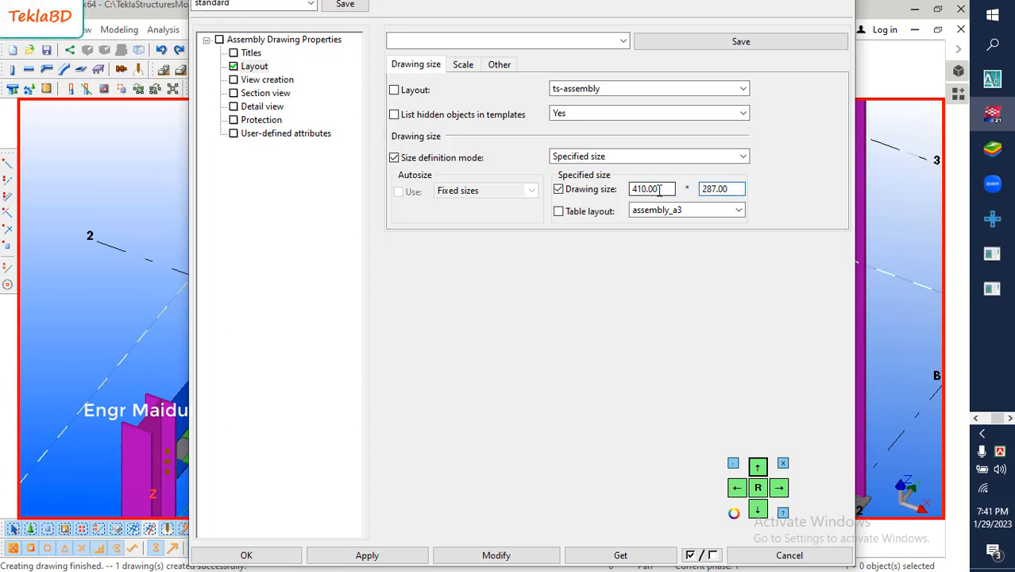
pyautogui.click(667, 189)
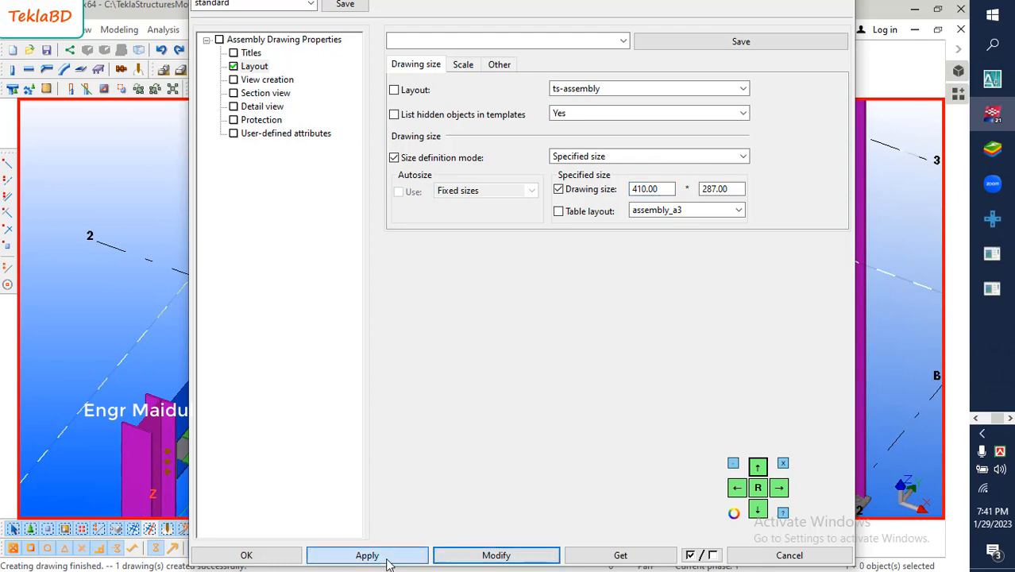
pyautogui.click(266, 554)
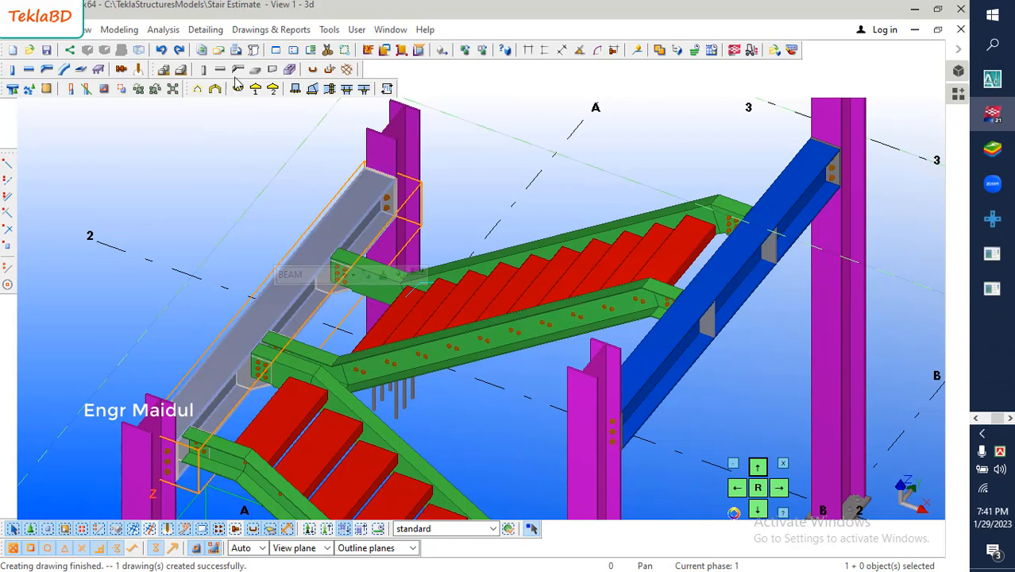
# - Open the beam assembly drawing marked B.1 from the drawing list
pyautogui.click(256, 31)
pyautogui.click(267, 69)
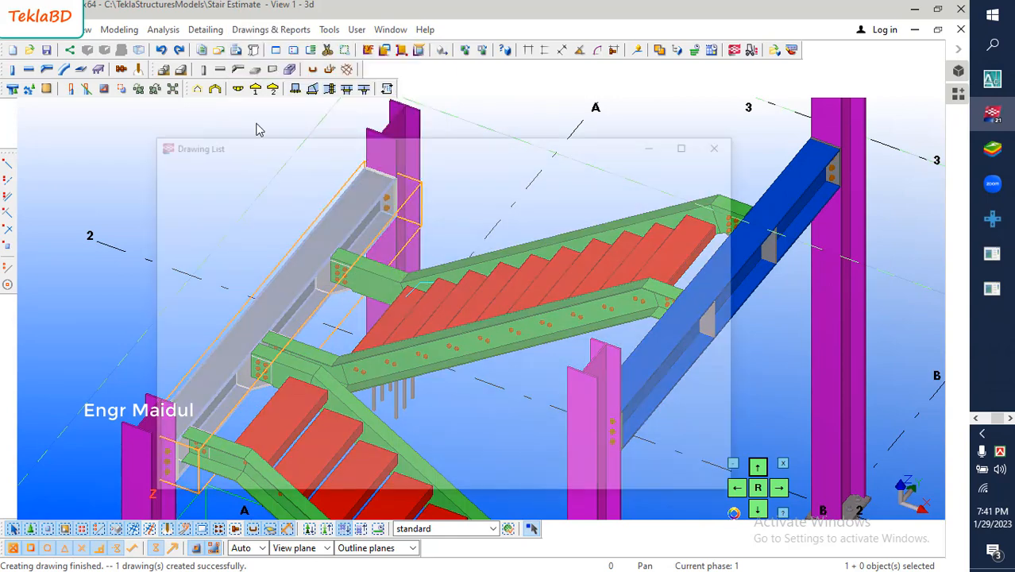
pyautogui.click(469, 245)
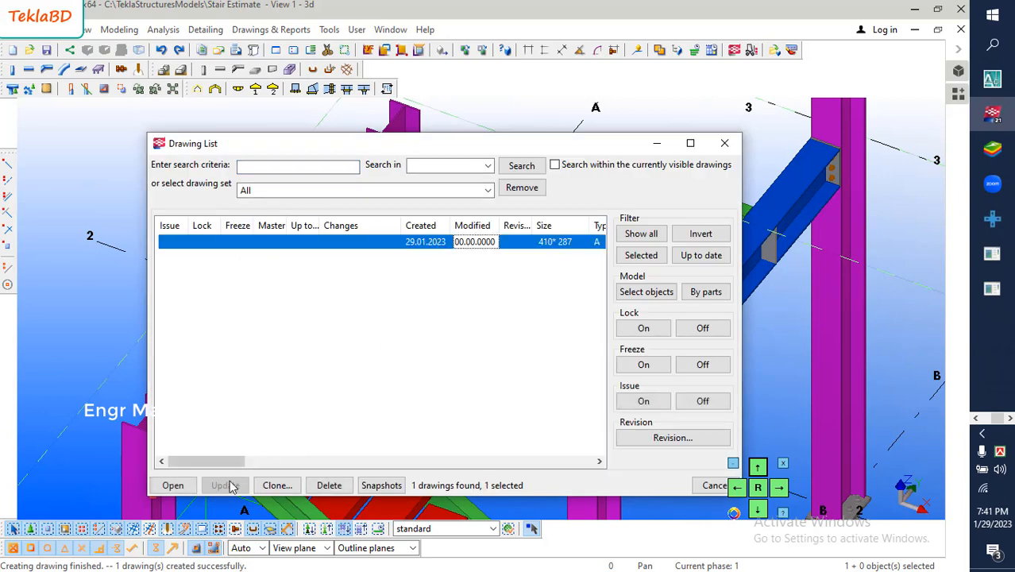
pyautogui.moveTo(229, 461); pyautogui.dragTo(268, 467)
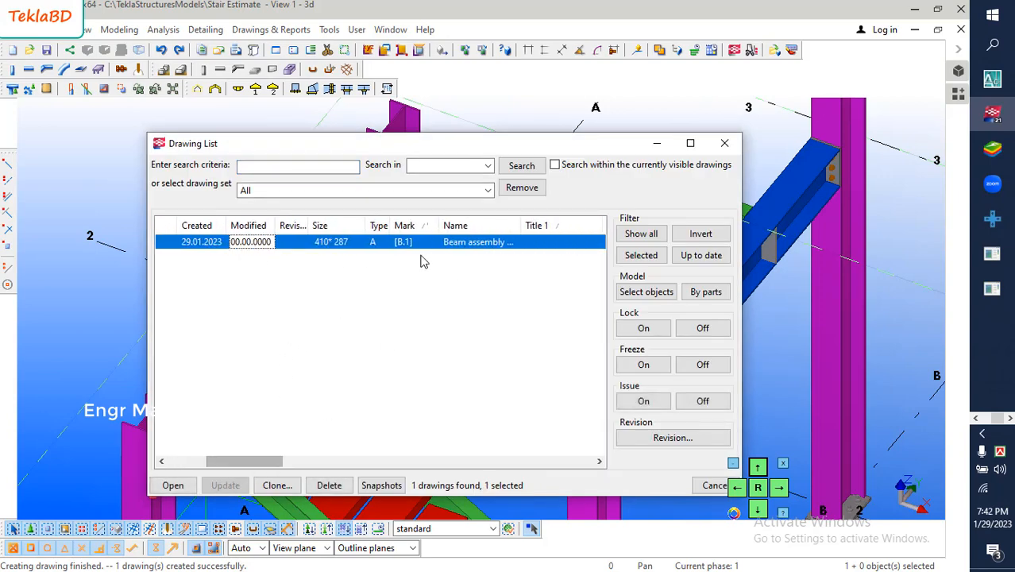
pyautogui.click(470, 245)
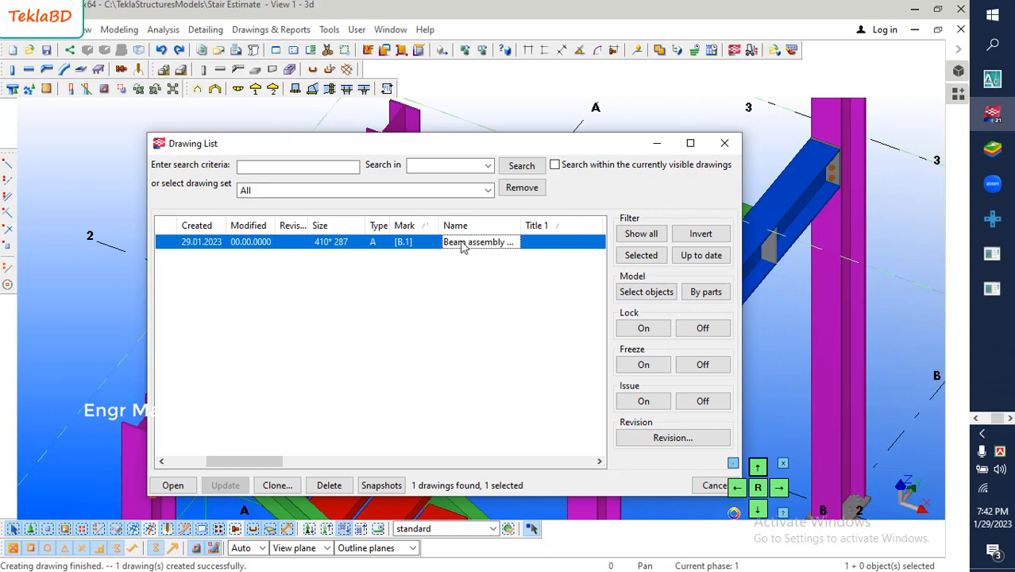
pyautogui.doubleClick(392, 245)
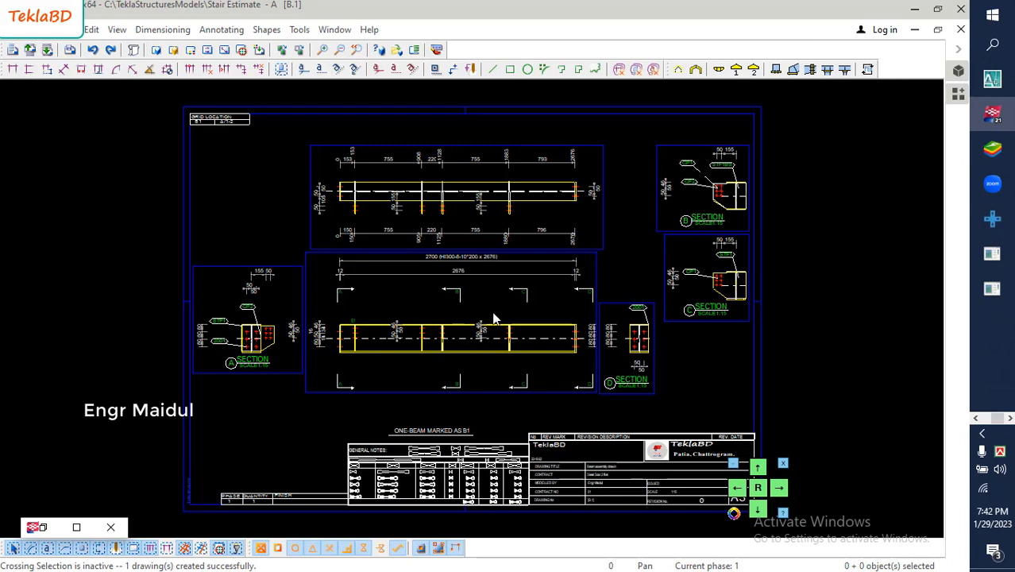
# - Examine the beam's front view, its section markers and the surrounding section views on the drawing sheet
pyautogui.scroll(6, 473, 350)
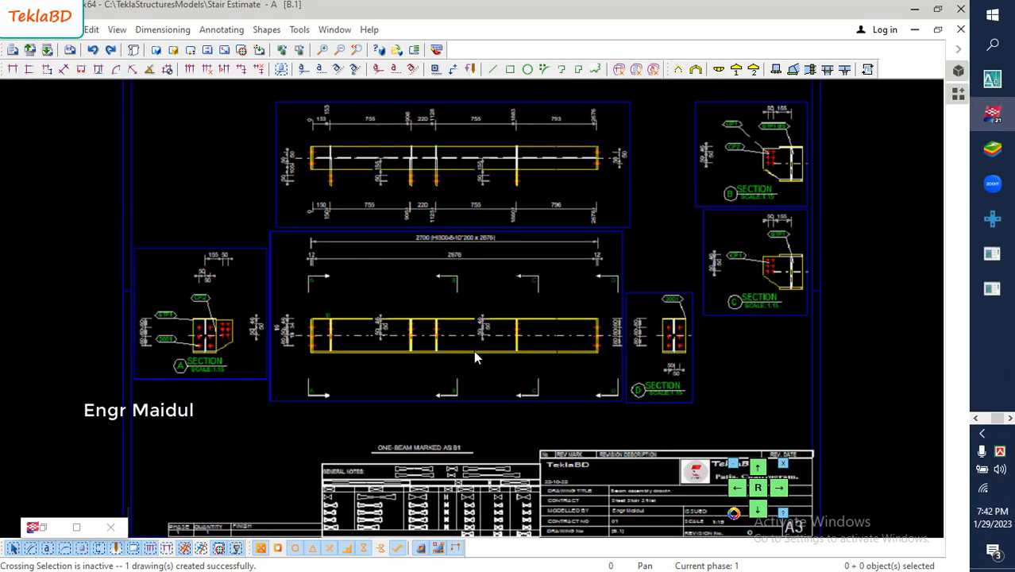
pyautogui.scroll(-5, 474, 352)
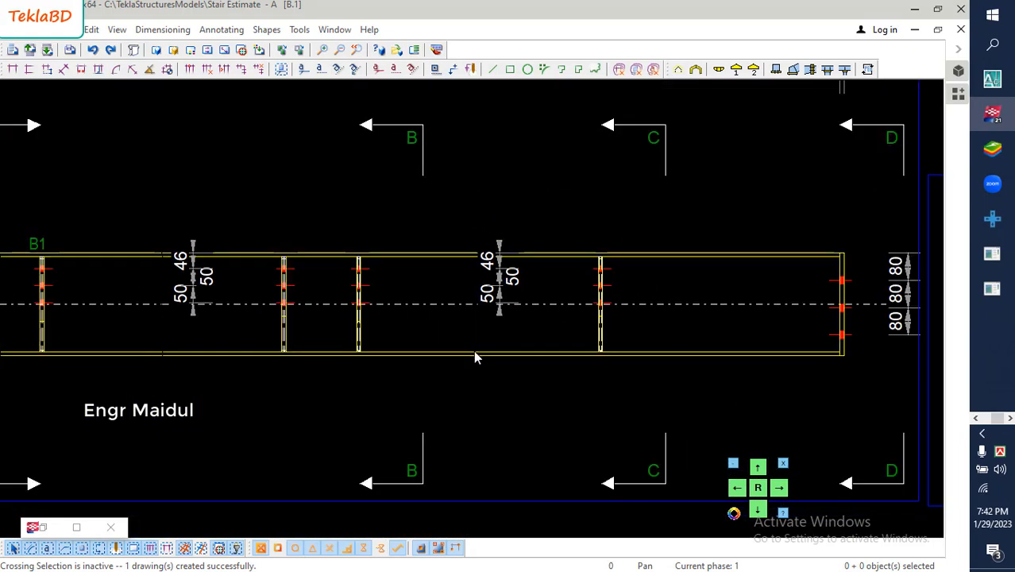
pyautogui.scroll(-2, 473, 350)
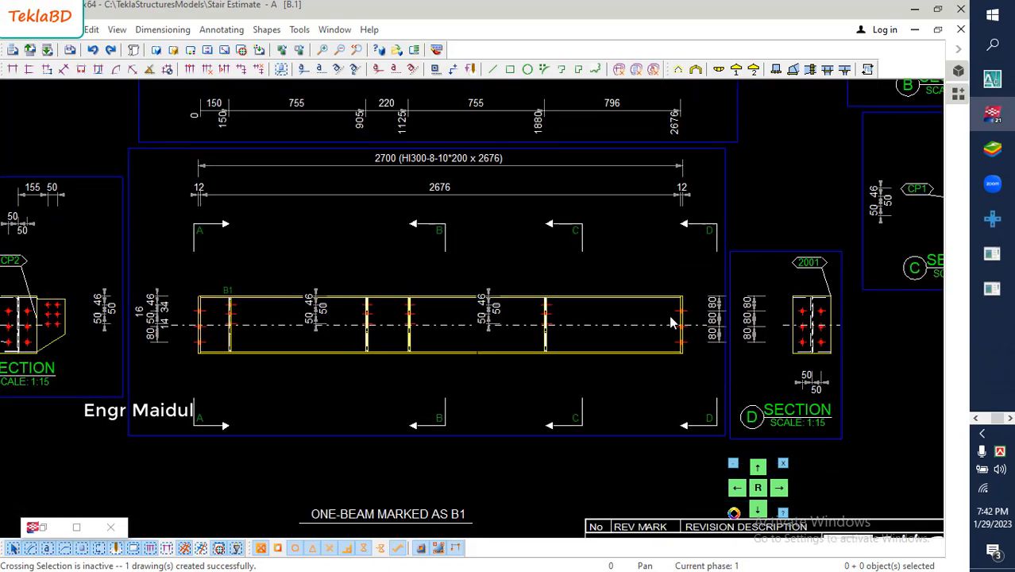
pyautogui.scroll(-4, 468, 318)
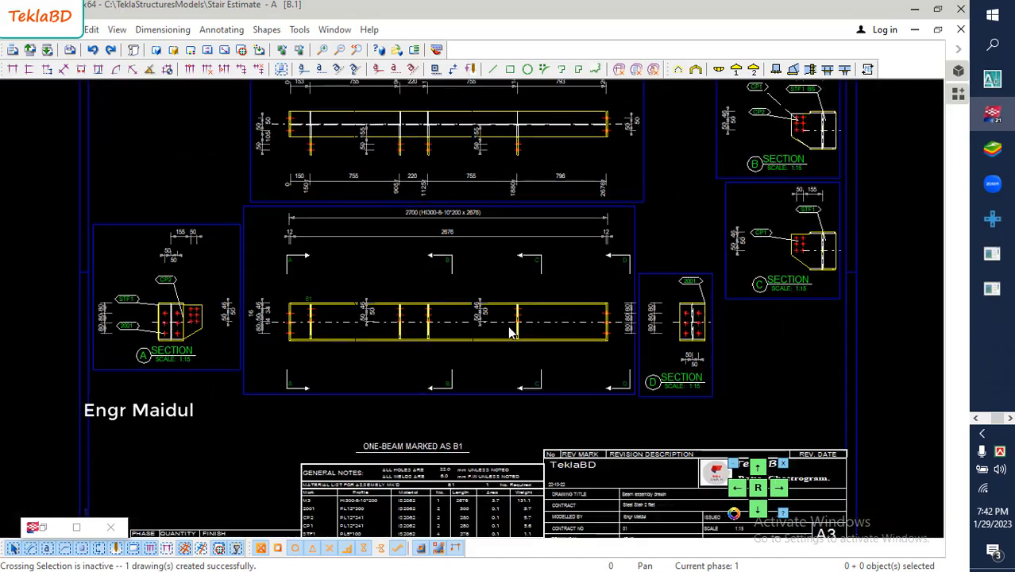
pyautogui.moveTo(534, 342); pyautogui.dragTo(512, 313, button='middle')
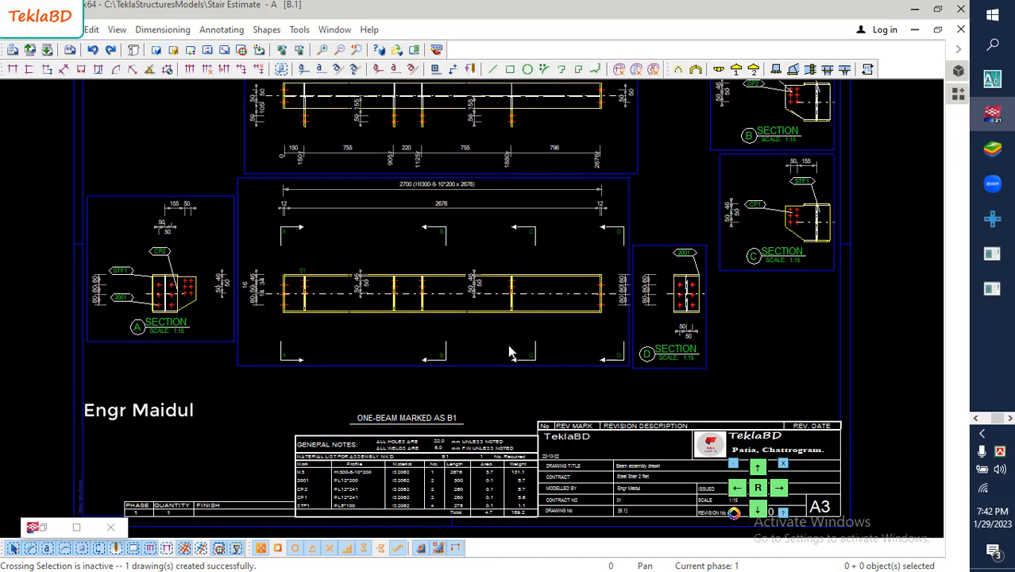
pyautogui.scroll(-1, 507, 344)
pyautogui.scroll(4, 181, 294)
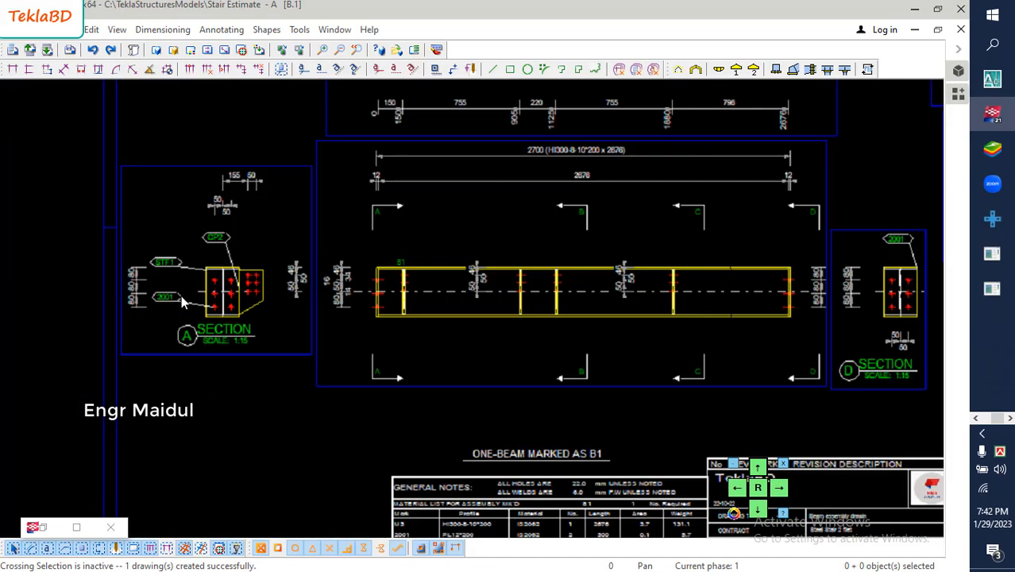
# - Inspect the part marks and plate outline in section A and the connection plates in the beam's top view
pyautogui.scroll(1, 181, 296)
pyautogui.click(154, 305)
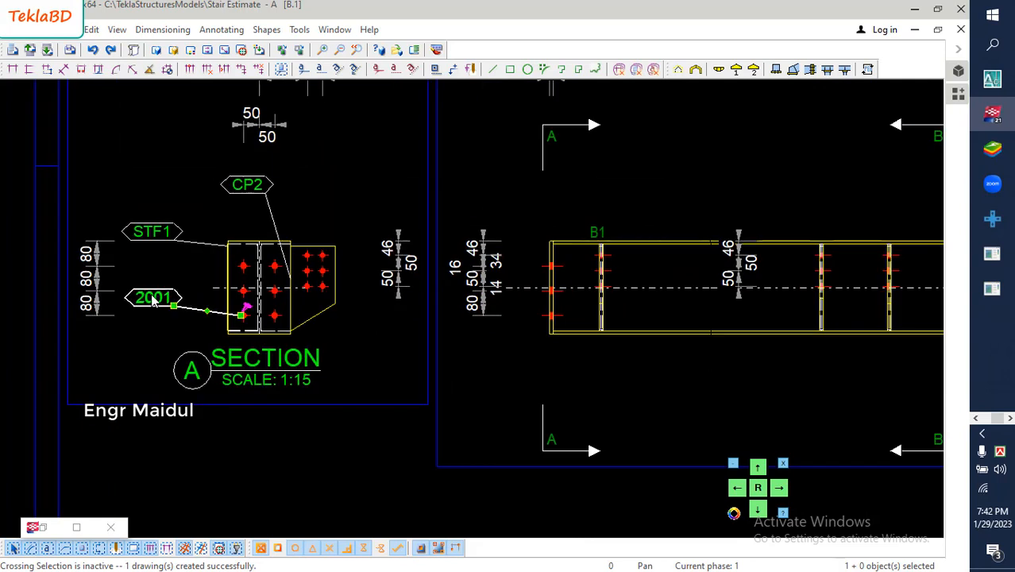
pyautogui.click(147, 261)
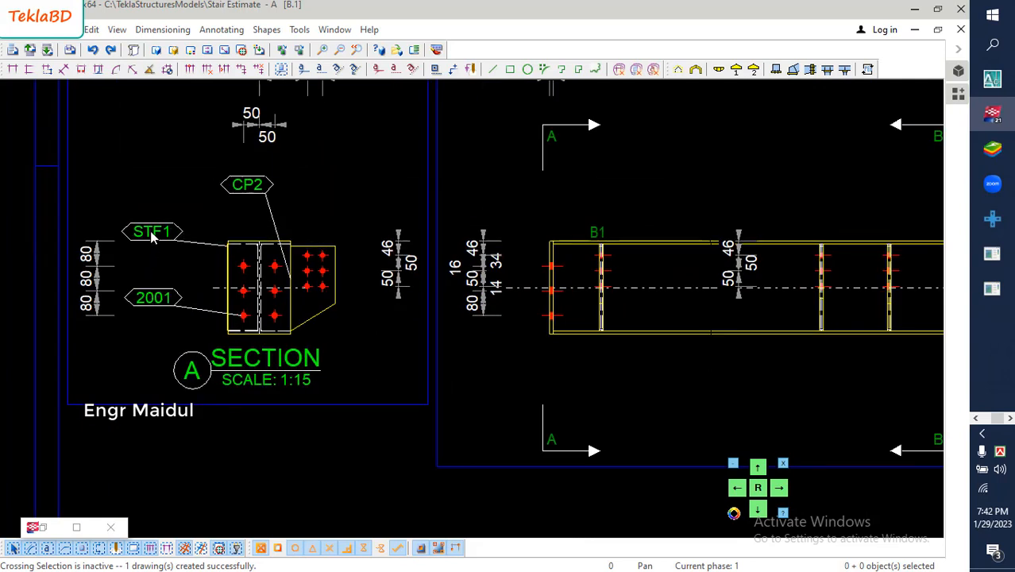
pyautogui.click(152, 236)
pyautogui.click(235, 210)
pyautogui.click(313, 322)
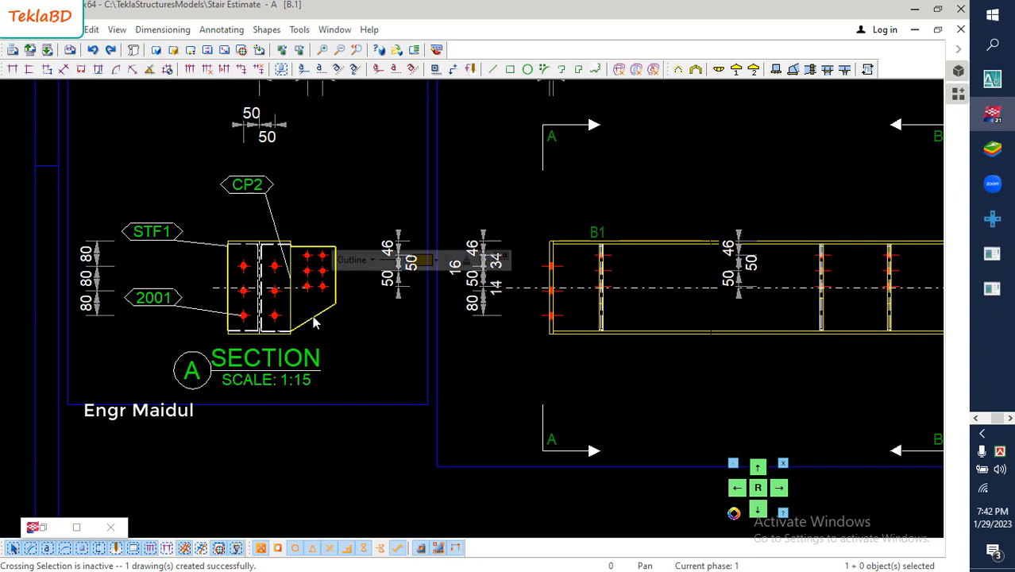
pyautogui.scroll(-5, 249, 379)
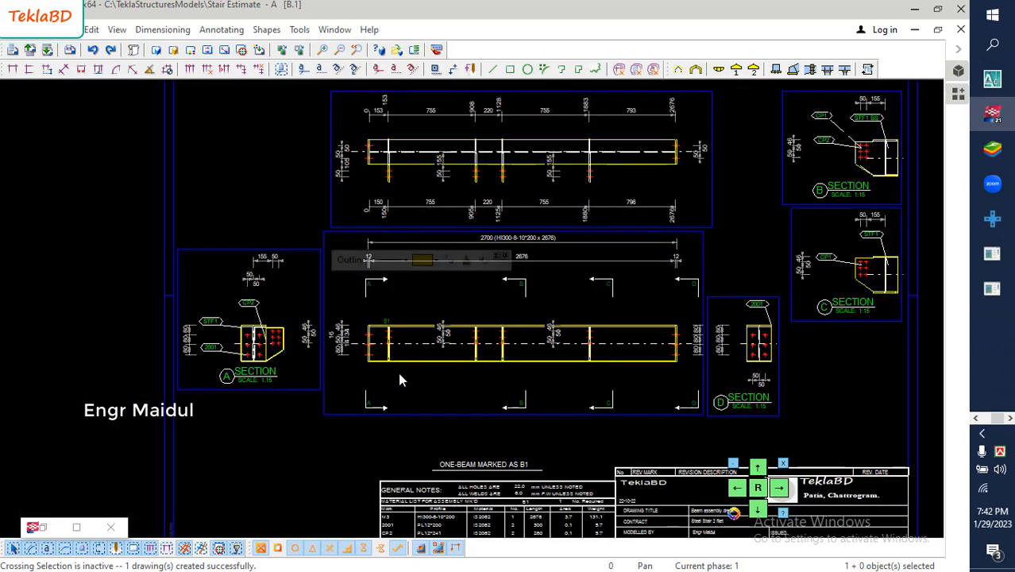
pyautogui.moveTo(437, 329)
pyautogui.mouseDown(button='middle')
pyautogui.moveTo(435, 358)
pyautogui.moveTo(431, 317)
pyautogui.moveTo(416, 325)
pyautogui.mouseUp(button='middle')
pyautogui.scroll(4, 379, 183)
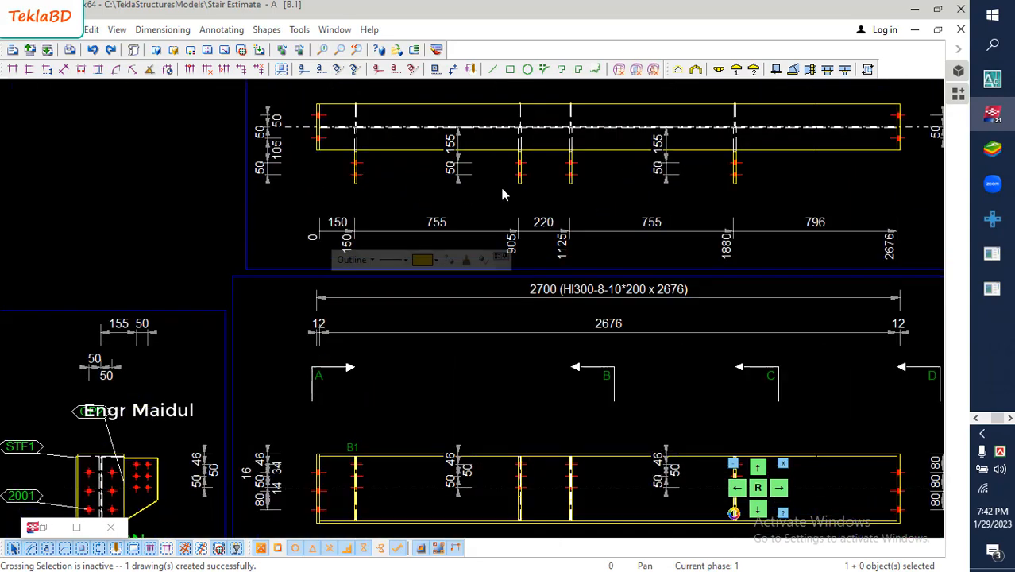
pyautogui.scroll(2, 245, 251)
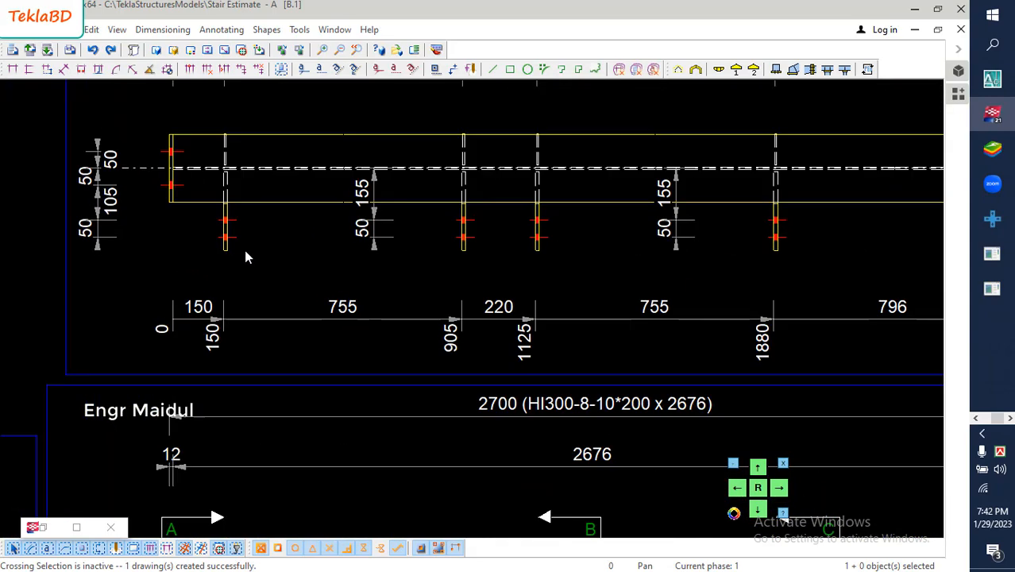
pyautogui.click(227, 252)
pyautogui.rightClick(243, 254)
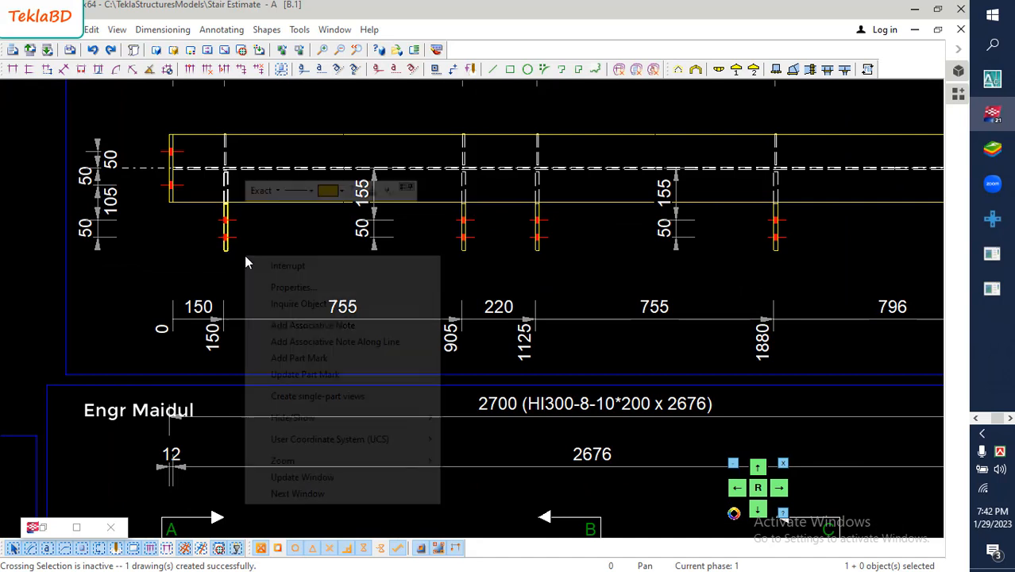
pyautogui.click(235, 265)
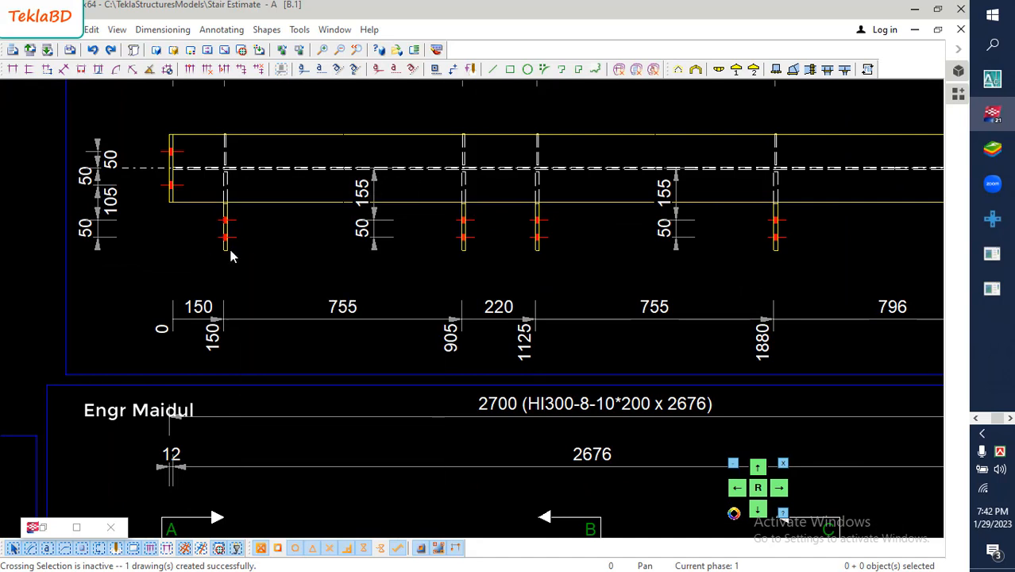
# - Add a part mark containing the part position to the connection plate at 150 in the top view
pyautogui.click(230, 251)
pyautogui.rightClick(241, 250)
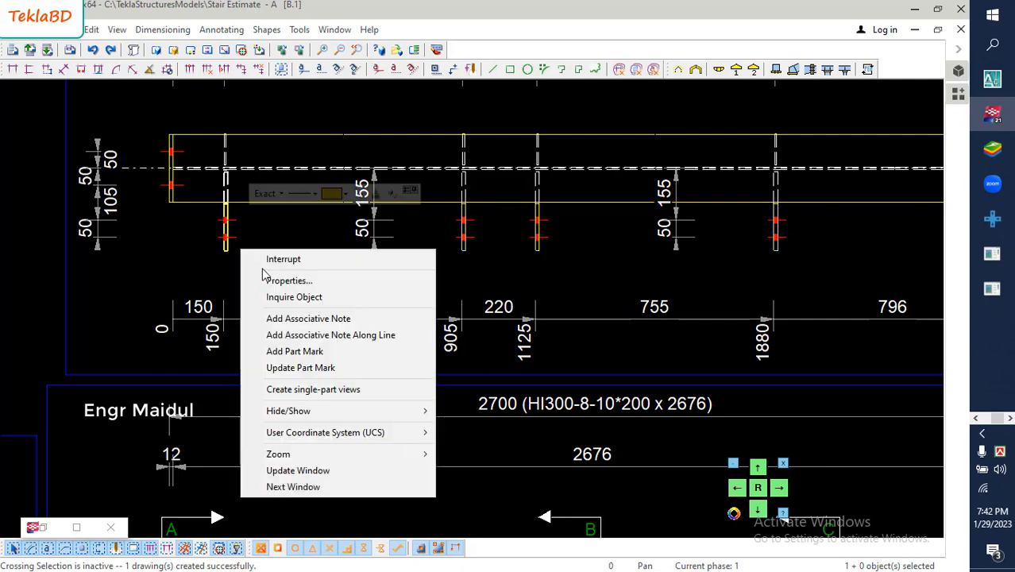
pyautogui.click(318, 354)
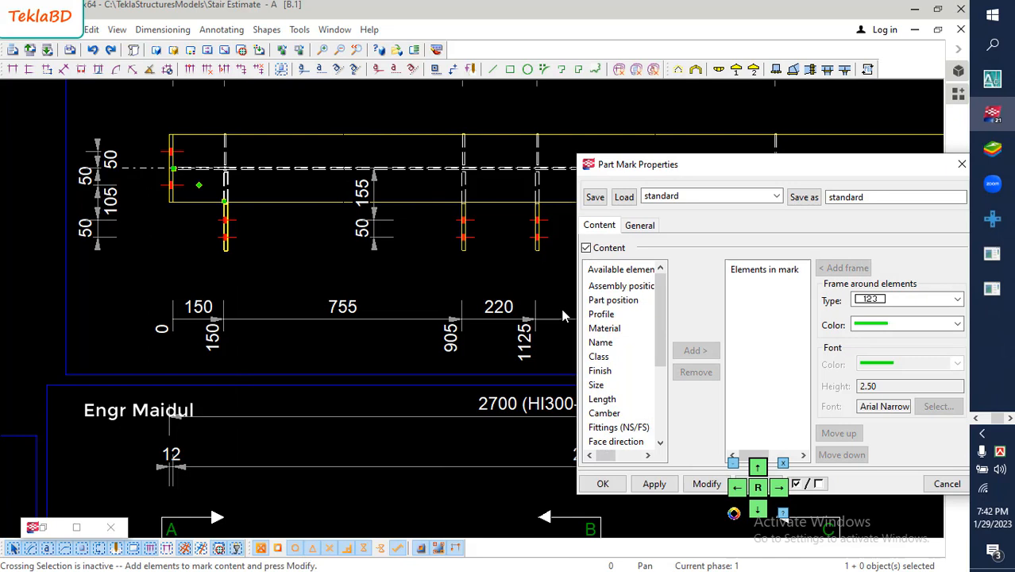
pyautogui.click(613, 300)
pyautogui.click(691, 351)
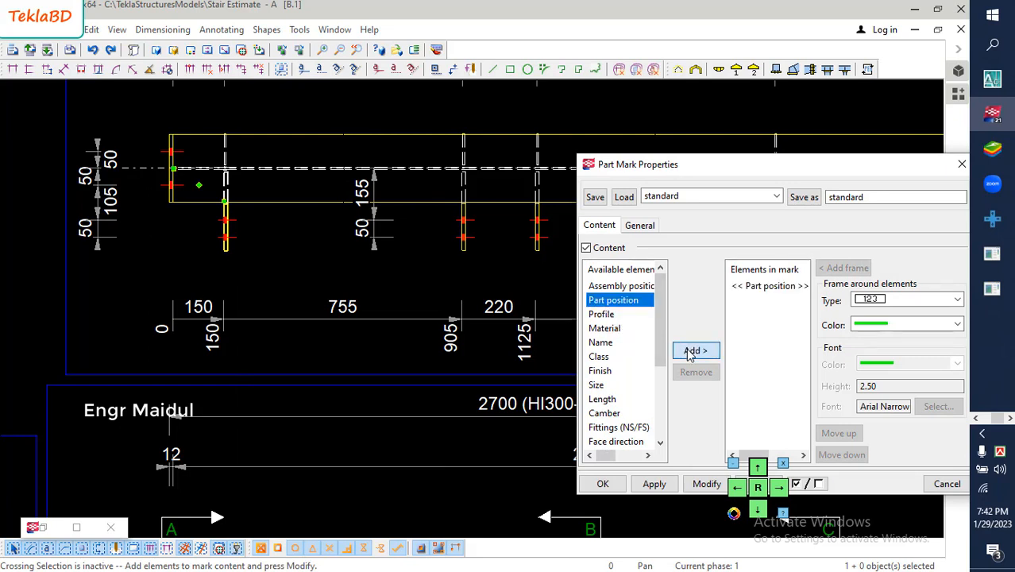
pyautogui.click(704, 485)
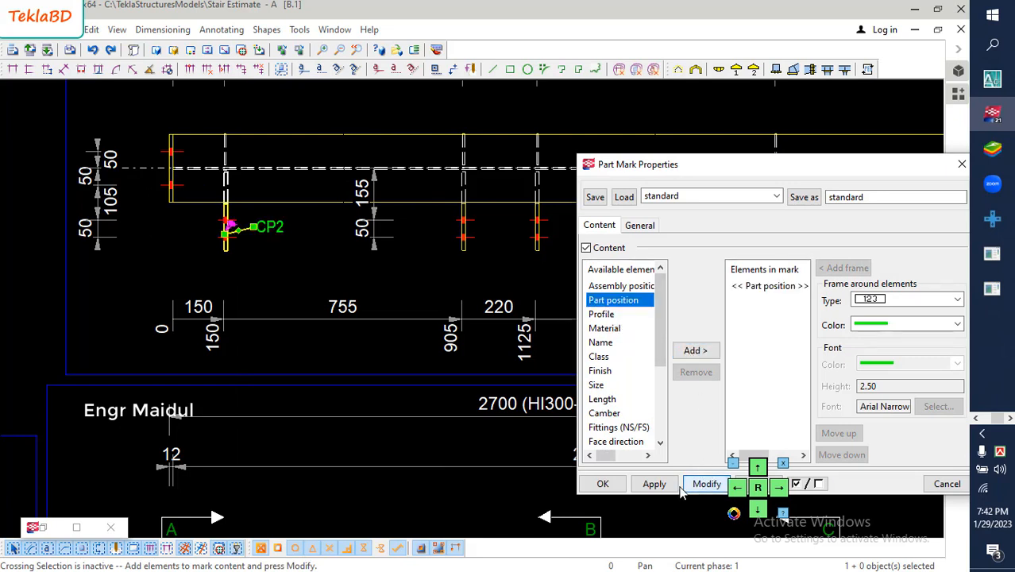
pyautogui.click(603, 484)
pyautogui.click(227, 262)
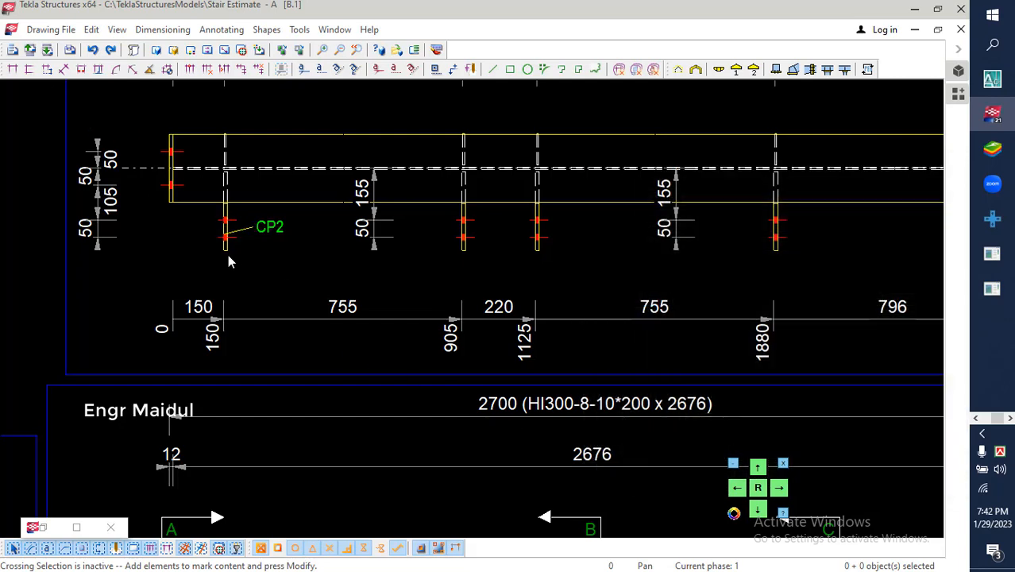
# - Move the CP2 part mark slightly downward beside the connection plate at 150
pyautogui.click(271, 231)
pyautogui.moveTo(271, 250); pyautogui.dragTo(269, 252)
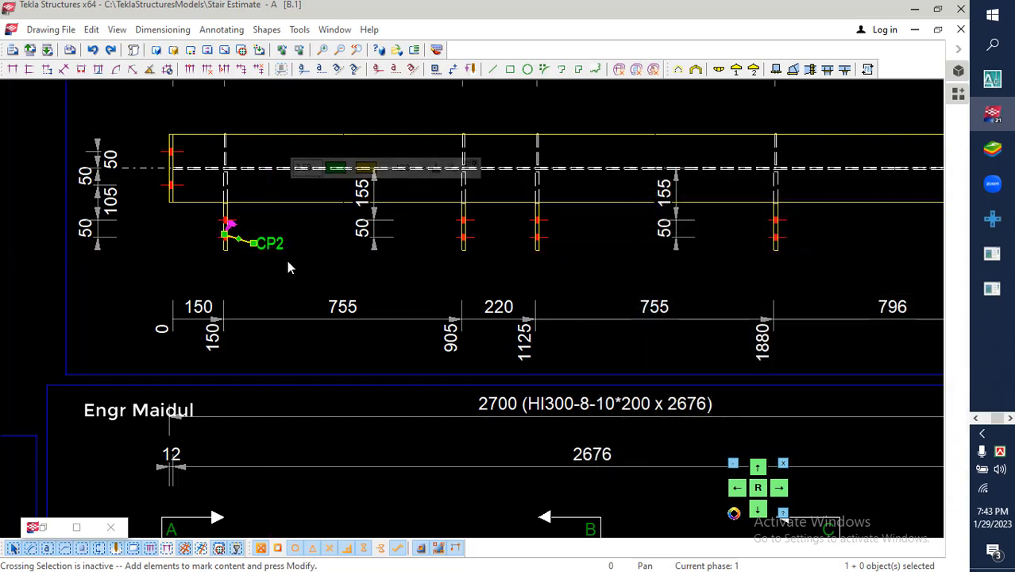
pyautogui.click(286, 259)
# - Add a part mark with the part position to the connection plate at 905 in the top view
pyautogui.click(465, 247)
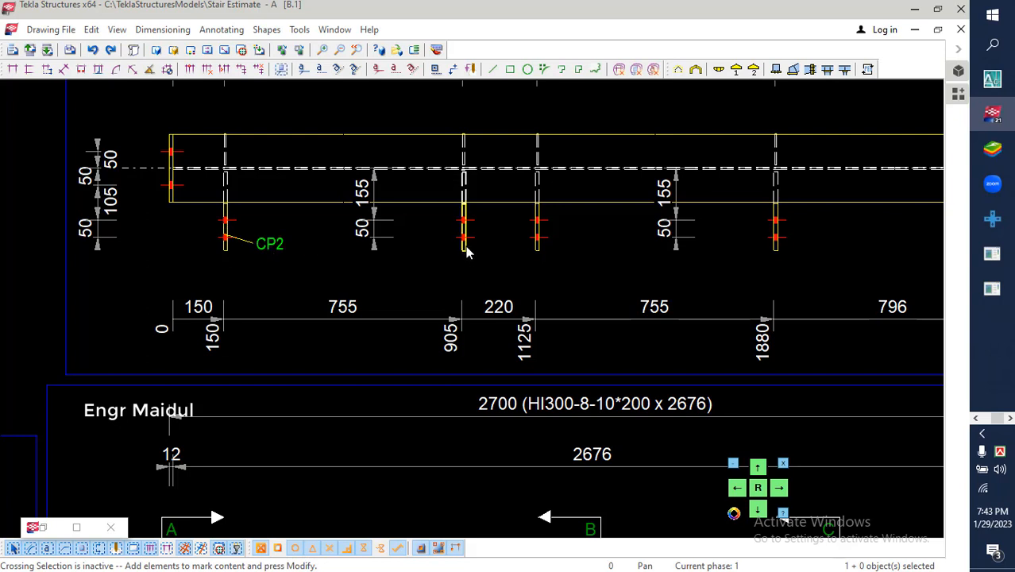
pyautogui.rightClick(490, 252)
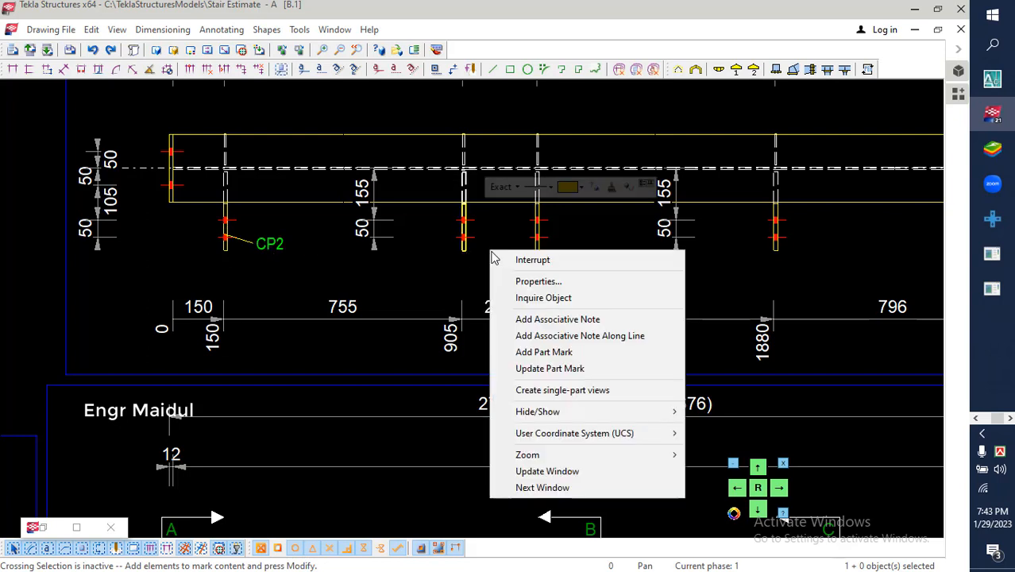
pyautogui.click(543, 351)
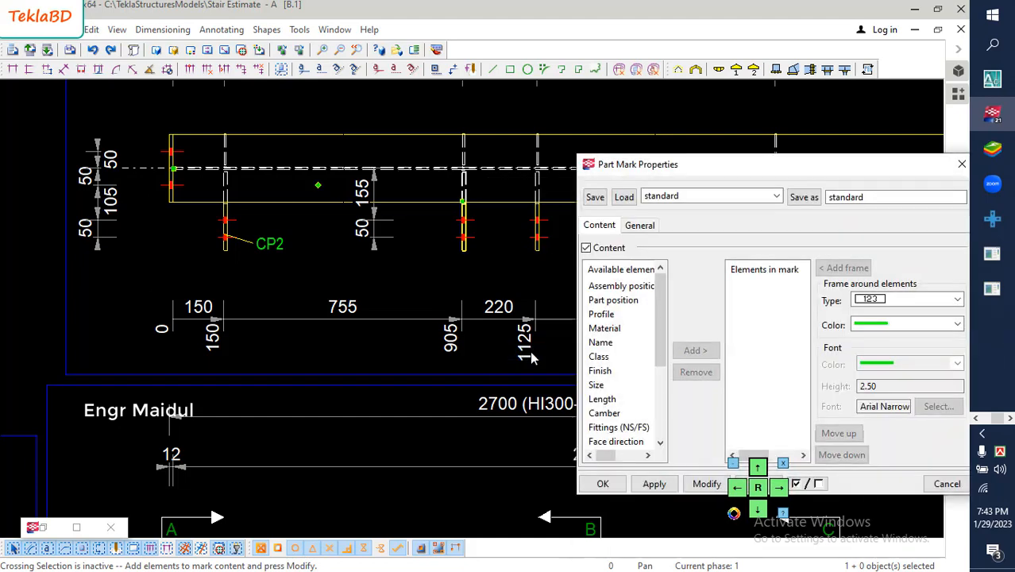
pyautogui.click(695, 350)
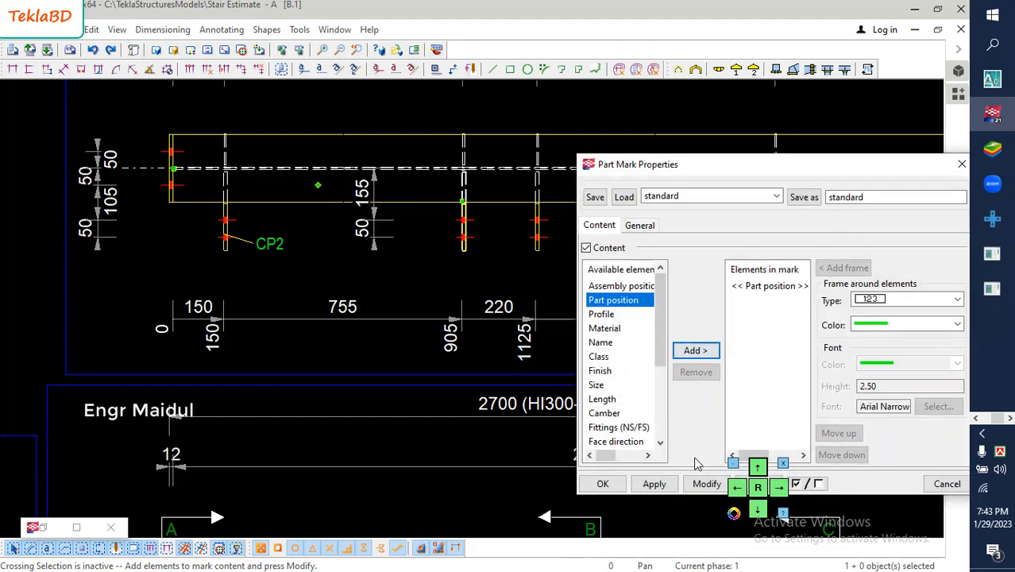
pyautogui.click(706, 483)
pyautogui.click(603, 483)
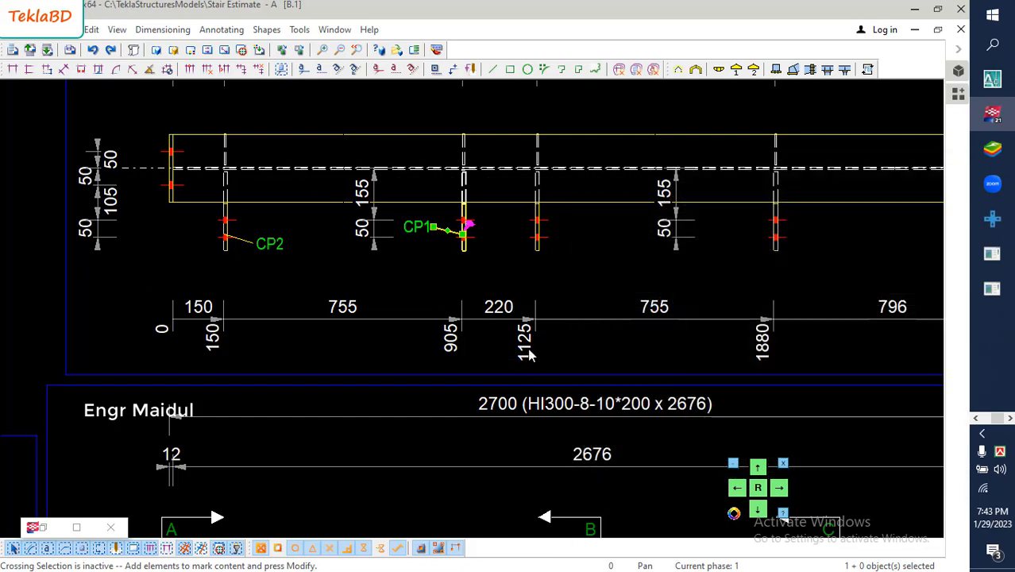
# - Add a part mark with the part position to the connection plate at 1125 in the top view
pyautogui.rightClick(541, 250)
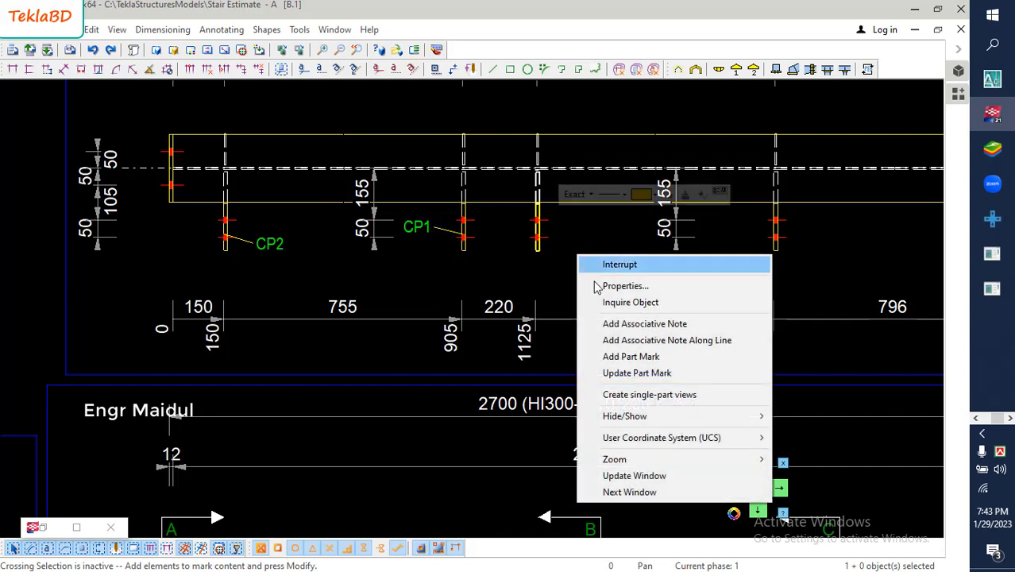
pyautogui.click(633, 357)
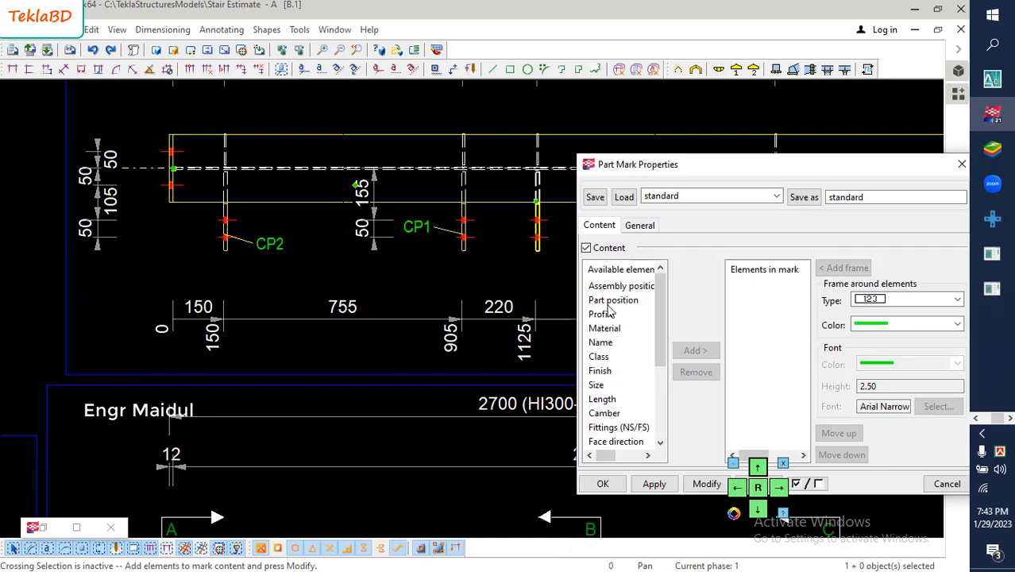
pyautogui.click(613, 300)
pyautogui.click(697, 351)
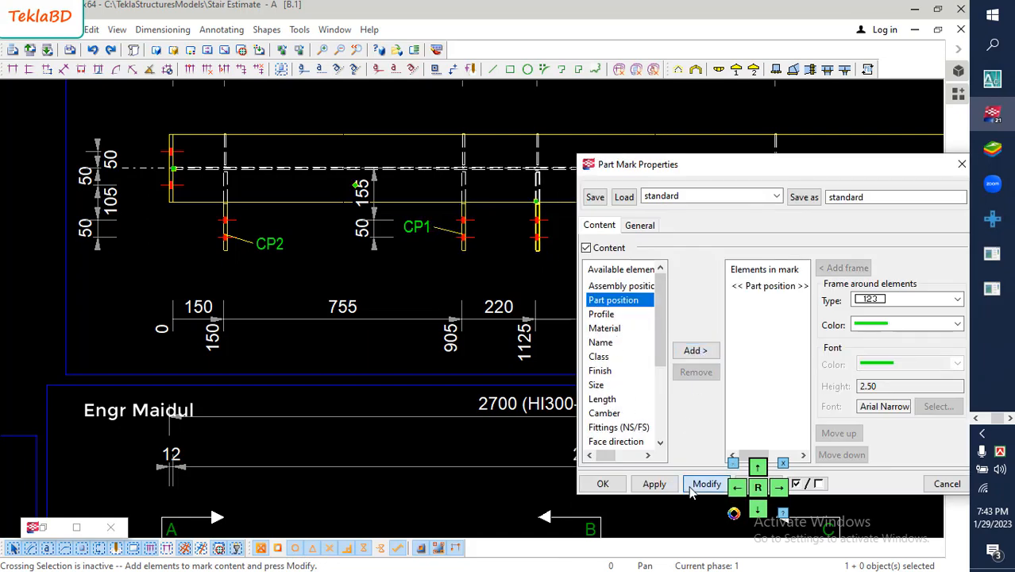
pyautogui.click(691, 487)
pyautogui.click(602, 484)
# - Add a part mark with the part position to the connection plate at 1880 and review the top view's marks
pyautogui.moveTo(533, 338); pyautogui.dragTo(365, 343, button='middle')
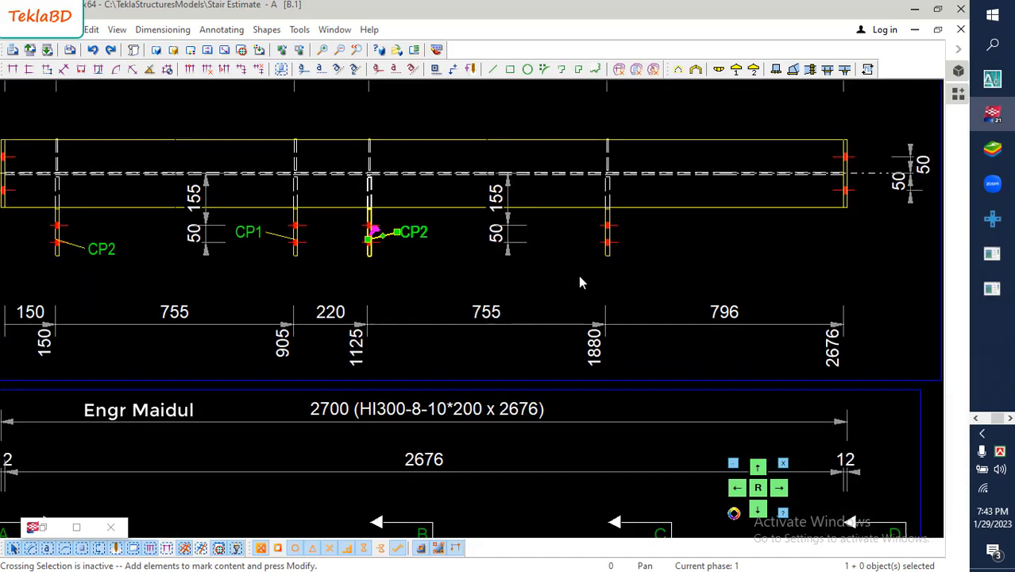
pyautogui.rightClick(624, 254)
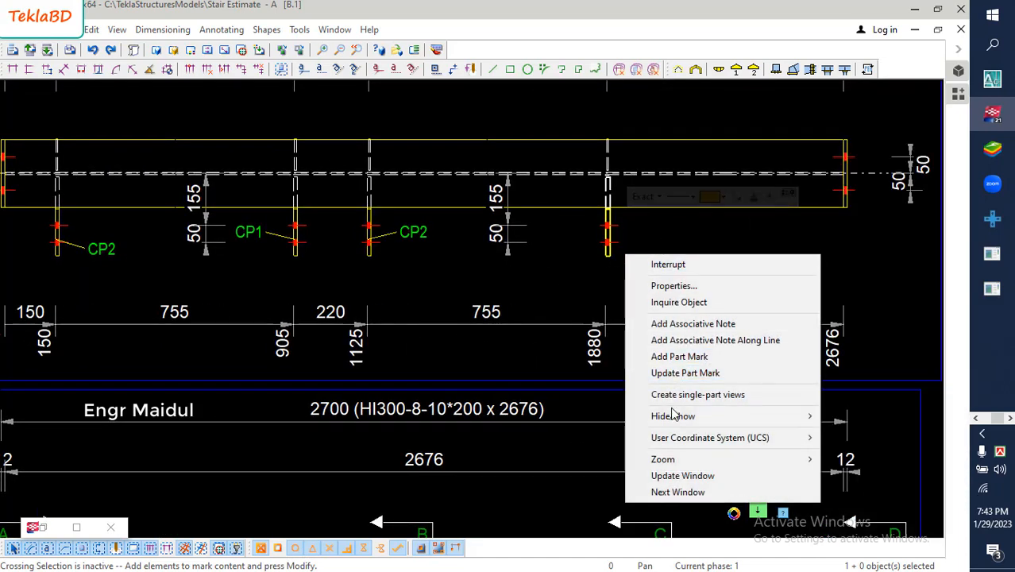
pyautogui.click(671, 362)
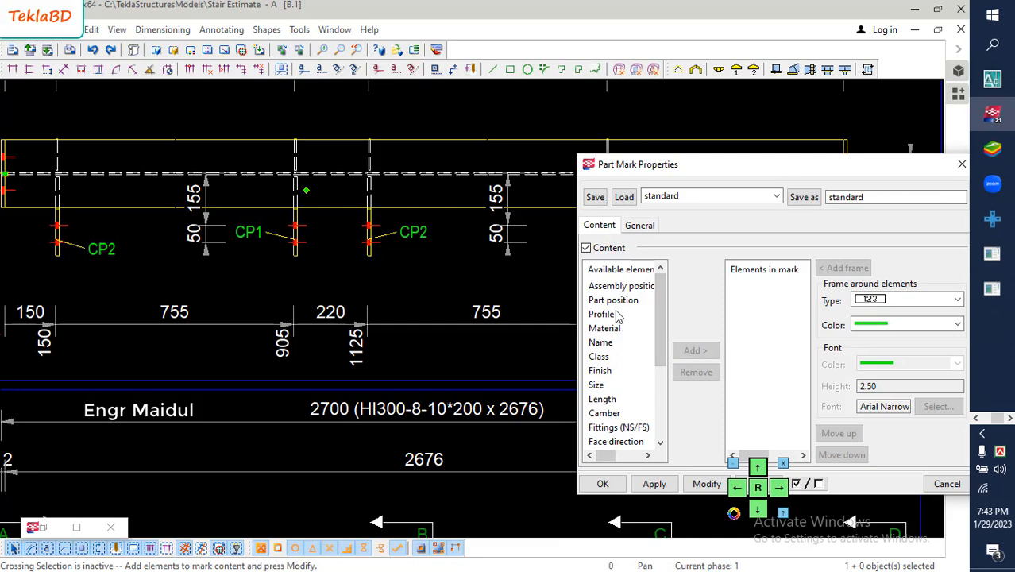
pyautogui.click(613, 300)
pyautogui.click(695, 350)
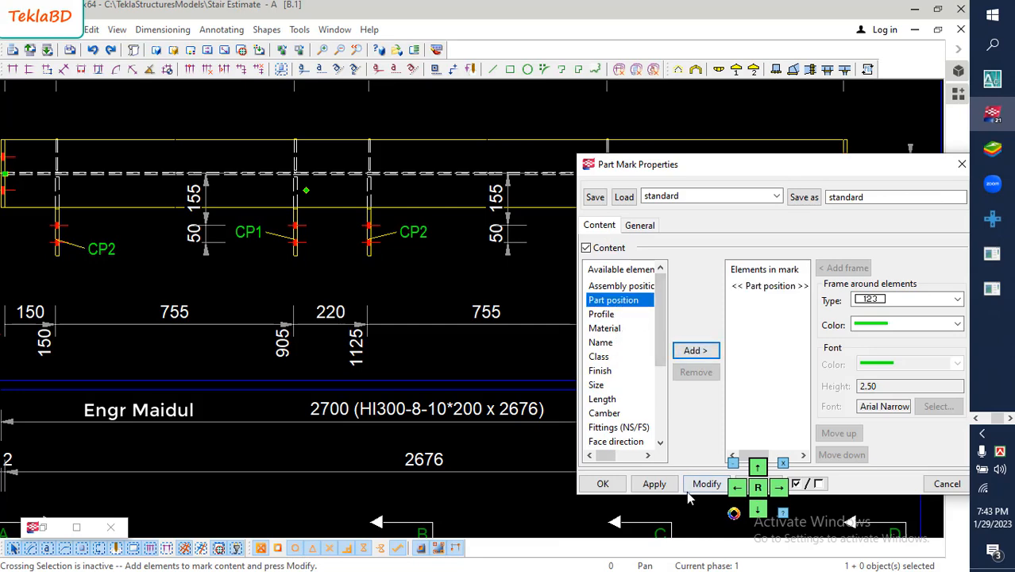
pyautogui.click(705, 483)
pyautogui.click(602, 484)
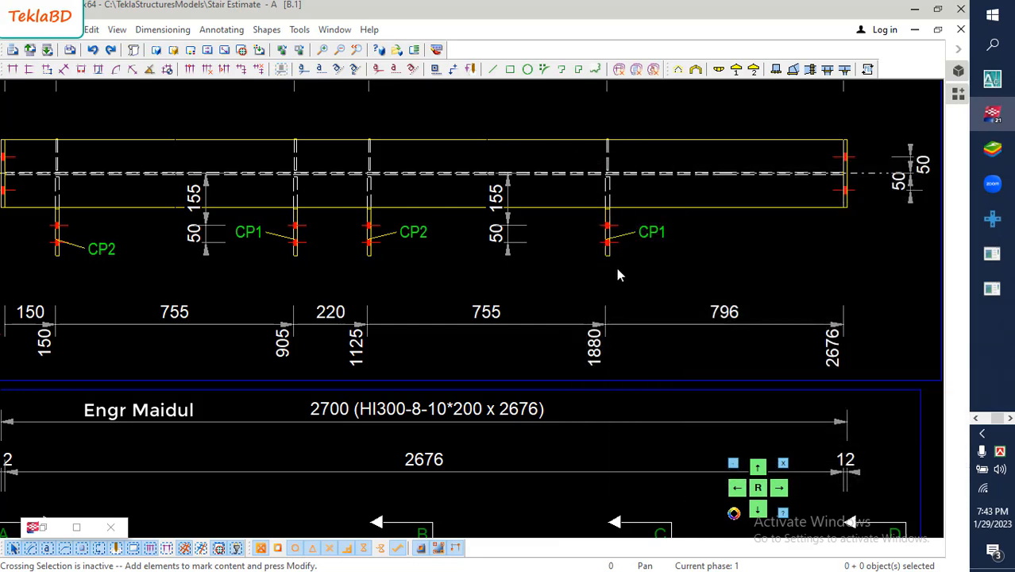
pyautogui.scroll(-3, 609, 268)
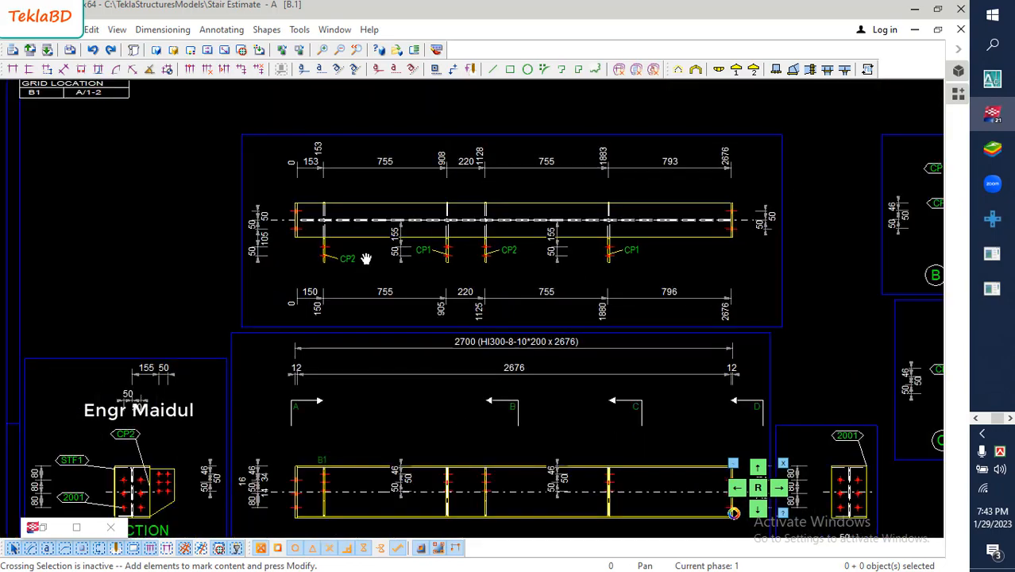
pyautogui.scroll(2, 359, 248)
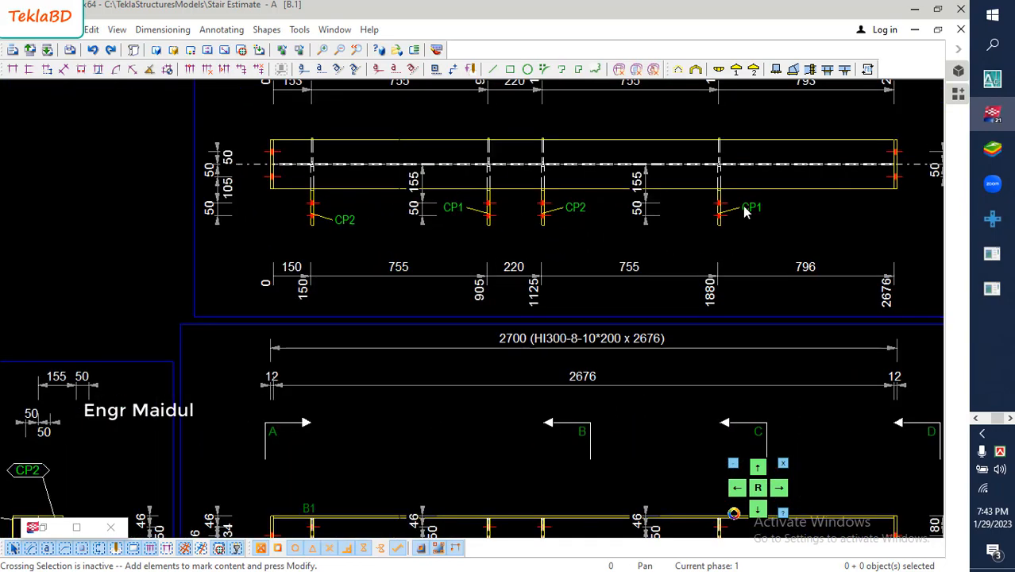
# - Compare the connection plate marks in the section views and delete the section B view
pyautogui.scroll(-5, 508, 221)
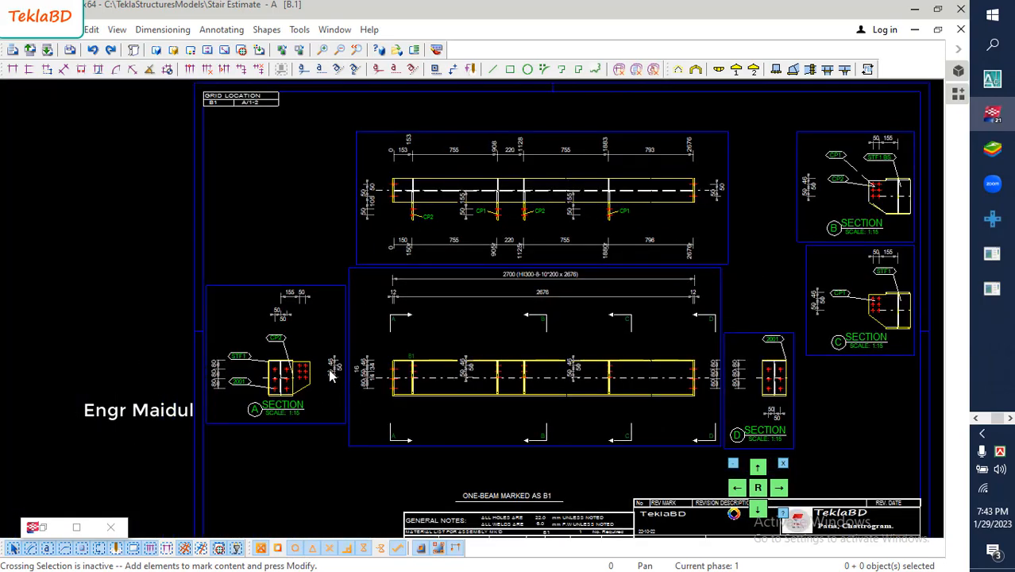
pyautogui.scroll(4, 331, 377)
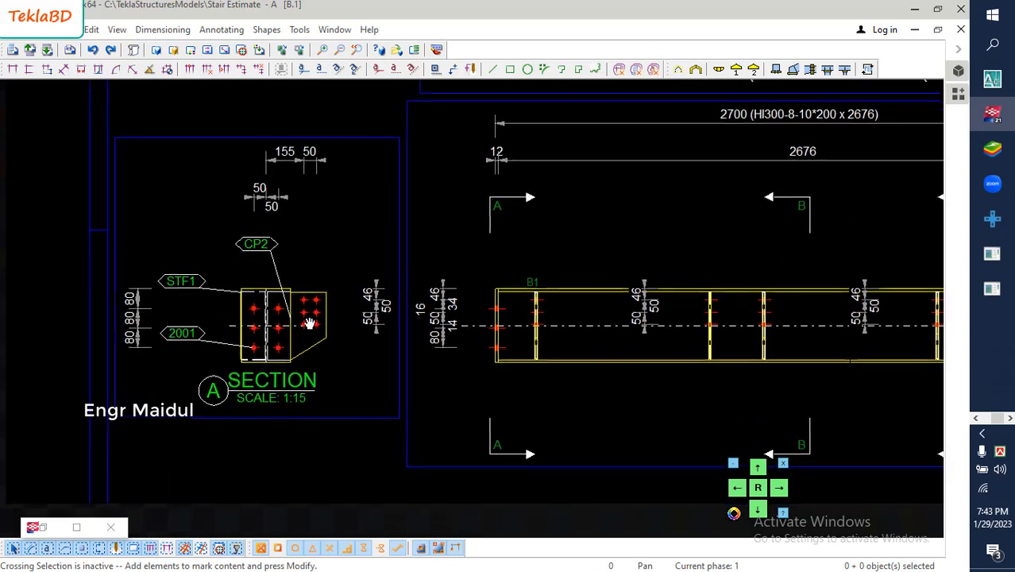
pyautogui.moveTo(309, 323); pyautogui.dragTo(309, 322, button='middle')
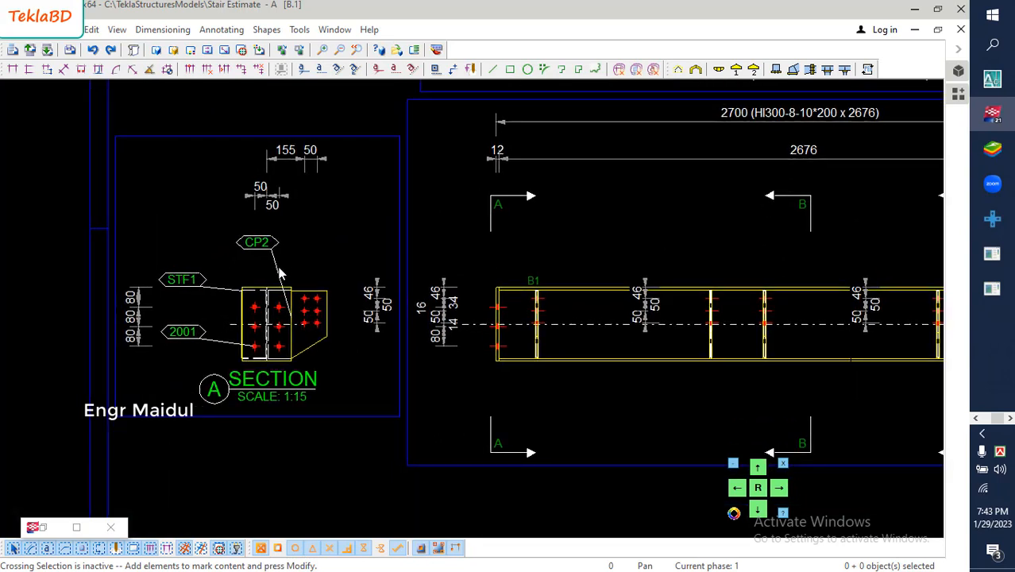
pyautogui.scroll(-5, 270, 271)
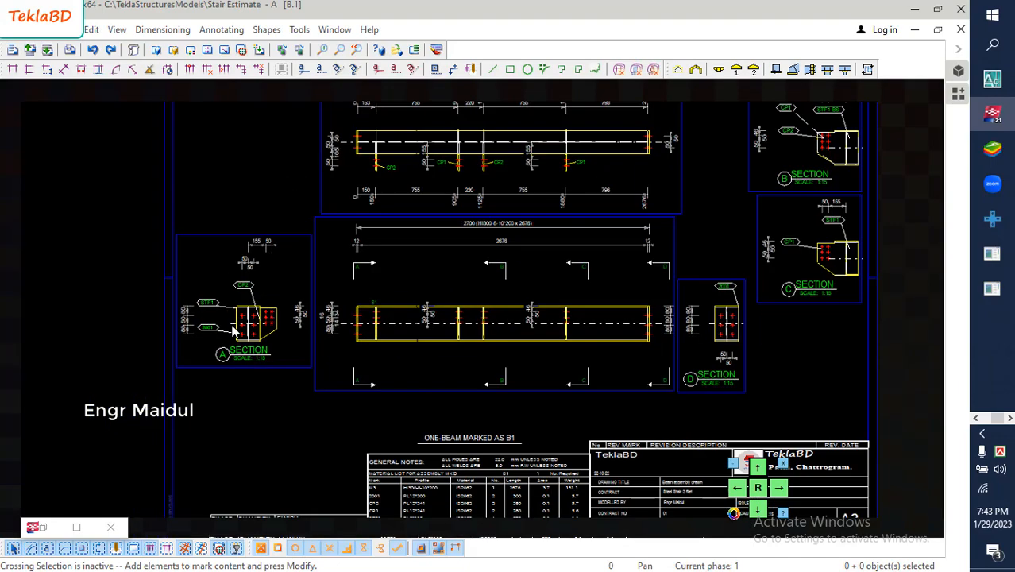
pyautogui.moveTo(746, 293); pyautogui.dragTo(597, 318, button='middle')
pyautogui.scroll(5, 627, 261)
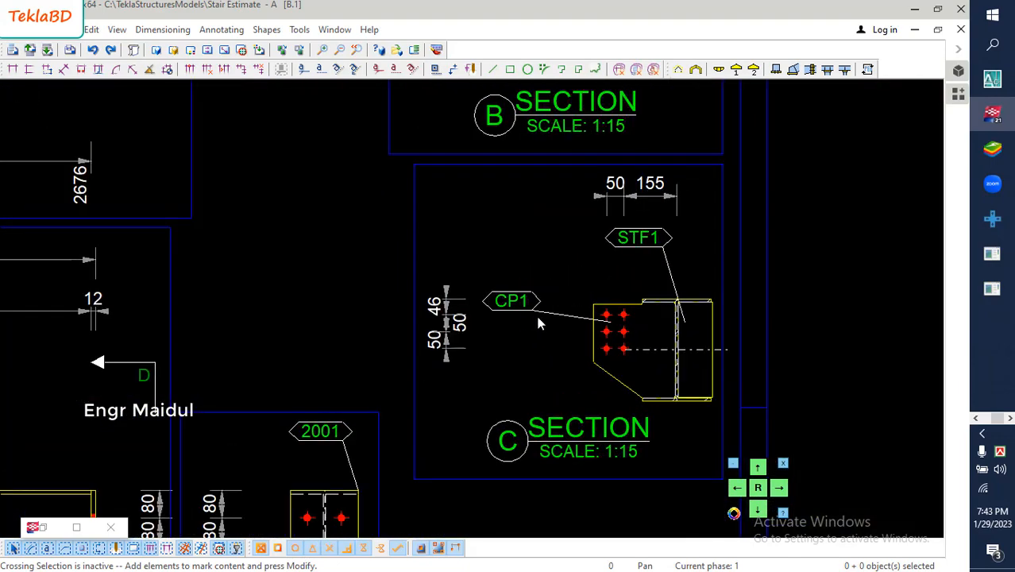
pyautogui.scroll(-3, 537, 323)
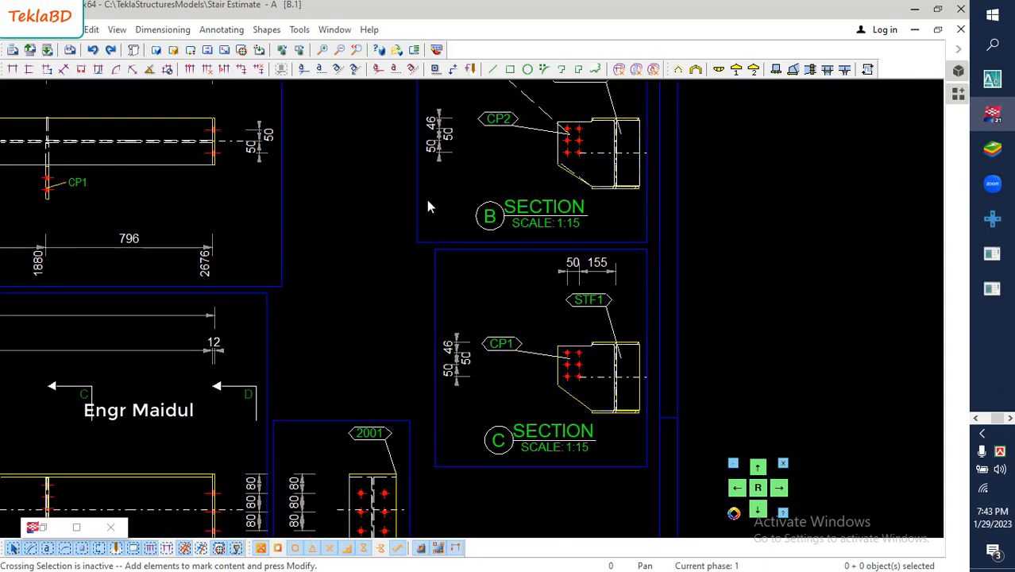
pyautogui.click(415, 205)
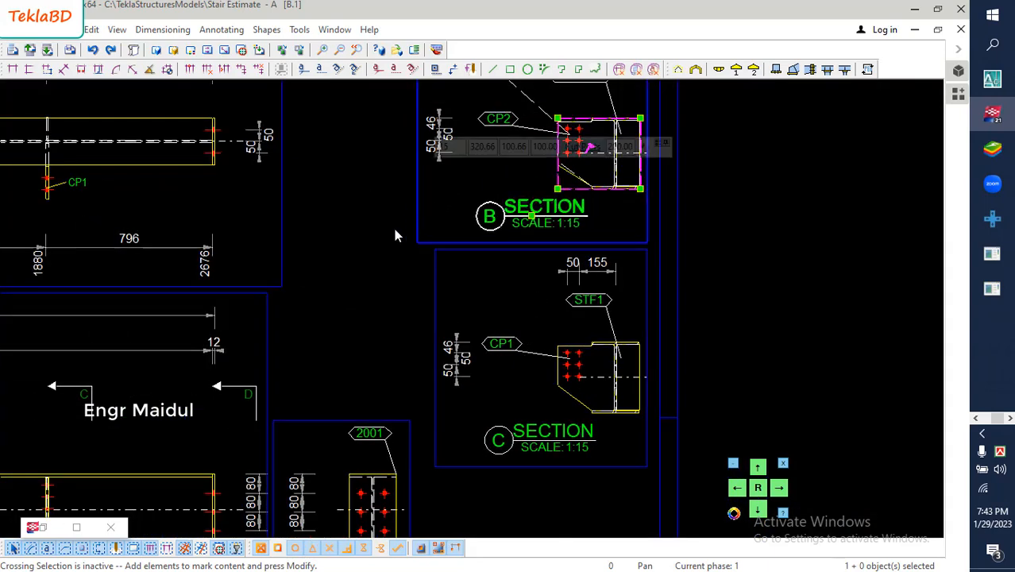
pyautogui.press('Delete')
# - Move the section D view slightly to the right, away from the beam's front view
pyautogui.scroll(-5, 489, 279)
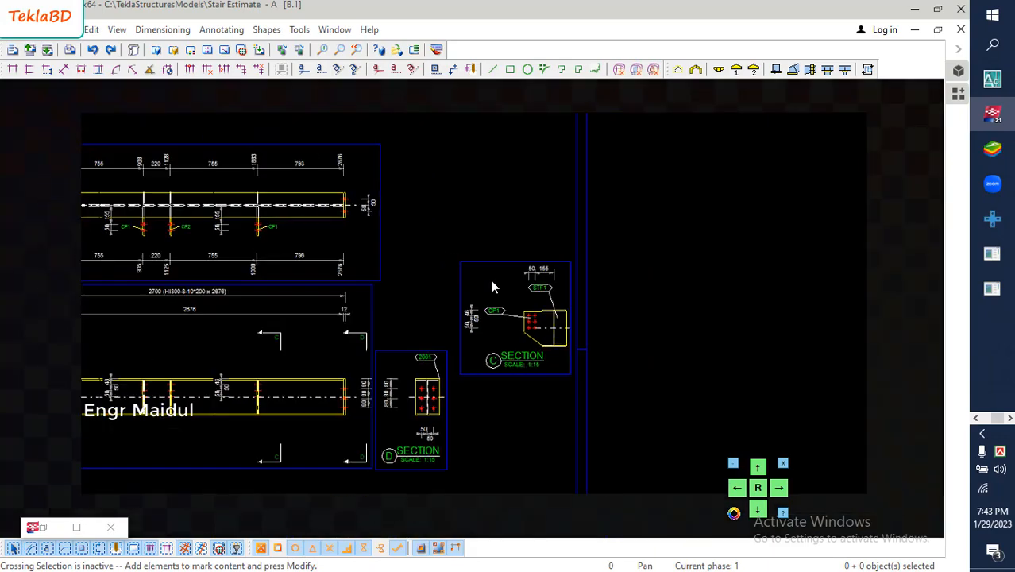
pyautogui.moveTo(493, 287); pyautogui.dragTo(556, 291, button='middle')
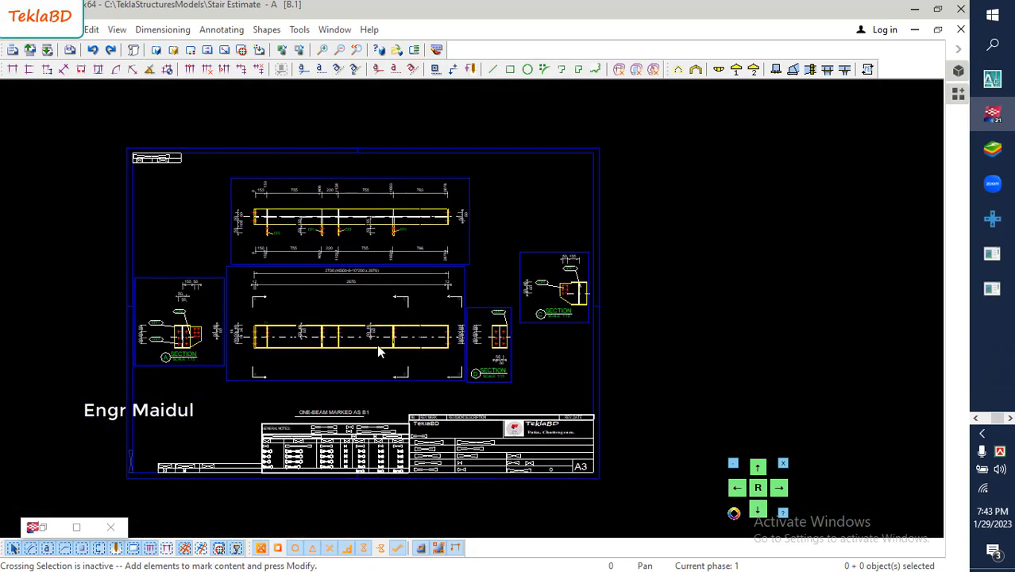
pyautogui.scroll(3, 376, 344)
pyautogui.click(588, 368)
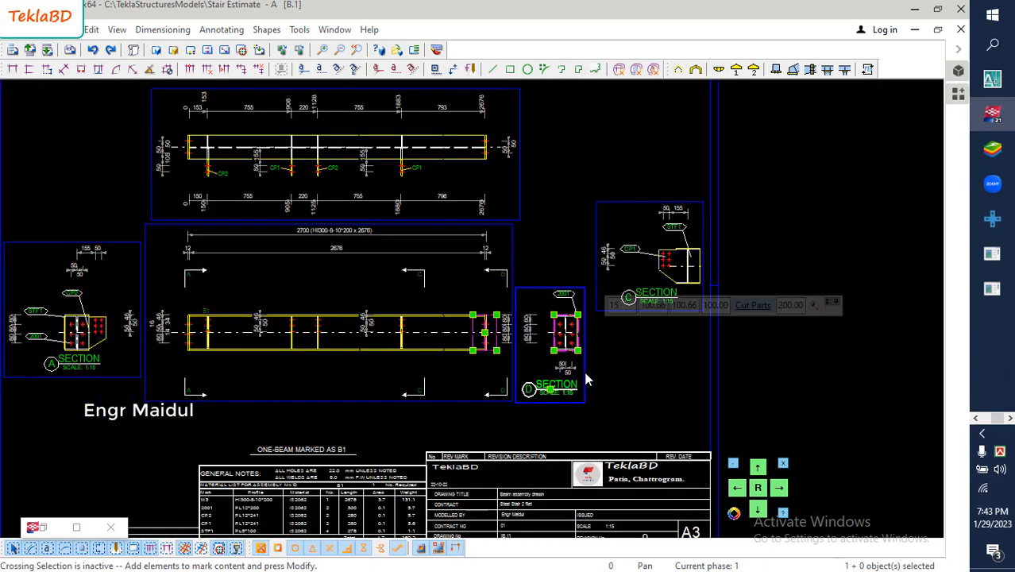
pyautogui.moveTo(585, 372); pyautogui.dragTo(595, 375)
pyautogui.click(618, 347)
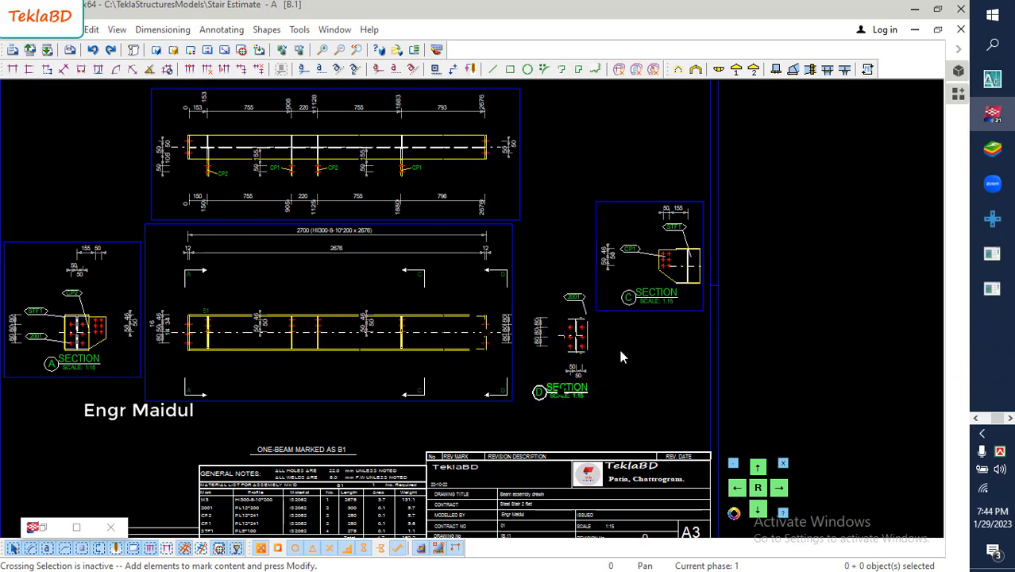
# - Move the 2001 part mark in section D to the right side of the end plate
pyautogui.scroll(4, 591, 348)
pyautogui.click(559, 222)
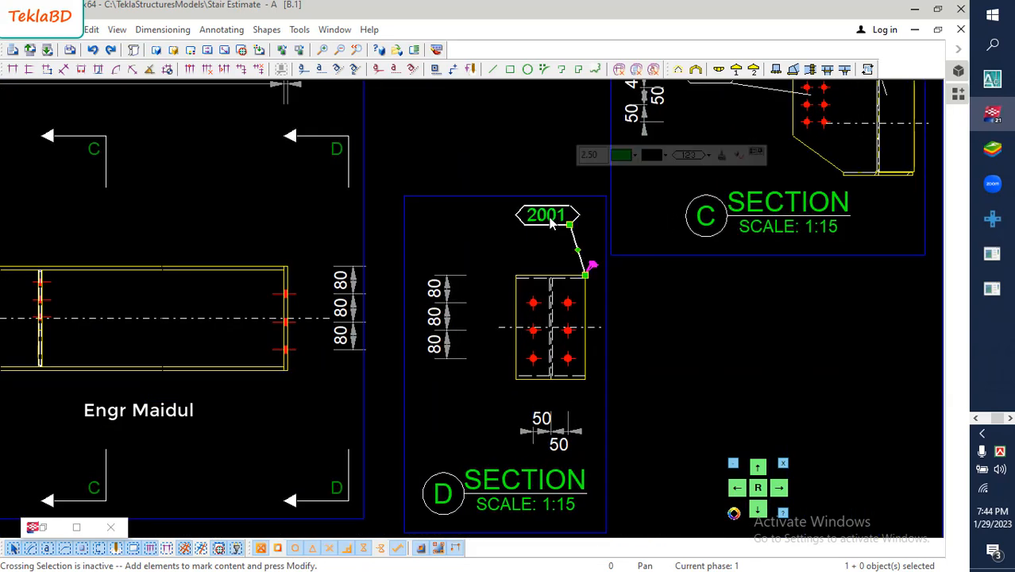
pyautogui.moveTo(558, 223); pyautogui.dragTo(659, 330)
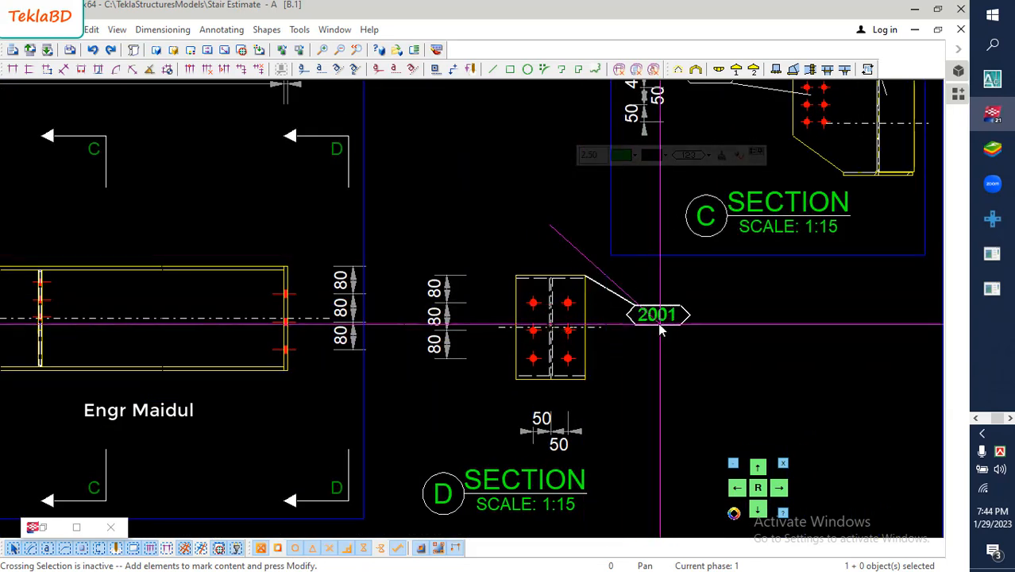
pyautogui.click(750, 318)
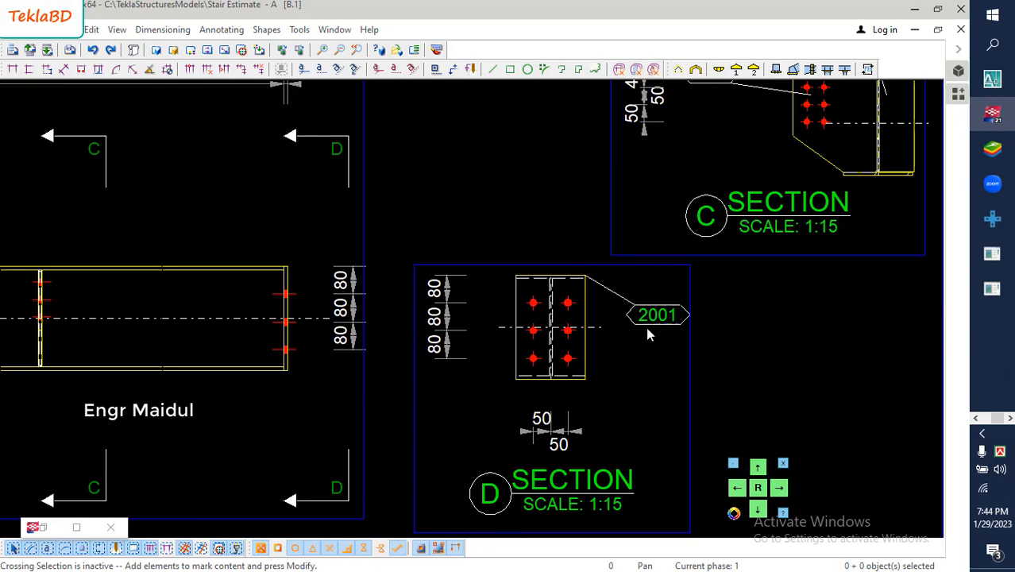
# - Move the upper section mark D in the front view down, closer to the beam's right end
pyautogui.scroll(-1, 647, 335)
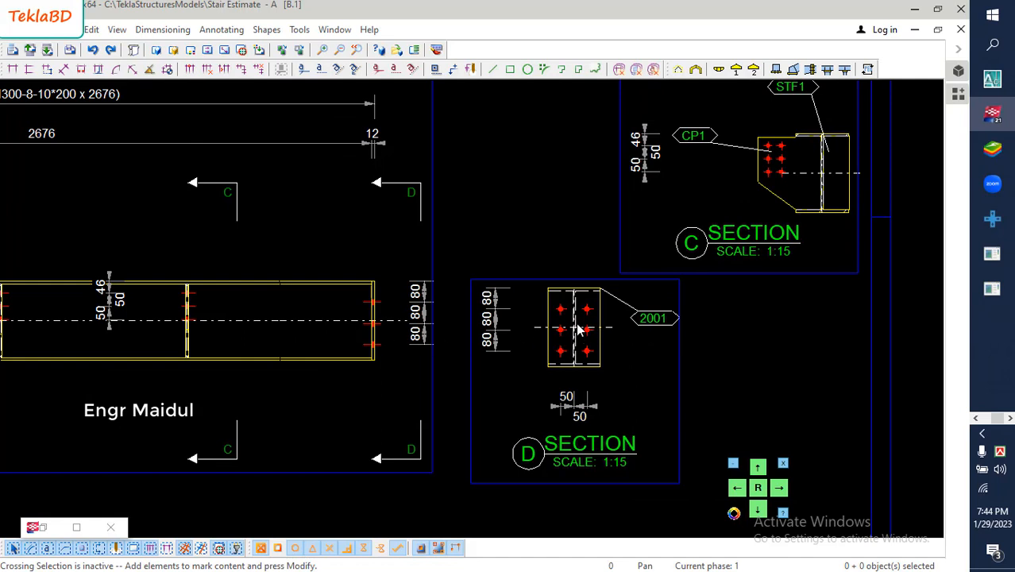
pyautogui.click(414, 185)
pyautogui.moveTo(414, 185)
pyautogui.mouseDown()
pyautogui.moveTo(413, 255)
pyautogui.moveTo(412, 244)
pyautogui.mouseUp()
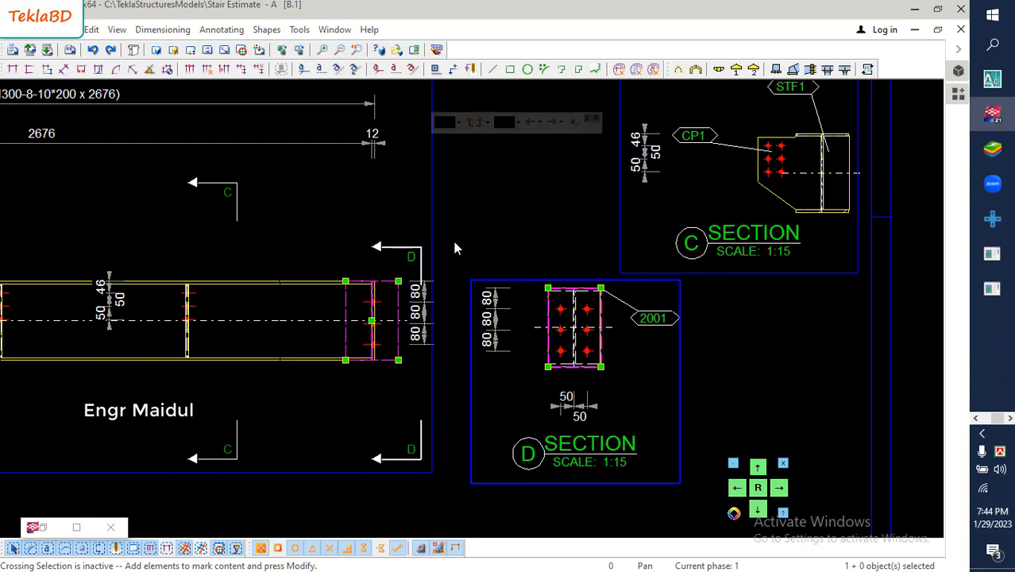
# - Move the 80-80-80 bolt dimension at the beam's right end closer to the end plate
pyautogui.scroll(-3, 454, 241)
pyautogui.moveTo(422, 298); pyautogui.dragTo(455, 291, button='middle')
pyautogui.scroll(5, 456, 296)
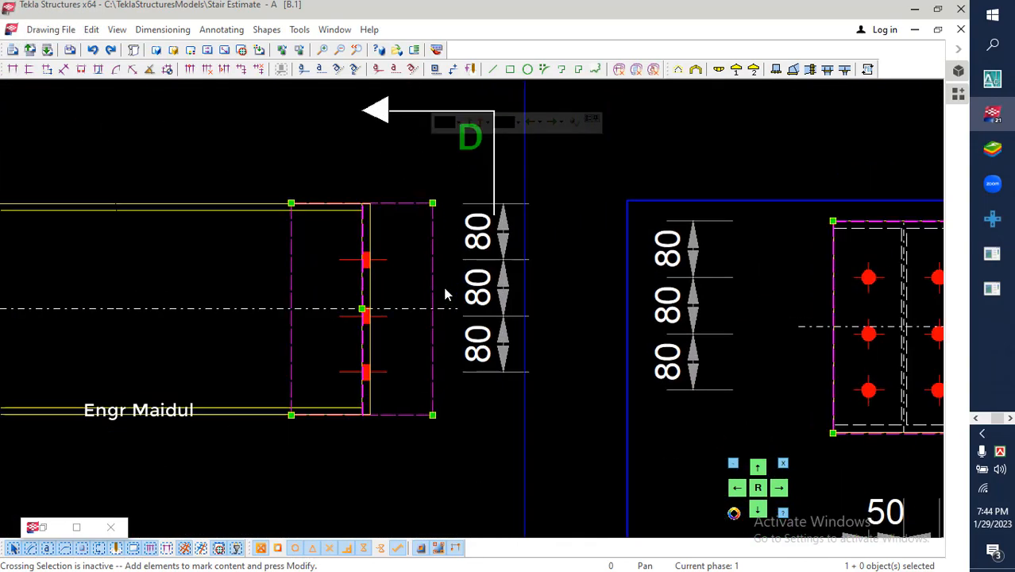
pyautogui.click(486, 292)
pyautogui.moveTo(486, 292); pyautogui.dragTo(406, 282)
pyautogui.click(273, 264)
# - Move the right 46-50-50 bolt dimension in the front view to the right side of the connection plate at 1880
pyautogui.scroll(-5, 476, 274)
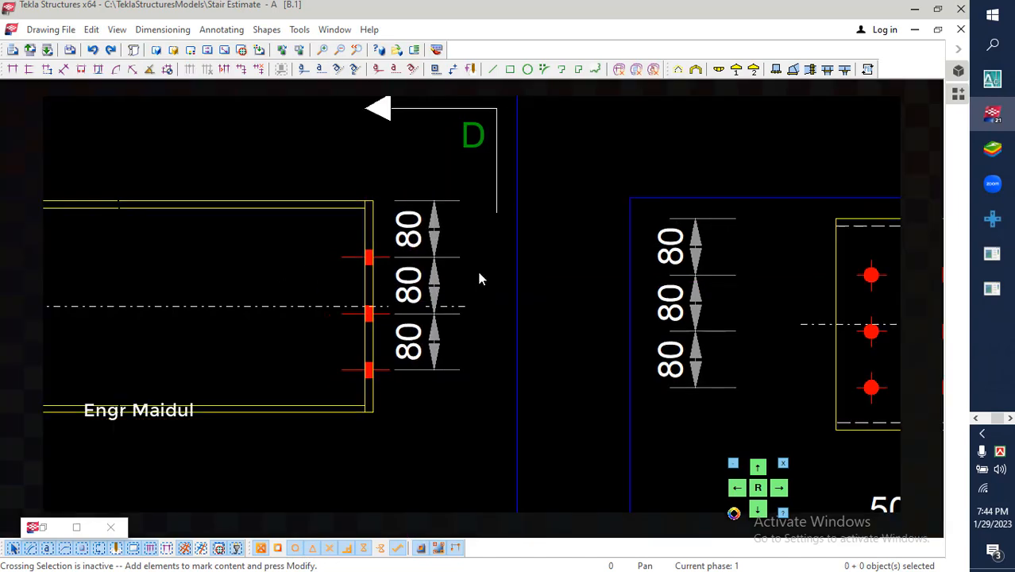
pyautogui.scroll(5, 445, 302)
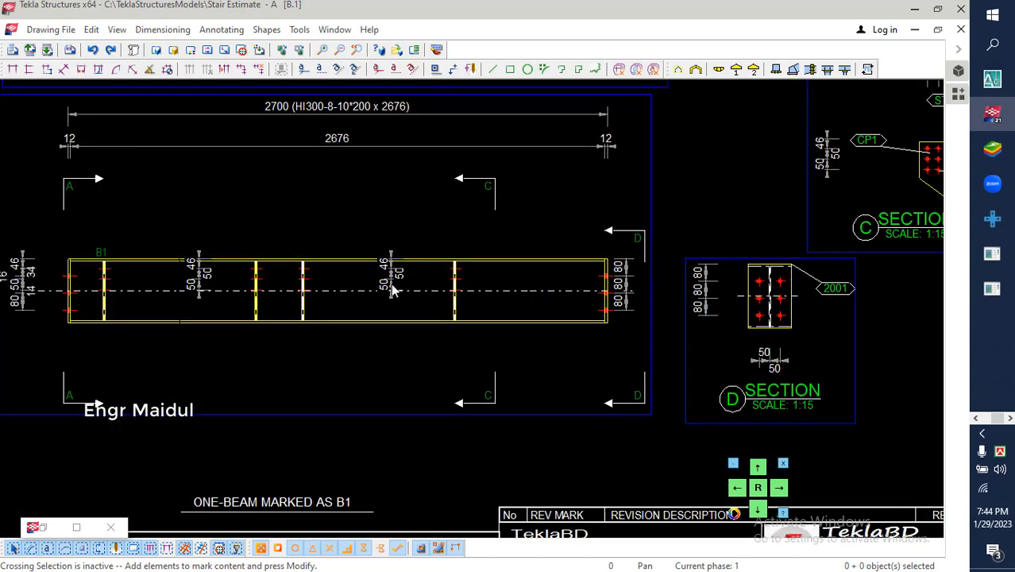
pyautogui.click(402, 270)
pyautogui.moveTo(401, 270); pyautogui.dragTo(657, 278)
pyautogui.click(474, 157)
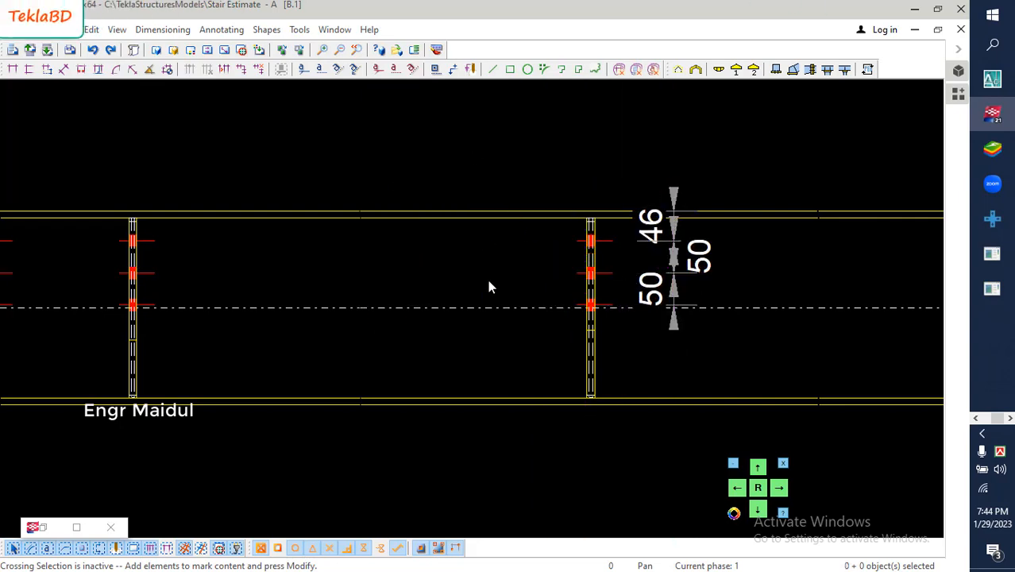
# - Move the left 46-50-50 bolt dimension in the front view closer to the connection plate at 905
pyautogui.scroll(-7, 489, 306)
pyautogui.moveTo(308, 304); pyautogui.dragTo(415, 297, button='middle')
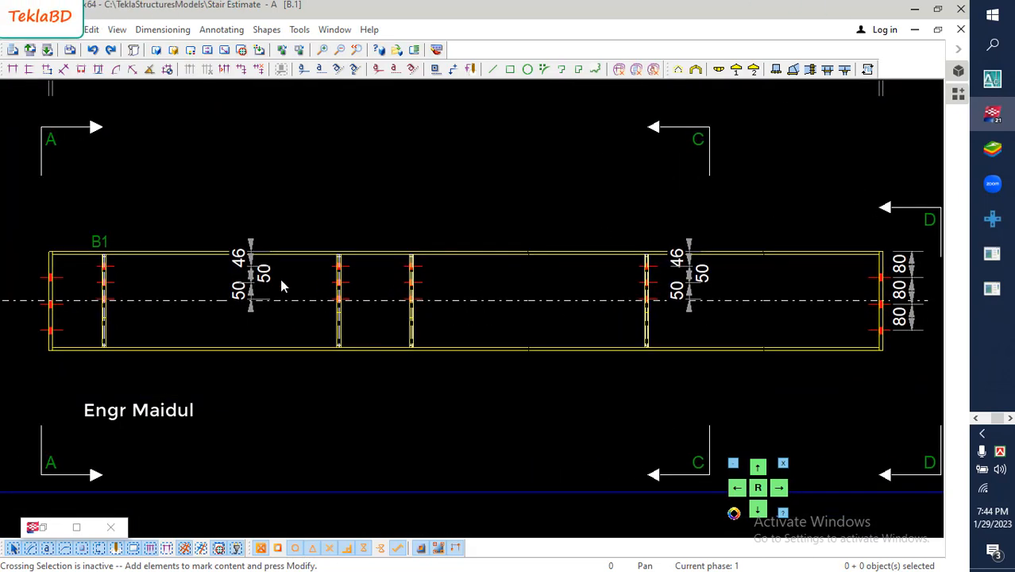
pyautogui.scroll(2, 280, 286)
pyautogui.click(229, 278)
pyautogui.moveTo(229, 278); pyautogui.dragTo(315, 279)
pyautogui.click(252, 186)
# - Add a chained vertical dimension beside the connection plate at 150, from the beam's top edge past the bolt holes to the centreline
pyautogui.scroll(-3, 392, 286)
pyautogui.moveTo(337, 300); pyautogui.dragTo(431, 293, button='middle')
pyautogui.scroll(7, 215, 259)
pyautogui.scroll(1, 241, 266)
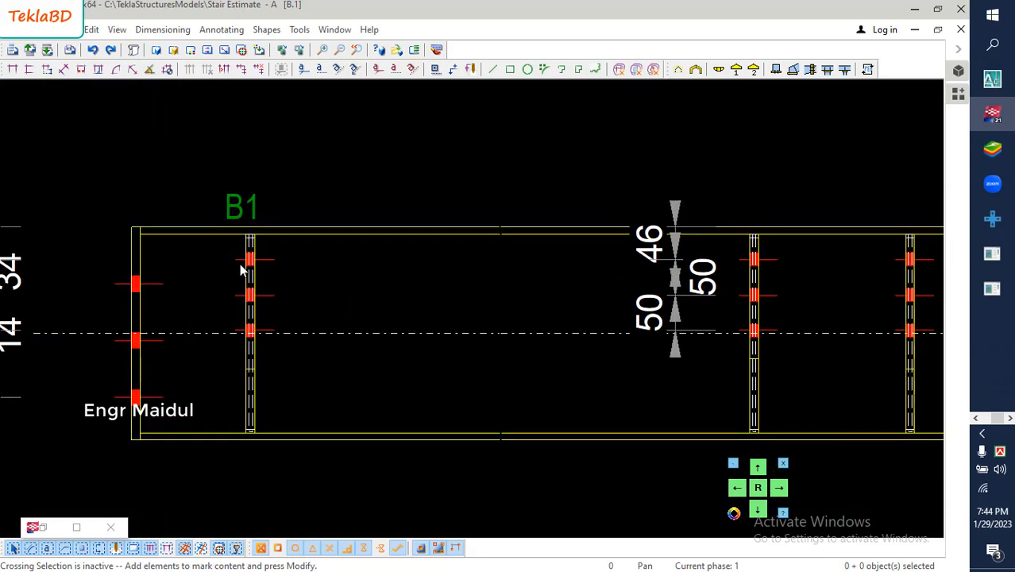
pyautogui.scroll(1, 241, 271)
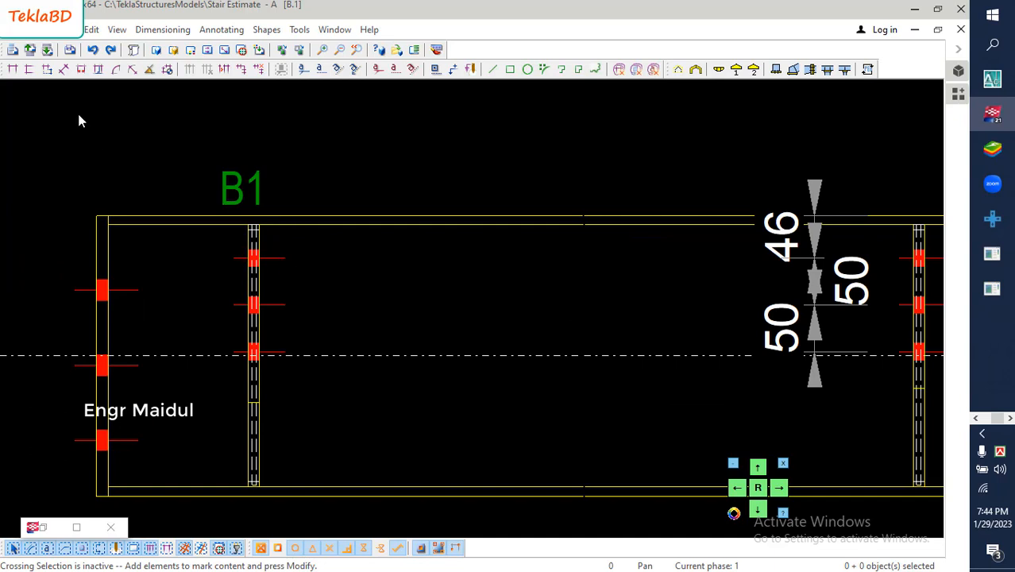
pyautogui.click(28, 70)
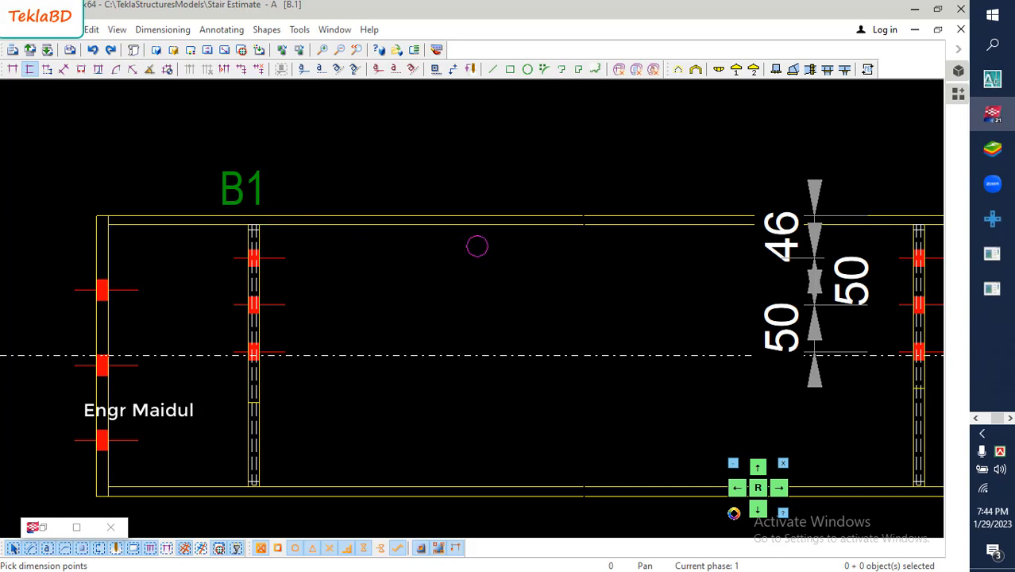
pyautogui.scroll(1, 481, 245)
pyautogui.moveTo(481, 245)
pyautogui.mouseDown(button='middle')
pyautogui.moveTo(399, 250)
pyautogui.moveTo(441, 226)
pyautogui.mouseUp(button='middle')
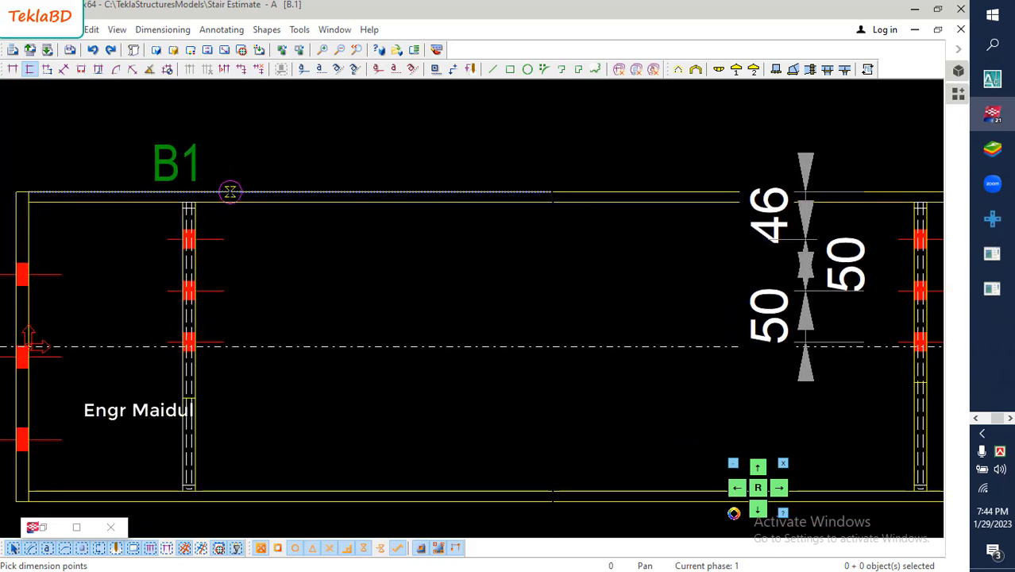
pyautogui.click(230, 192)
pyautogui.click(218, 239)
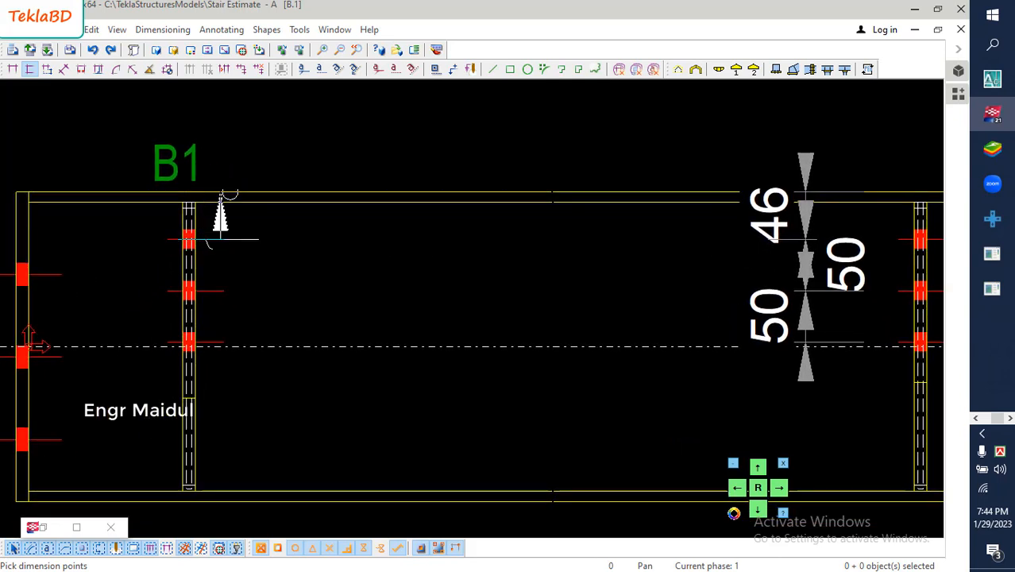
pyautogui.click(218, 300)
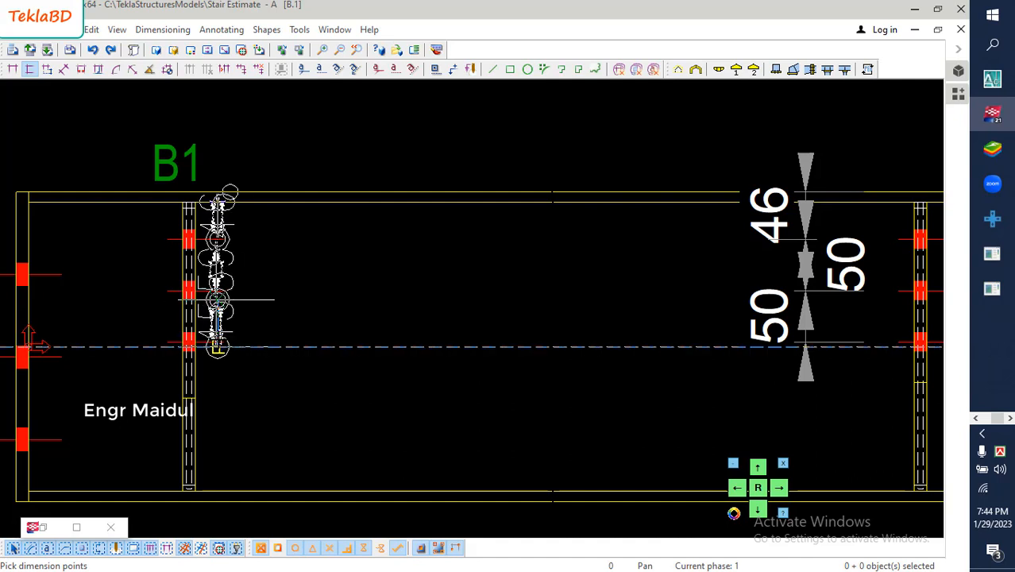
pyautogui.click(218, 346)
pyautogui.middleClick(218, 346)
pyautogui.click(328, 321)
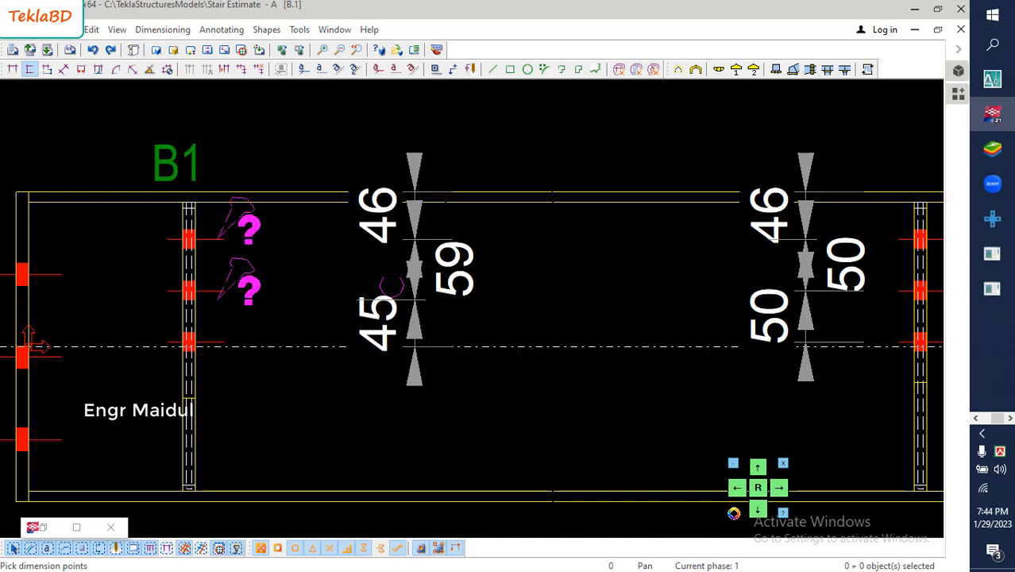
pyautogui.rightClick(467, 113)
pyautogui.click(488, 131)
# - Move the new vertical dimension closer to the connection plate at 150
pyautogui.click(427, 270)
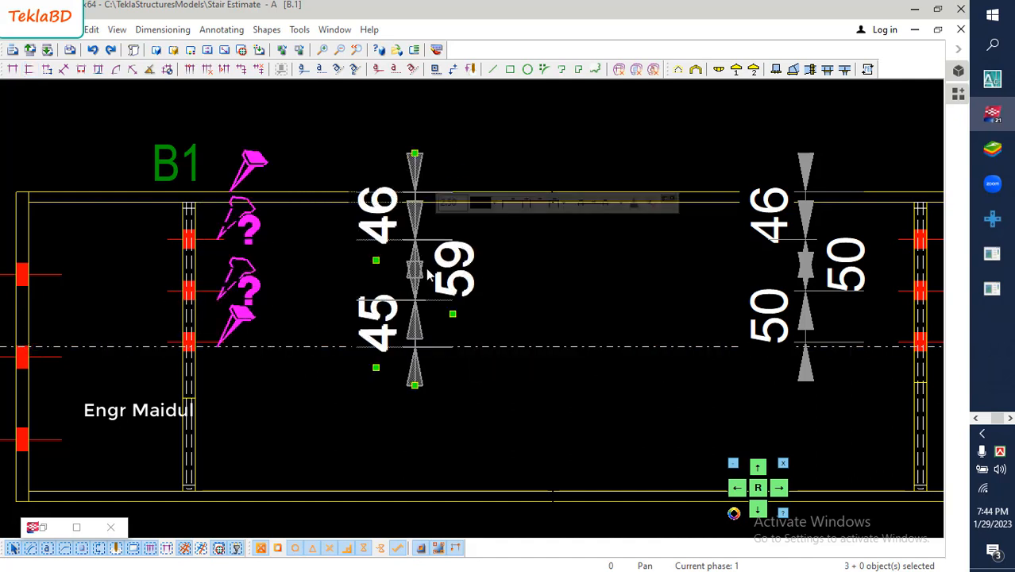
pyautogui.moveTo(427, 270); pyautogui.dragTo(347, 265)
pyautogui.click(370, 198)
pyautogui.scroll(-3, 258, 285)
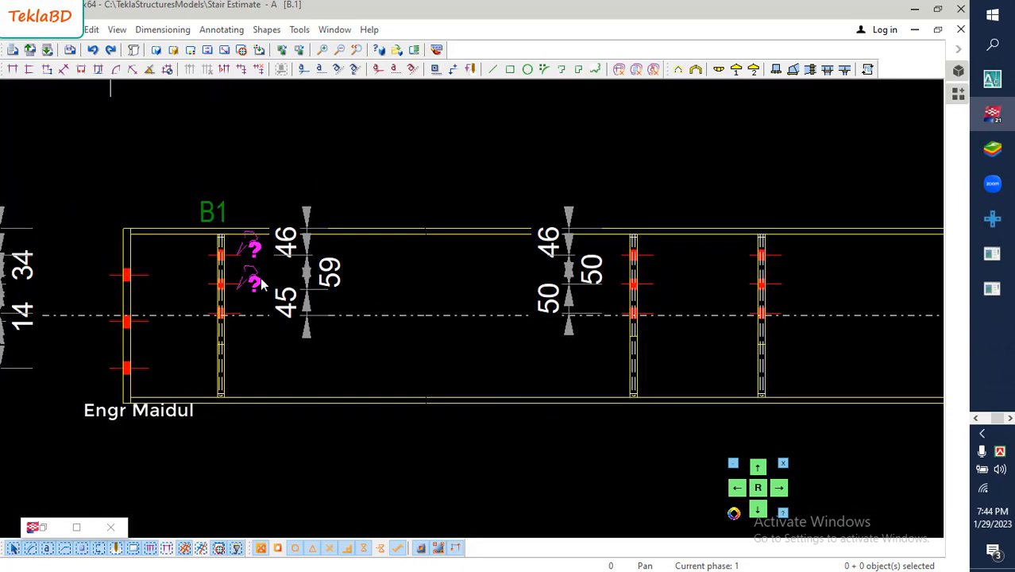
# - Examine the bolt dimensions at the connection plates along the beam's front view
pyautogui.scroll(-1, 282, 316)
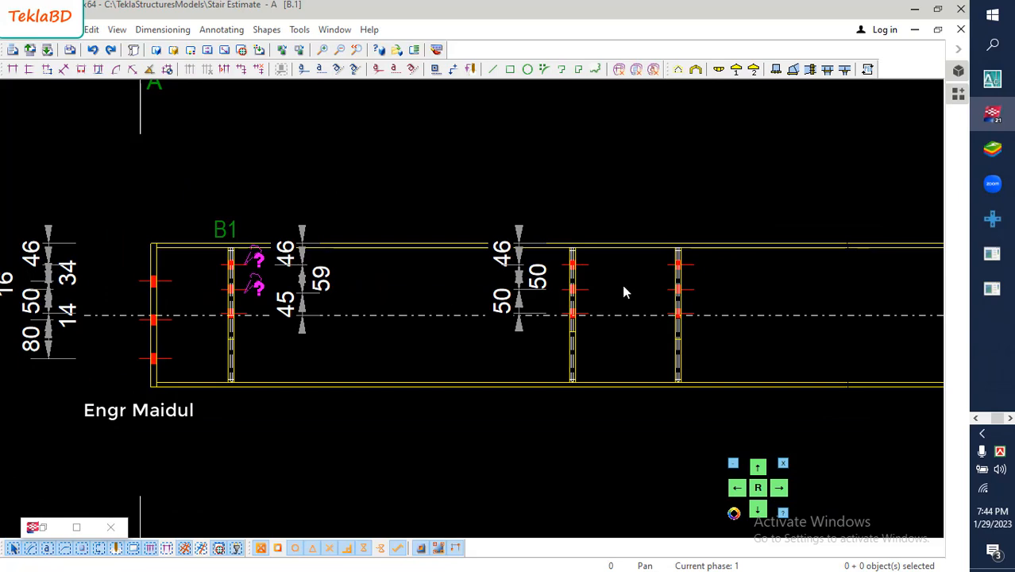
pyautogui.moveTo(623, 292); pyautogui.dragTo(318, 282, button='middle')
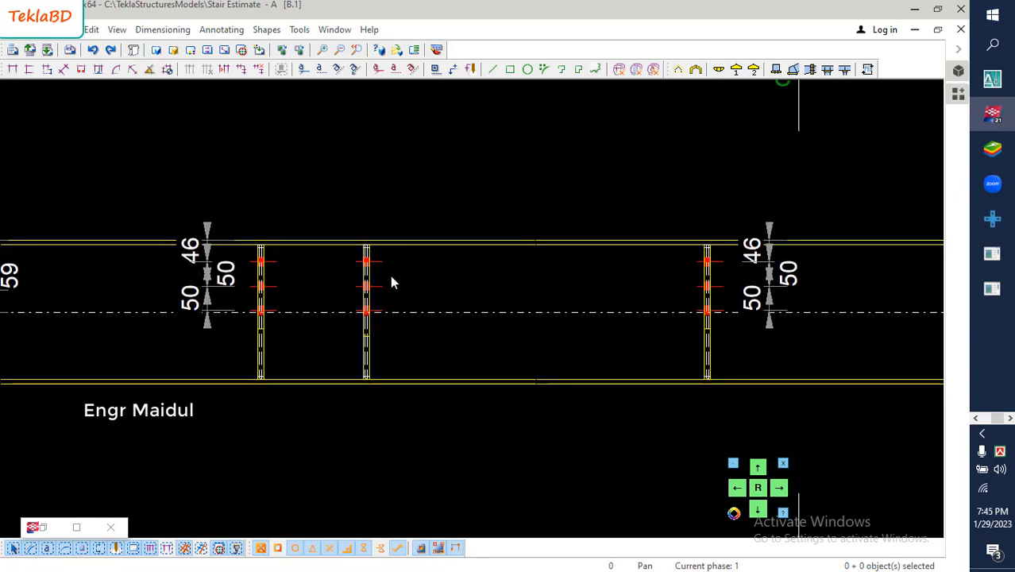
pyautogui.scroll(-2, 392, 275)
pyautogui.scroll(-1, 395, 276)
pyautogui.moveTo(611, 279)
pyautogui.mouseDown(button='middle')
pyautogui.moveTo(562, 279)
pyautogui.moveTo(657, 278)
pyautogui.mouseUp(button='middle')
pyautogui.scroll(4, 487, 283)
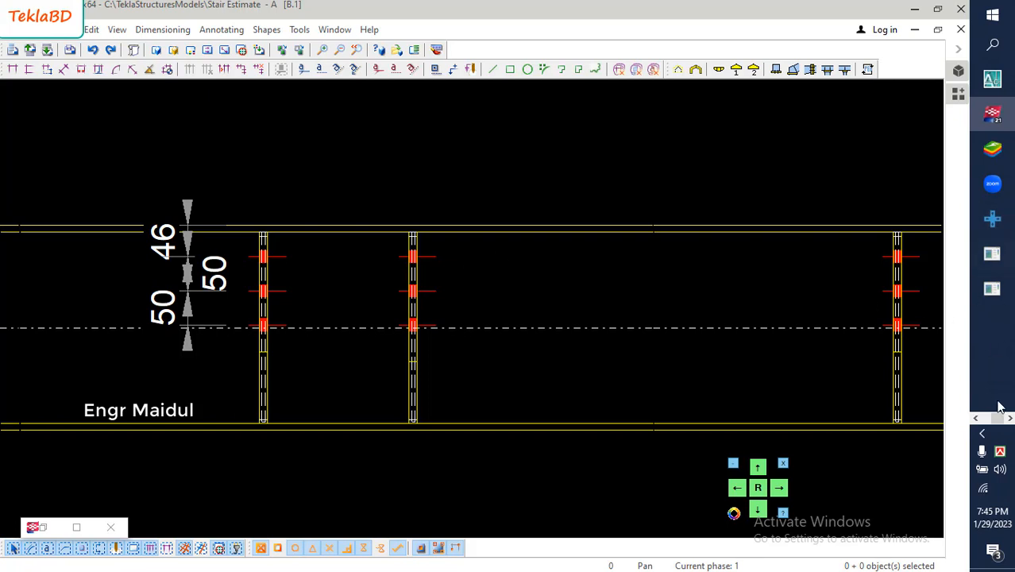
pyautogui.click(992, 288)
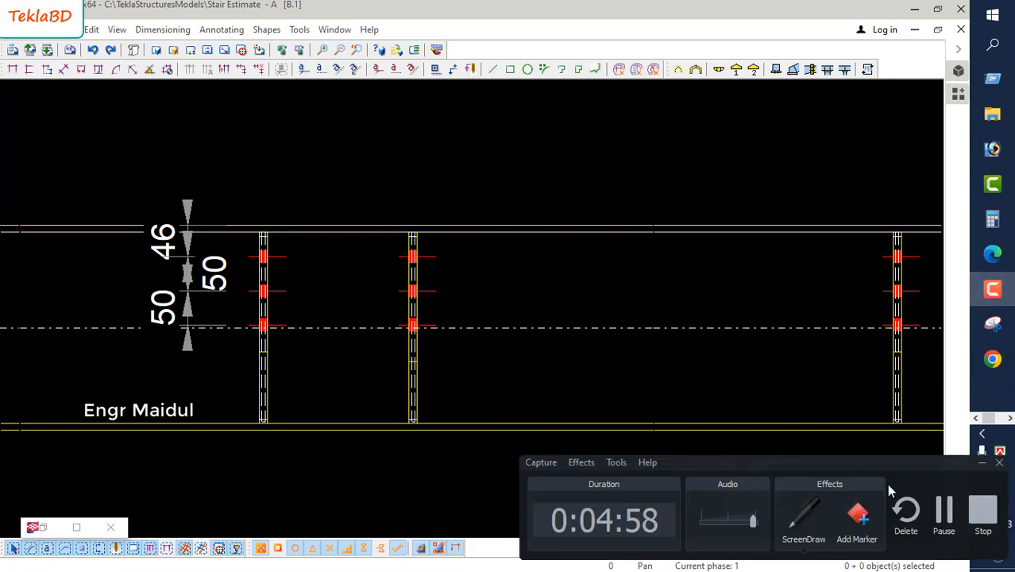
pyautogui.click(942, 513)
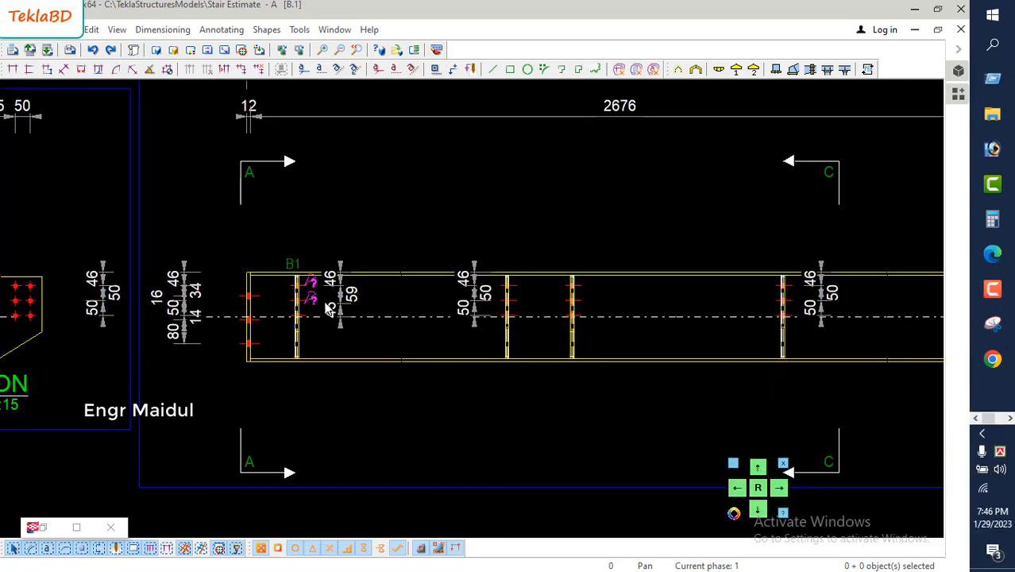
# - Add a part mark with the Part position element to the end plate at the beam's left end in the front view
pyautogui.scroll(5, 329, 308)
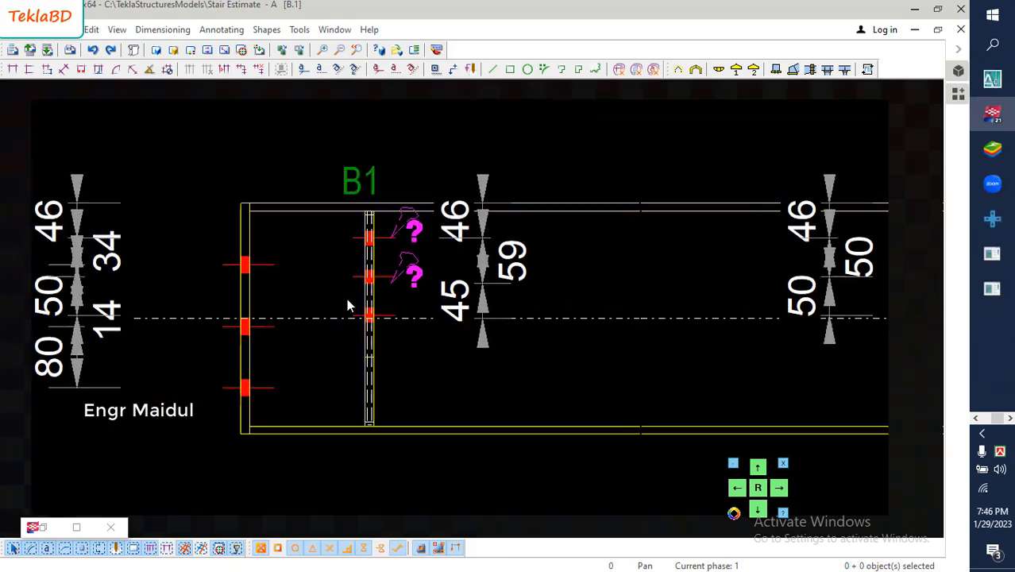
pyautogui.scroll(-2, 346, 305)
pyautogui.click(264, 252)
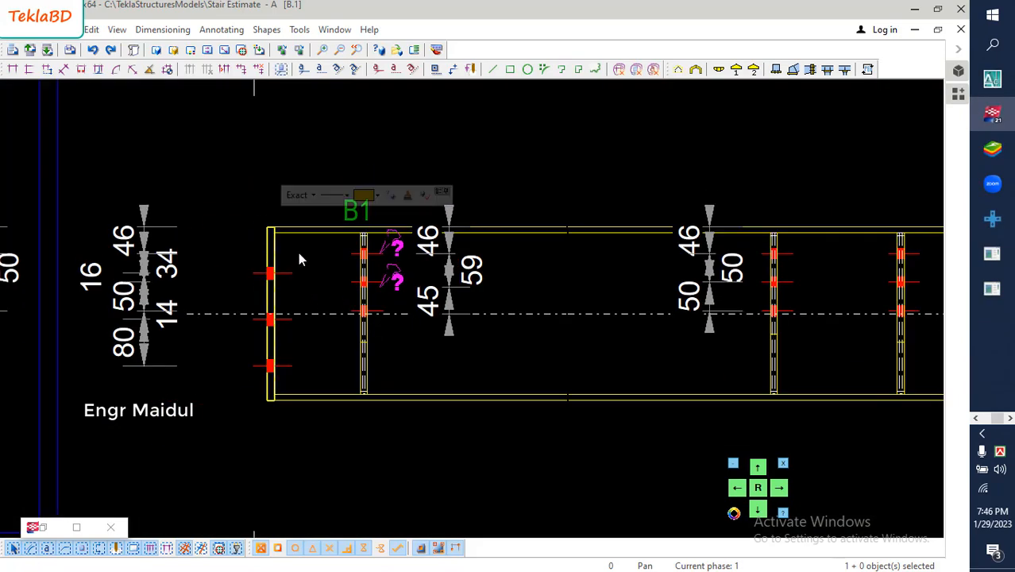
pyautogui.rightClick(298, 252)
pyautogui.click(362, 355)
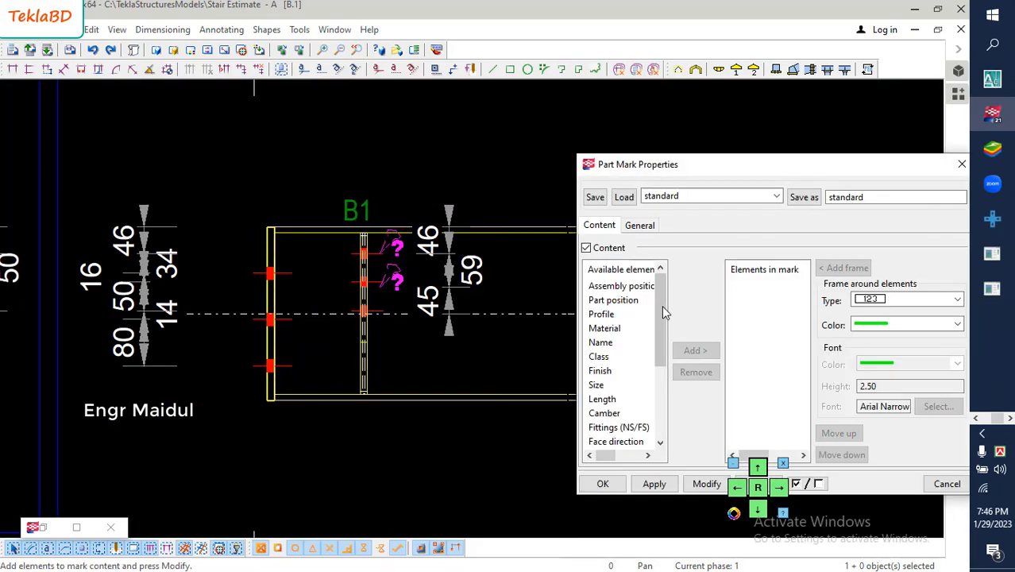
pyautogui.click(621, 300)
pyautogui.click(695, 351)
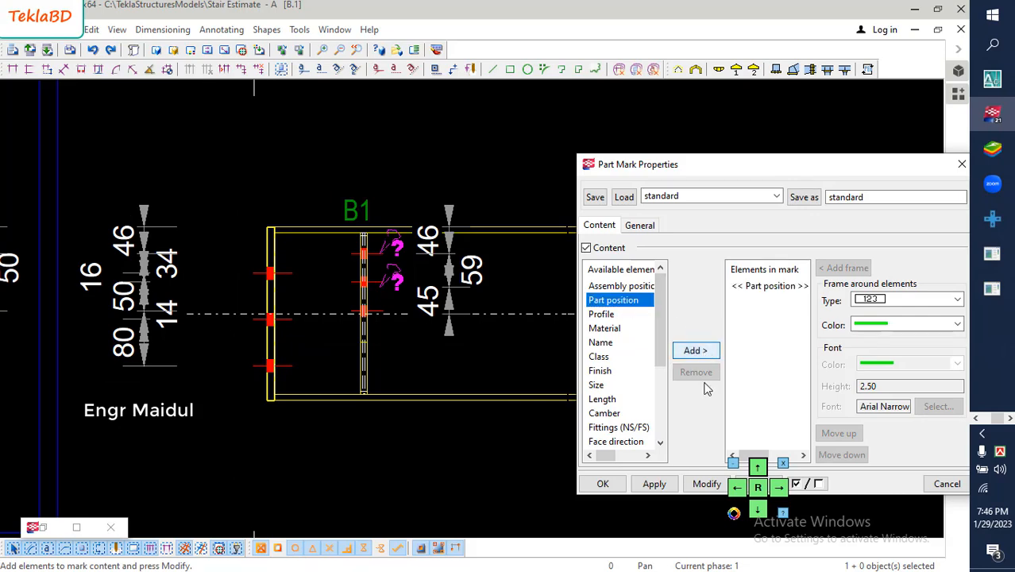
pyautogui.click(706, 485)
pyautogui.click(603, 483)
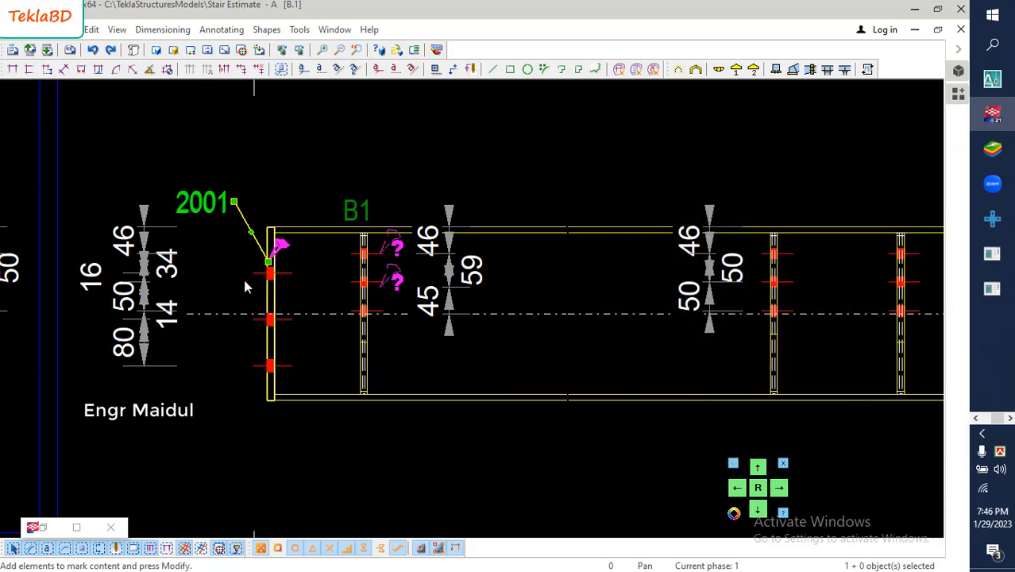
# - Move the vertical 80-80-80 bolt dimension in section D closer to the end plate
pyautogui.scroll(-3, 208, 266)
pyautogui.scroll(-3, 209, 266)
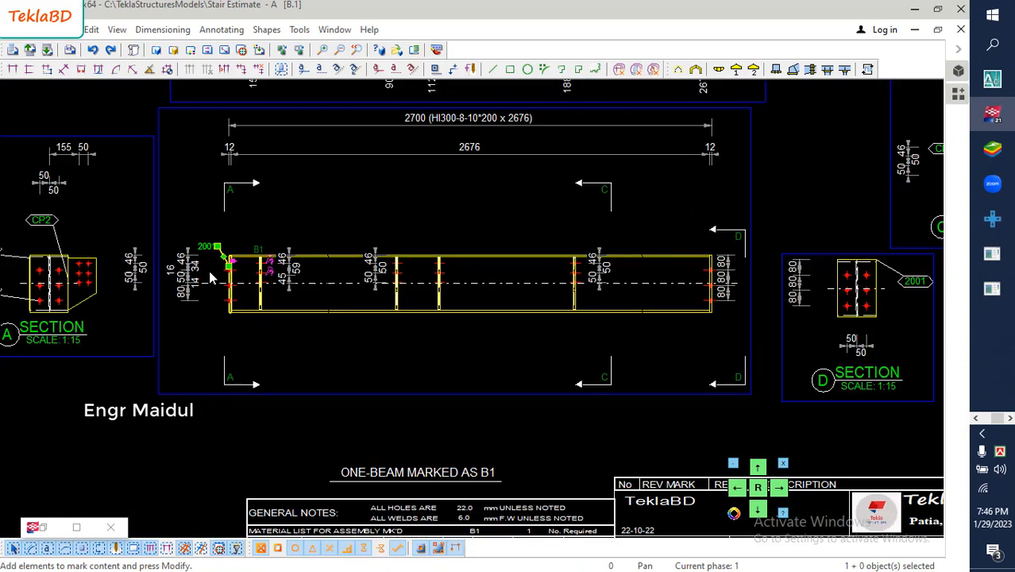
pyautogui.scroll(1, 874, 275)
pyautogui.scroll(5, 873, 275)
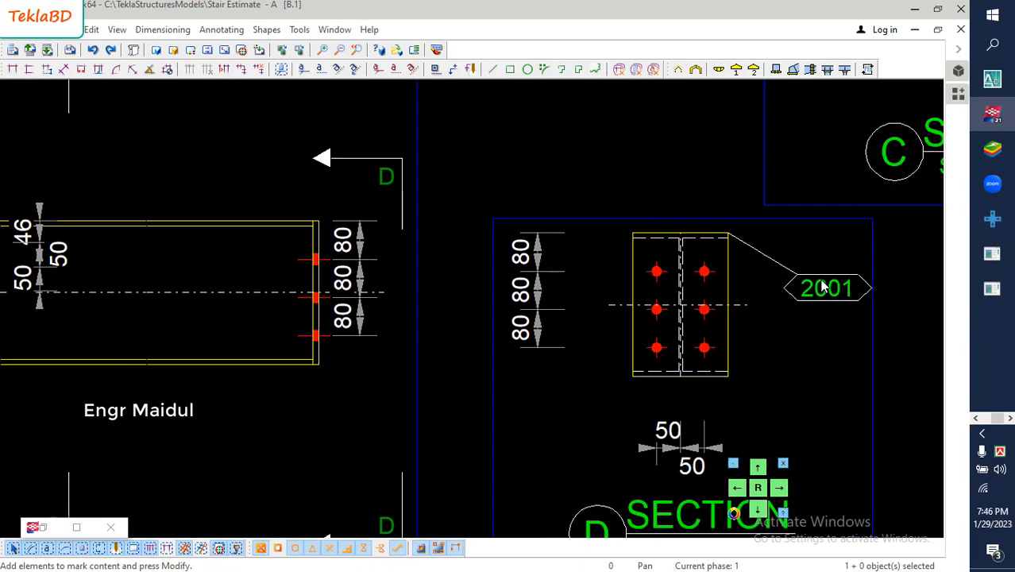
pyautogui.moveTo(675, 302); pyautogui.dragTo(637, 255, button='middle')
pyautogui.click(472, 251)
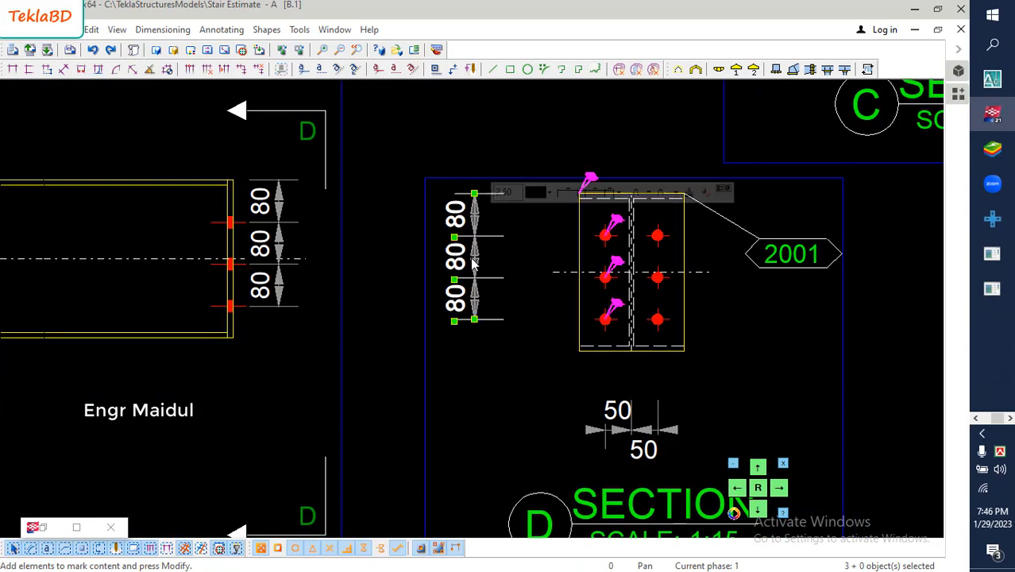
pyautogui.moveTo(472, 257); pyautogui.dragTo(553, 264)
pyautogui.click(751, 305)
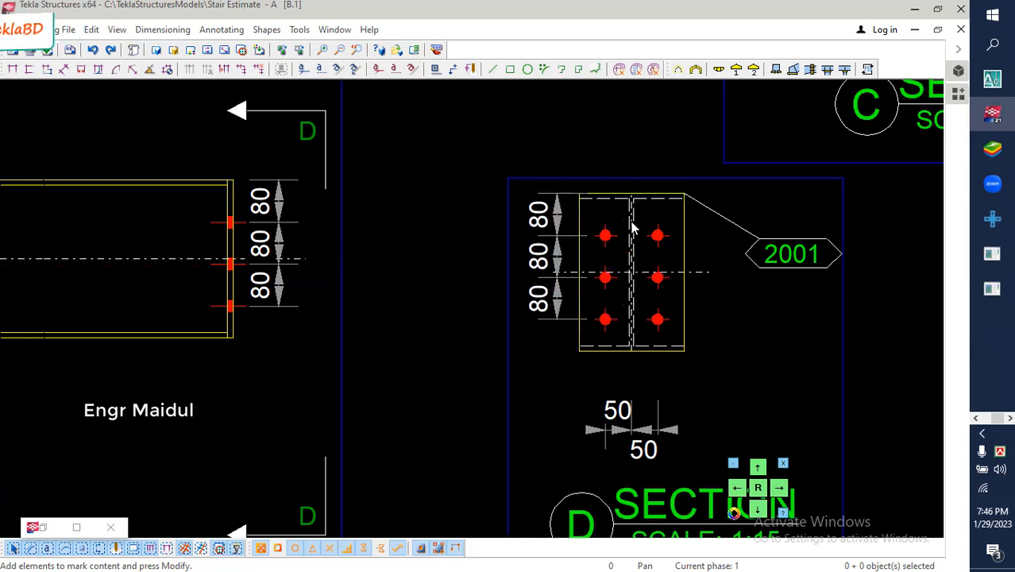
# - Move the horizontal 50-50 bolt dimension in section D up closer to the plate's lower edge
pyautogui.moveTo(705, 336); pyautogui.dragTo(669, 286, button='middle')
pyautogui.click(611, 378)
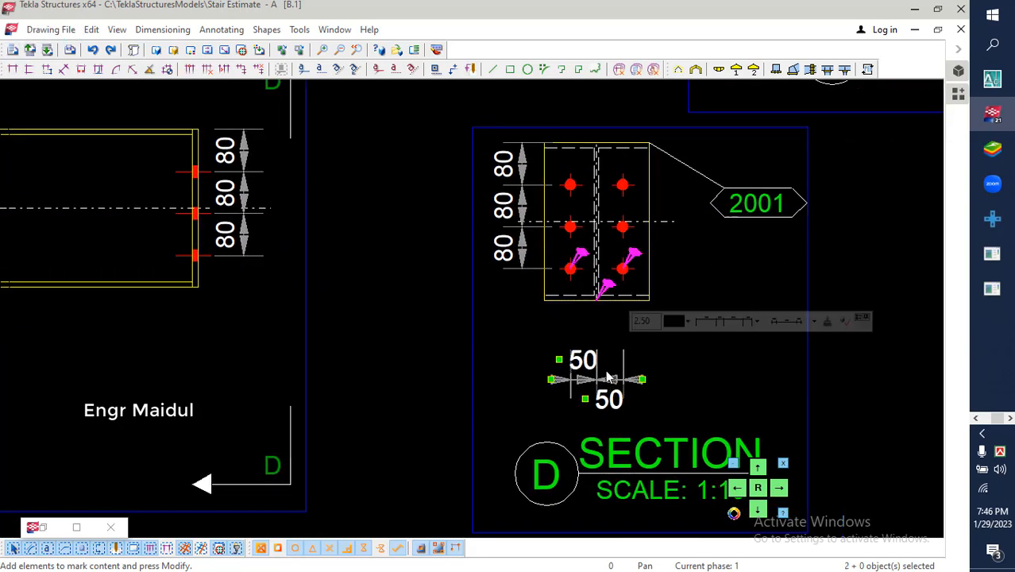
pyautogui.moveTo(608, 378); pyautogui.dragTo(606, 342)
pyautogui.click(677, 249)
# - Examine the sheet layout and the front view's end plates, part mark and bolt dimensions from end to end
pyautogui.scroll(-5, 624, 330)
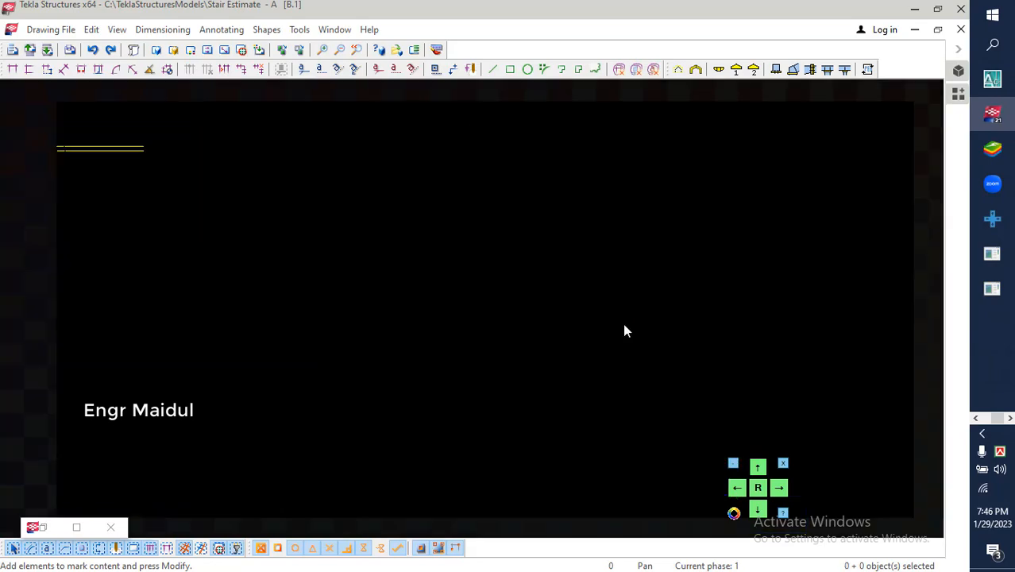
pyautogui.scroll(-2, 626, 337)
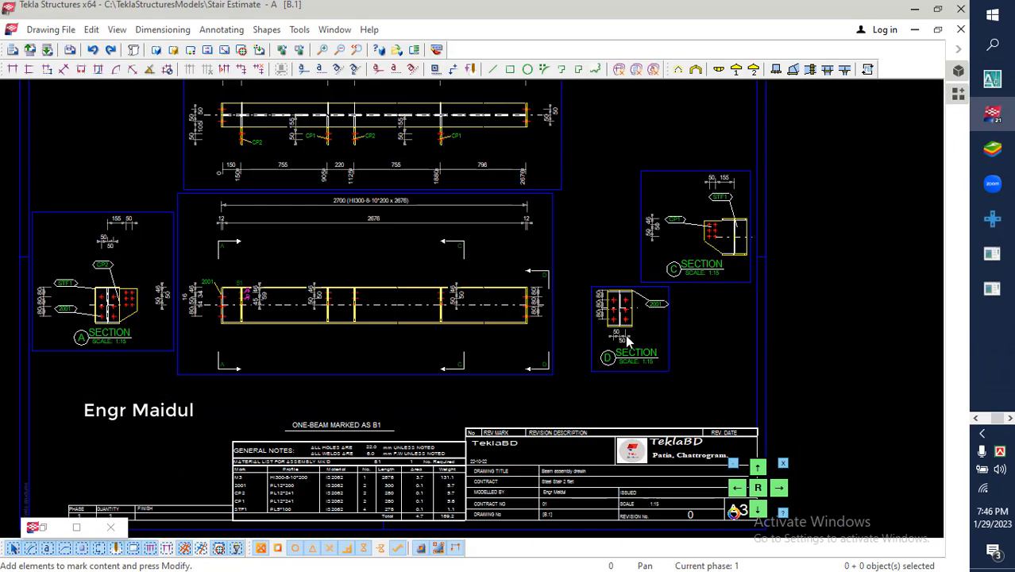
pyautogui.scroll(1, 467, 318)
pyautogui.scroll(3, 137, 290)
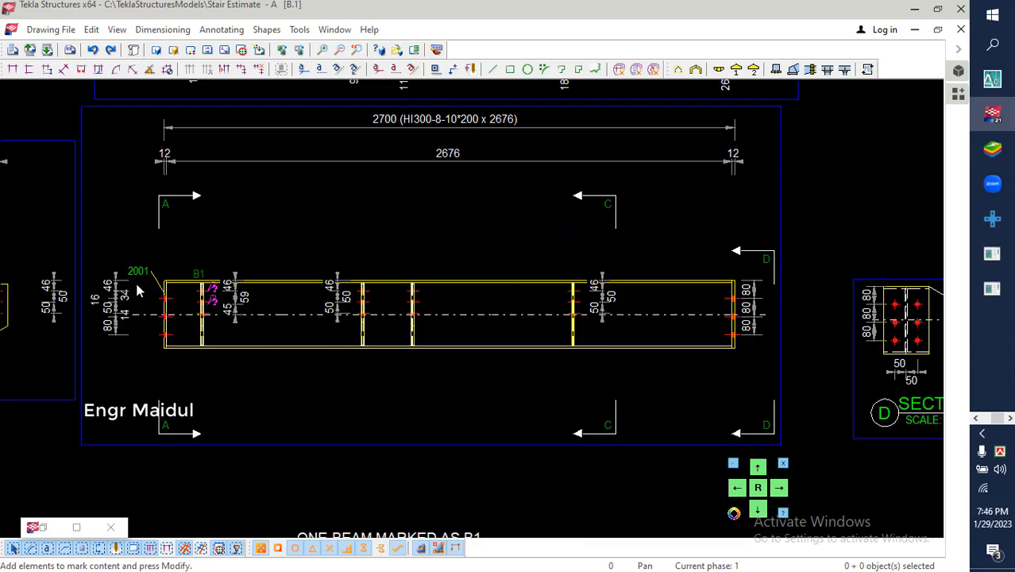
pyautogui.scroll(-4, 136, 284)
pyautogui.moveTo(151, 294); pyautogui.dragTo(267, 291, button='middle')
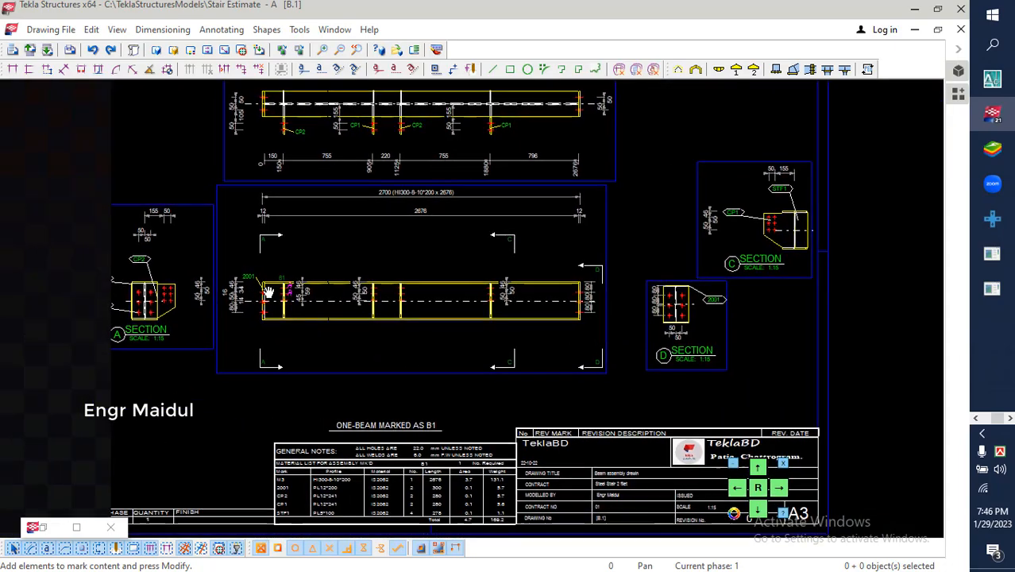
pyautogui.scroll(4, 601, 318)
pyautogui.scroll(1, 588, 318)
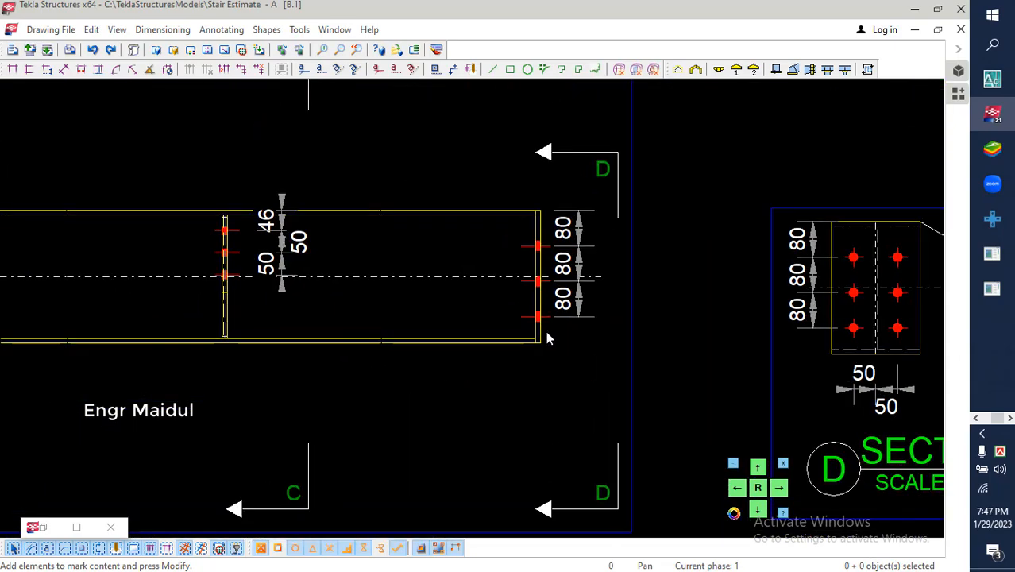
# - Add a Part position mark to the end plate at the beam's right end and place it outside, below the 80-80-80 dimension
pyautogui.rightClick(566, 338)
pyautogui.click(629, 191)
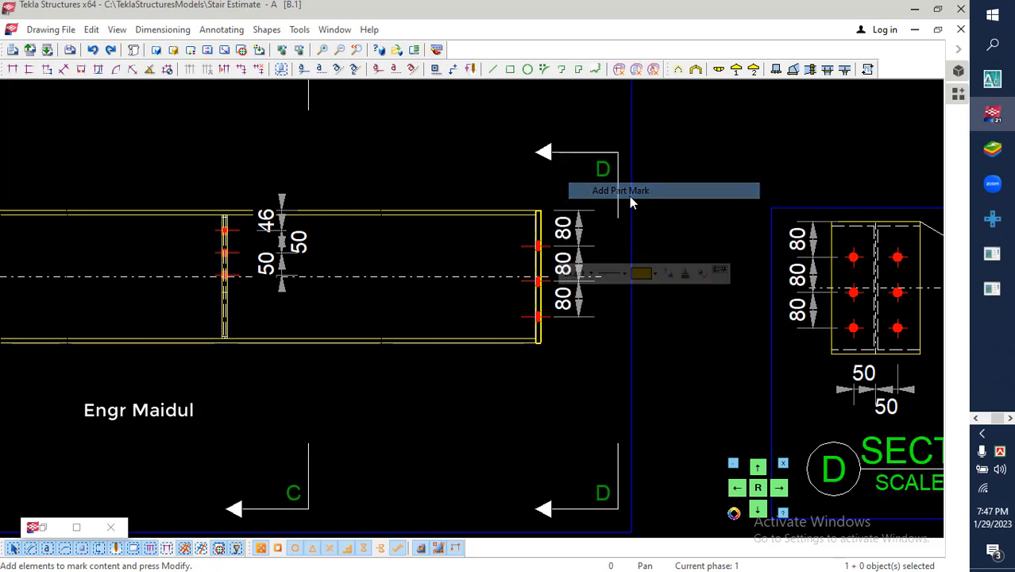
pyautogui.click(712, 351)
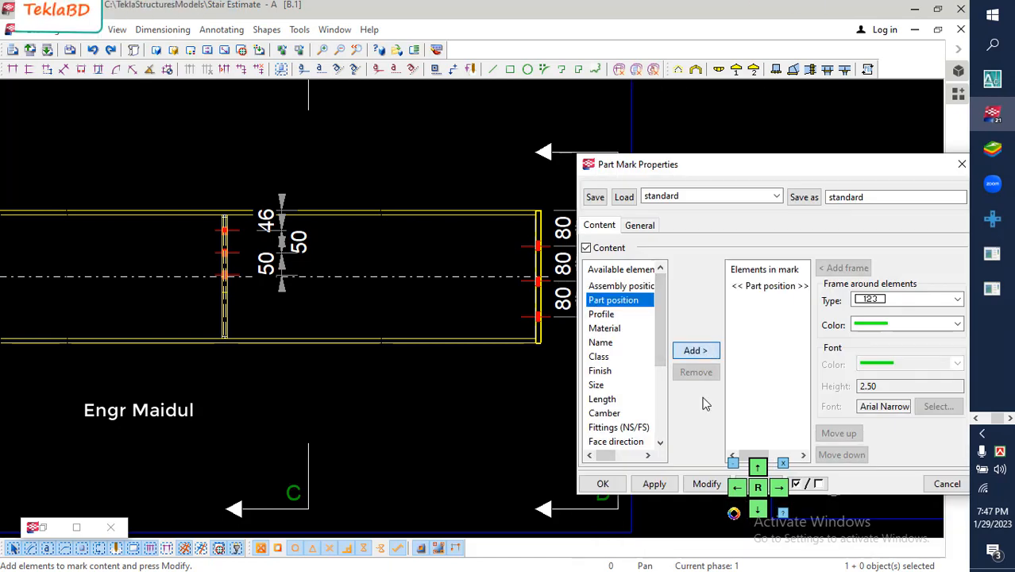
pyautogui.click(706, 483)
pyautogui.click(602, 483)
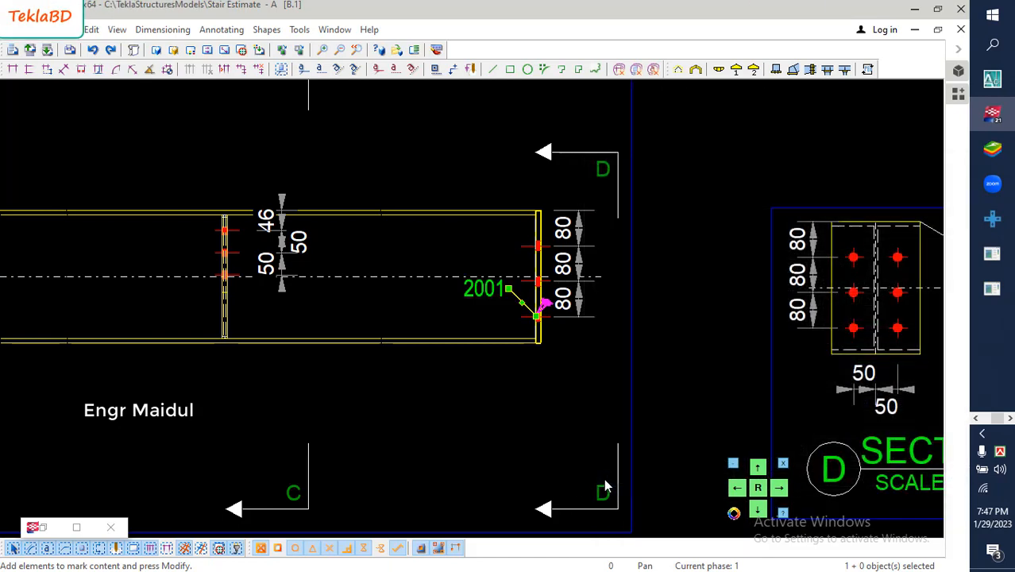
pyautogui.moveTo(490, 295); pyautogui.dragTo(604, 349)
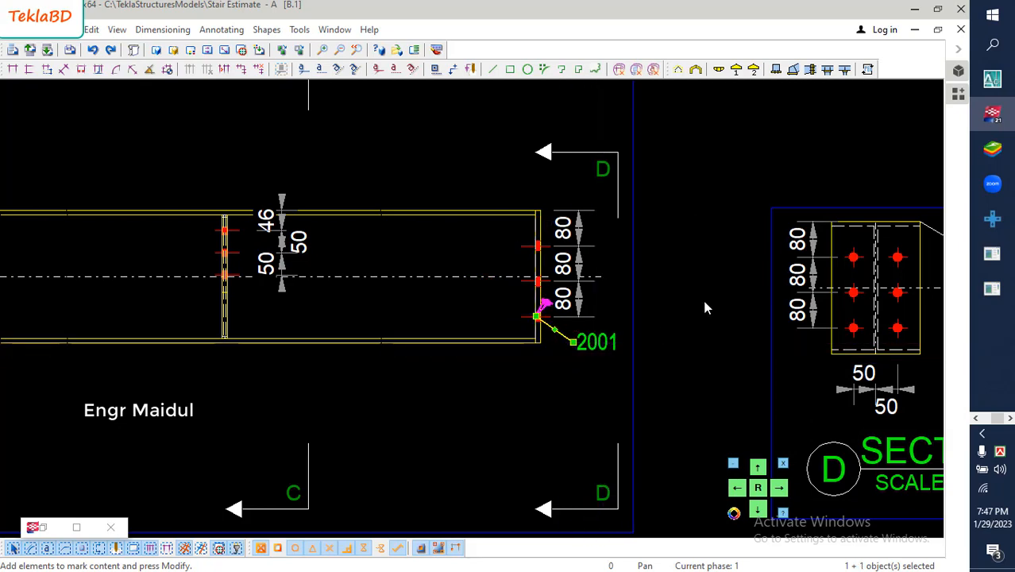
# - Compare the right end plate's part mark with section D and check the front view on the whole sheet
pyautogui.scroll(-2, 455, 336)
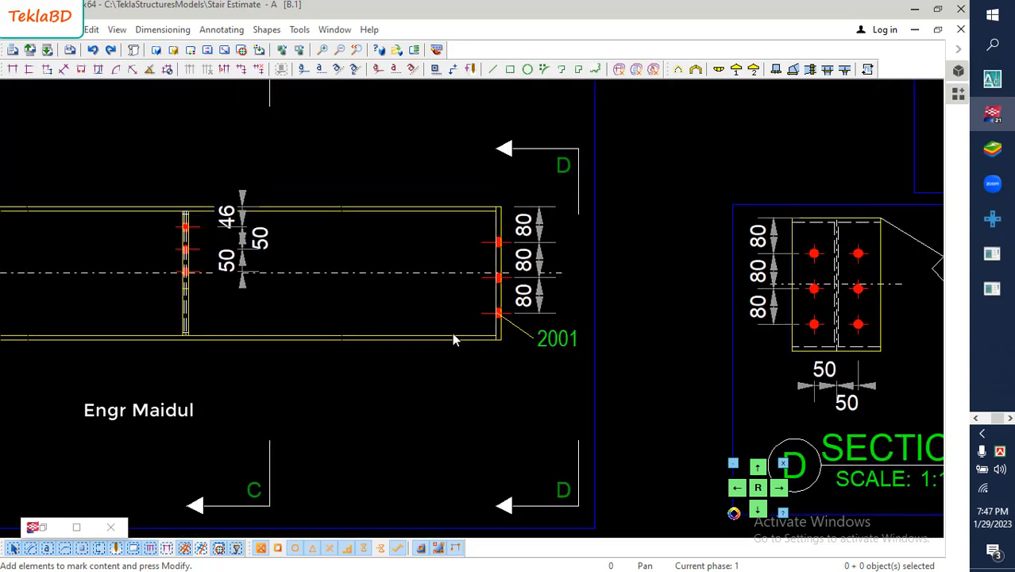
pyautogui.moveTo(758, 304); pyautogui.dragTo(724, 271, button='middle')
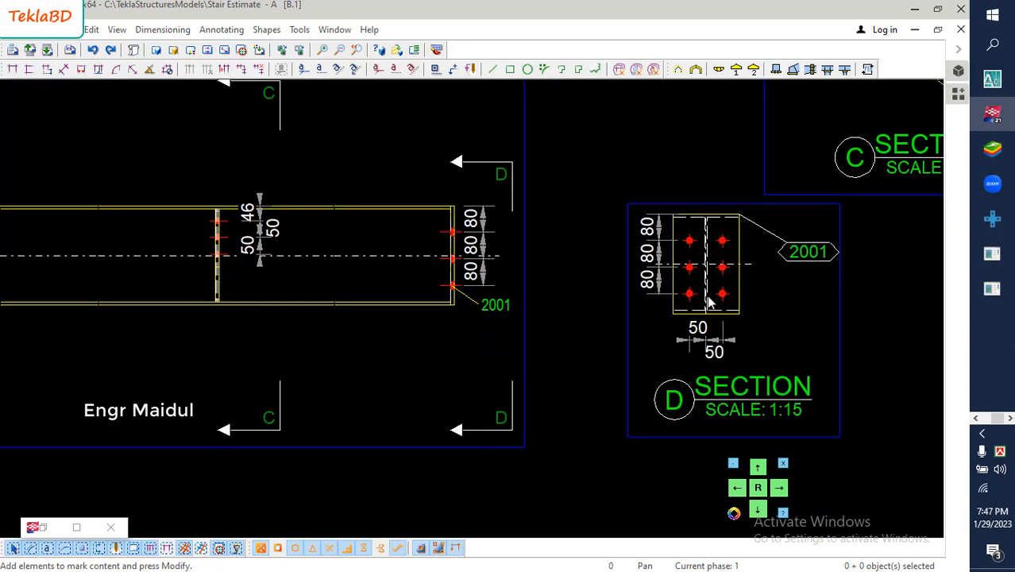
pyautogui.click(494, 306)
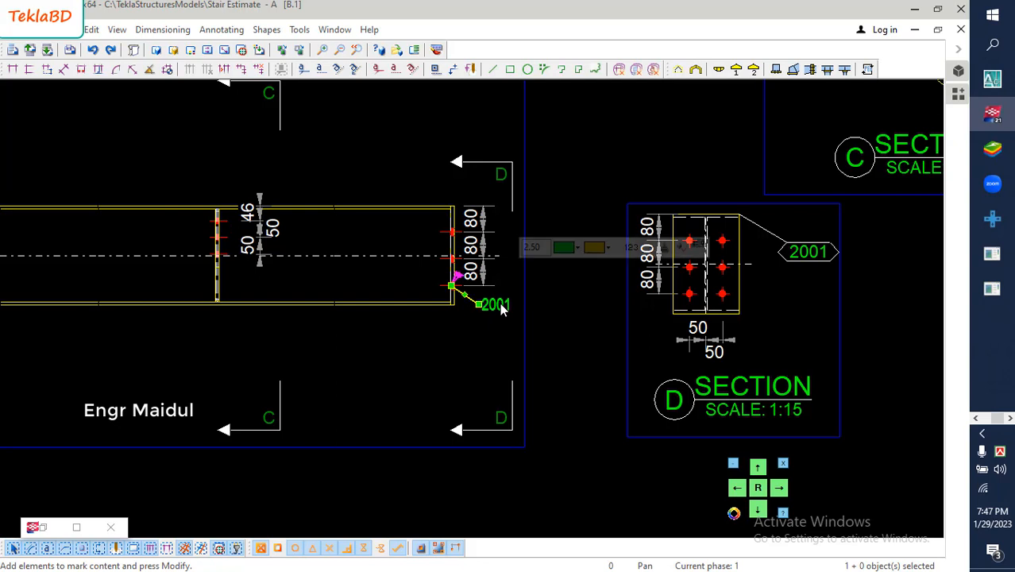
pyautogui.scroll(-5, 501, 309)
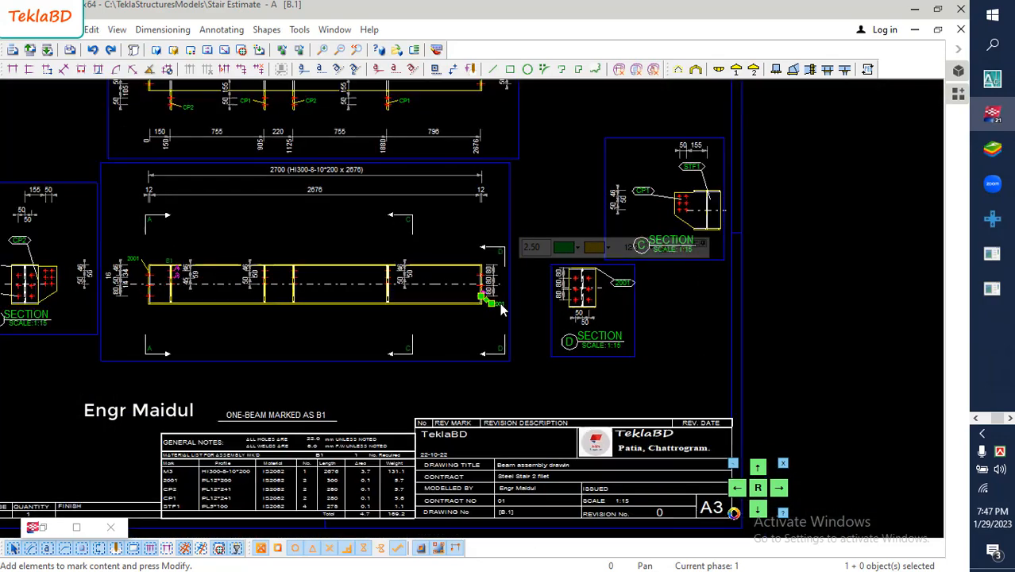
pyautogui.scroll(-1, 500, 306)
pyautogui.moveTo(436, 314); pyautogui.dragTo(538, 315, button='middle')
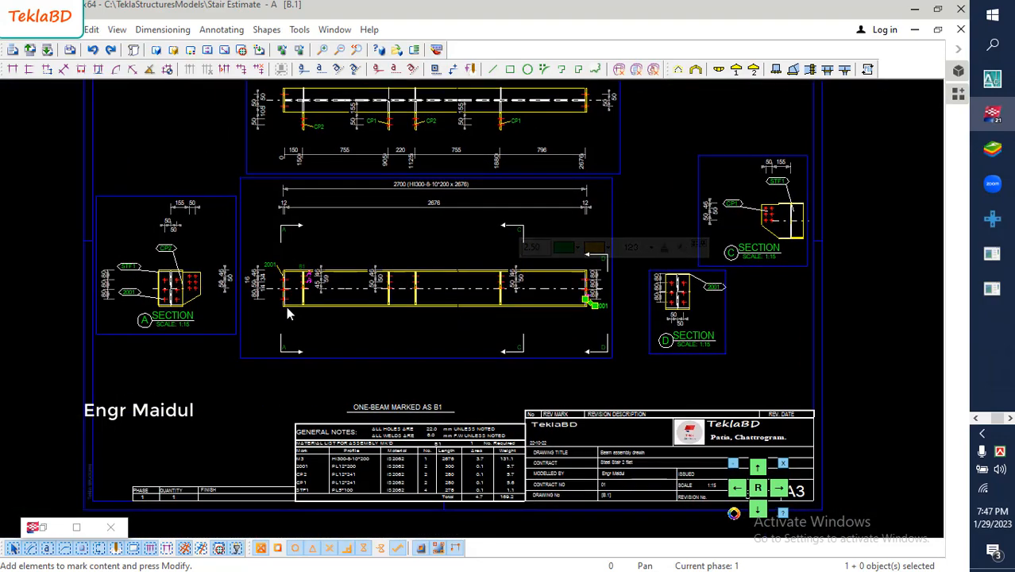
pyautogui.moveTo(286, 306); pyautogui.dragTo(309, 306, button='middle')
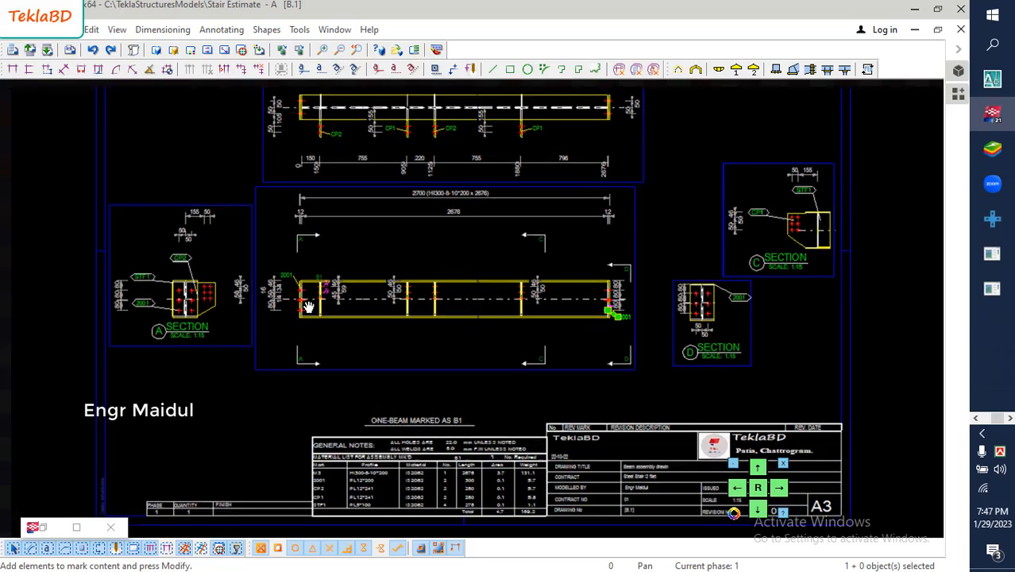
# - Delete the chained vertical bolt dimension outside the beam's left end plate in the front view
pyautogui.scroll(8, 302, 308)
pyautogui.click(209, 262)
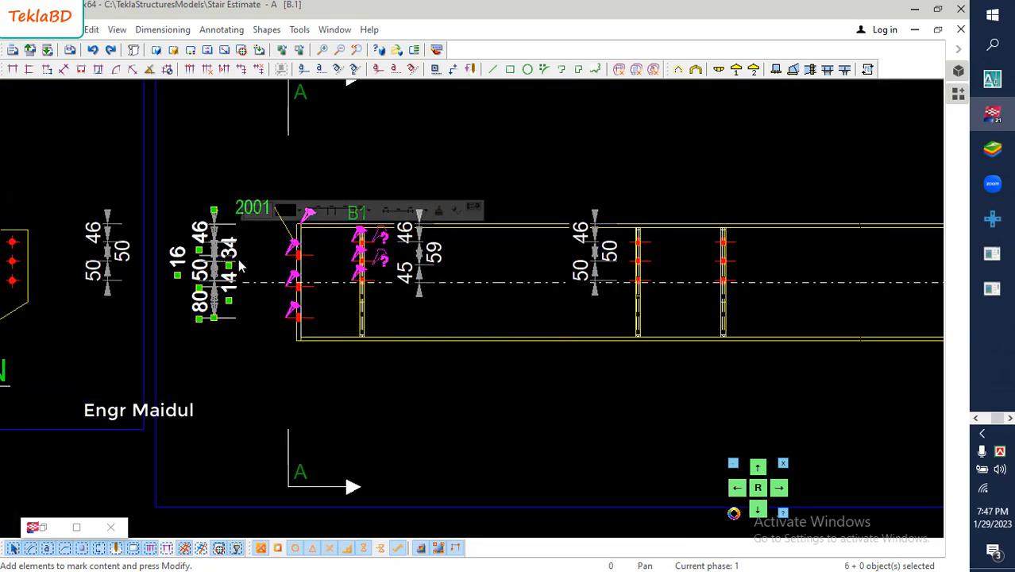
pyautogui.press('Delete')
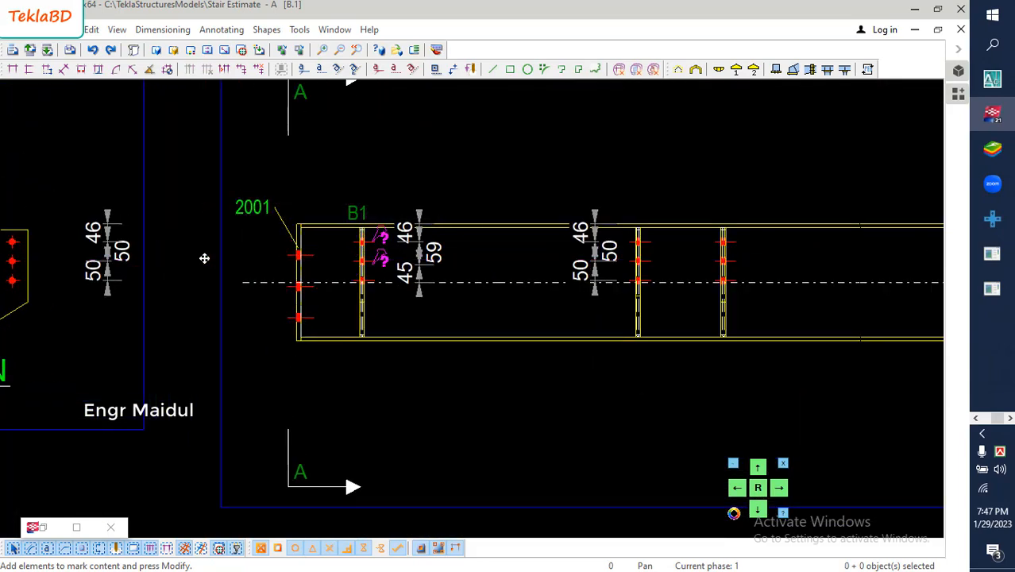
# - Examine the drawing views, especially the connection plate marks and bolt dimensions at the left end of the top view
pyautogui.scroll(-6, 279, 281)
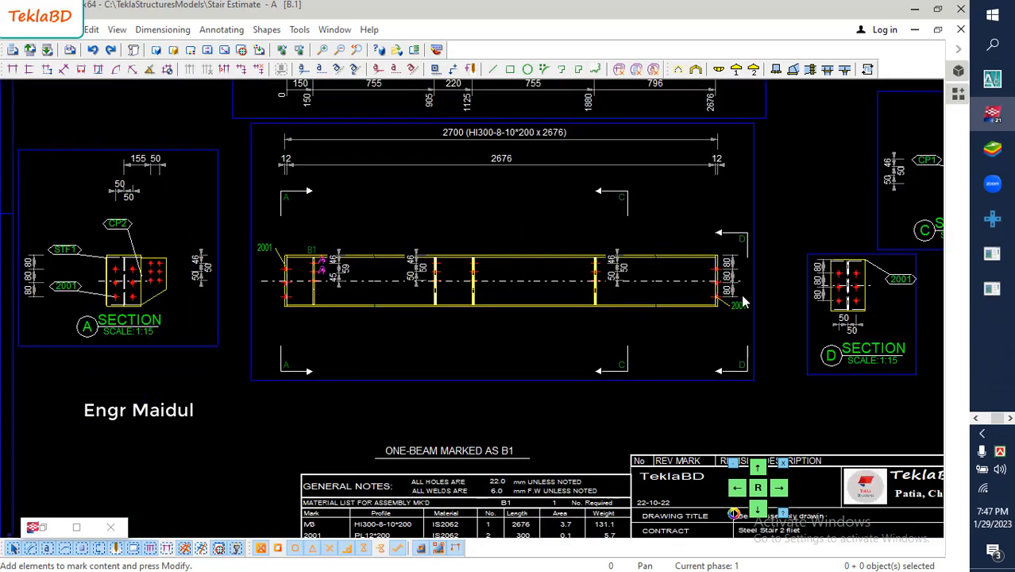
pyautogui.scroll(-1, 794, 292)
pyautogui.scroll(-2, 712, 358)
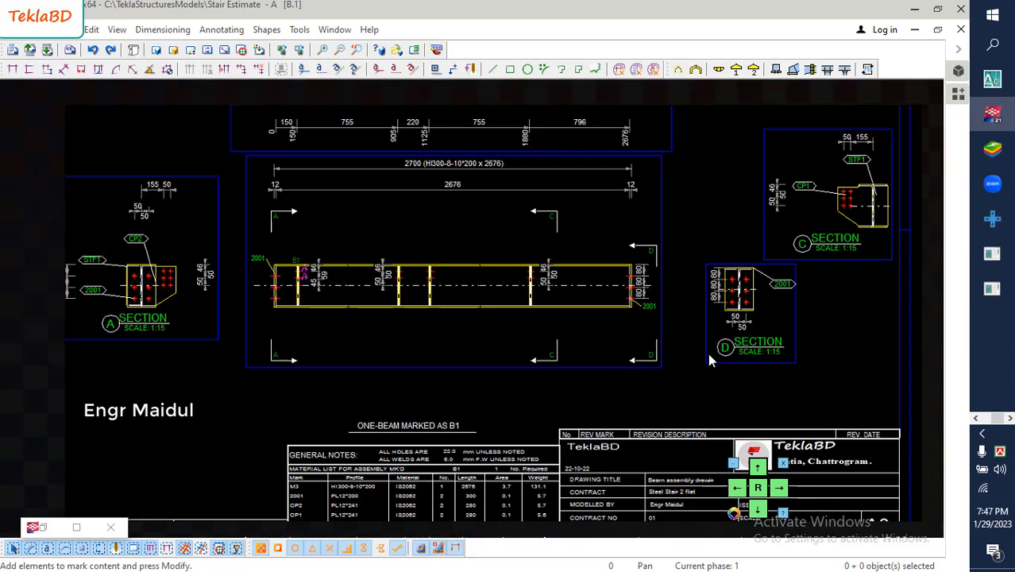
pyautogui.scroll(3, 547, 333)
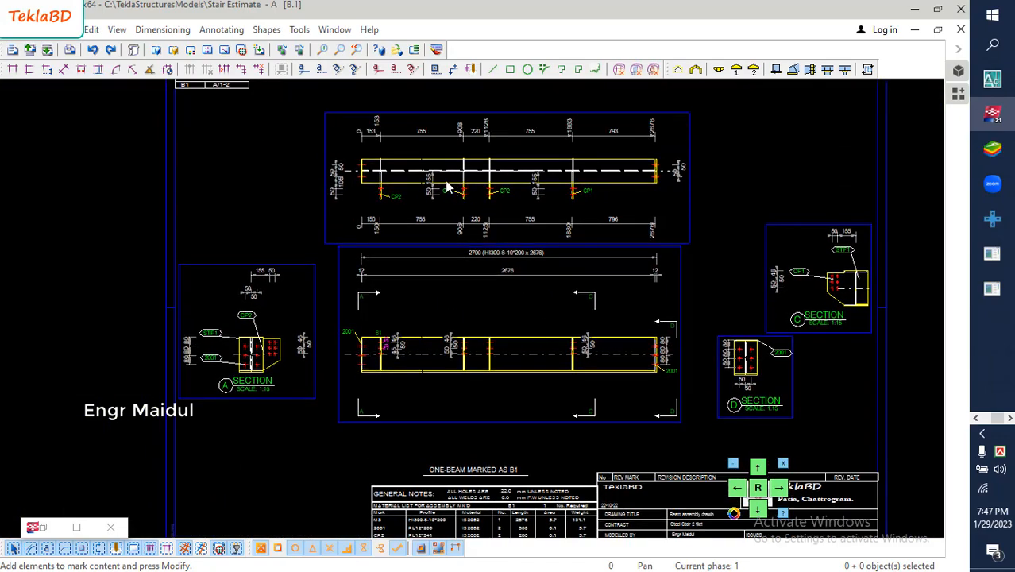
pyautogui.scroll(2, 448, 324)
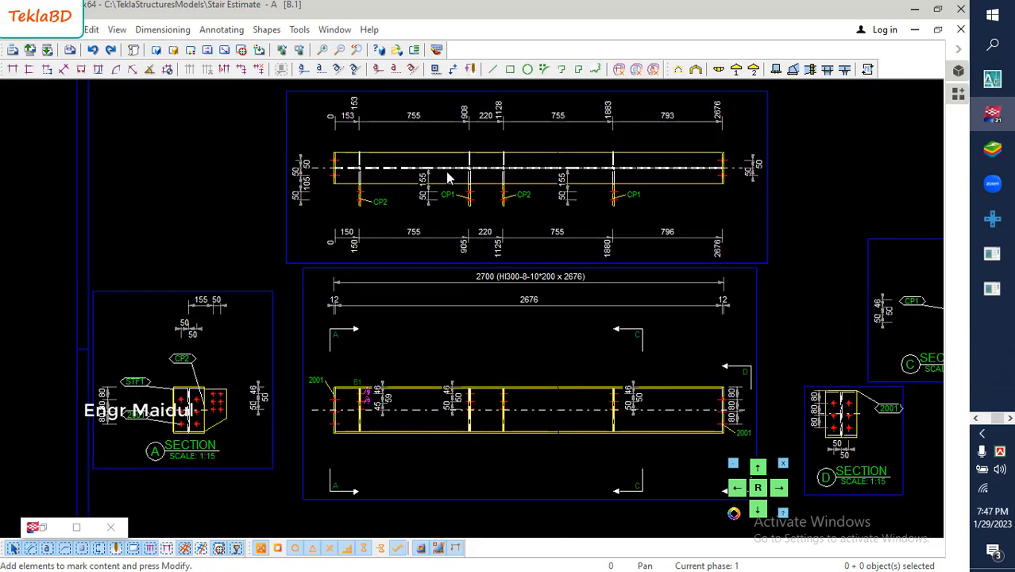
pyautogui.scroll(2, 468, 158)
pyautogui.scroll(2, 339, 251)
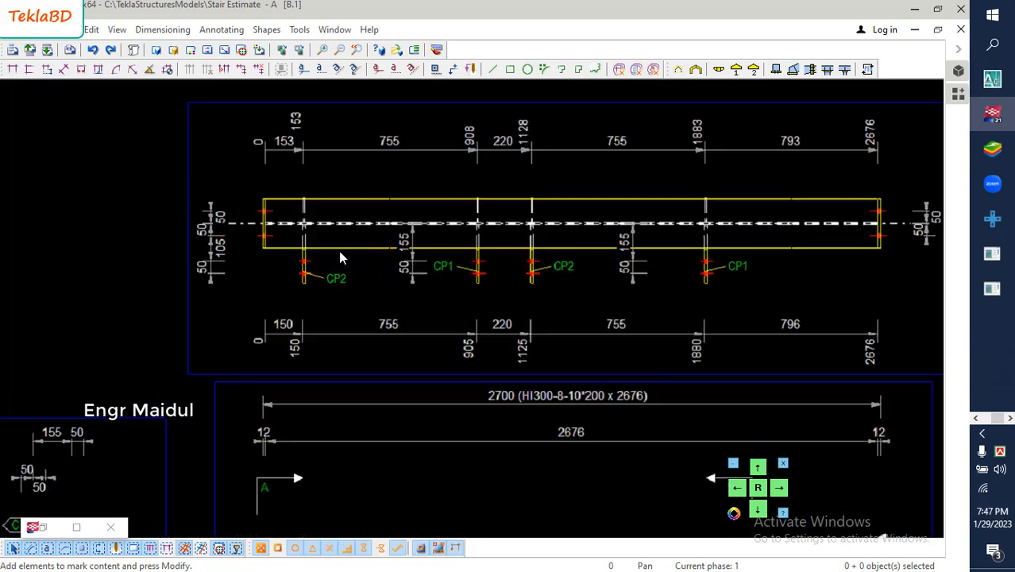
pyautogui.scroll(3, 298, 242)
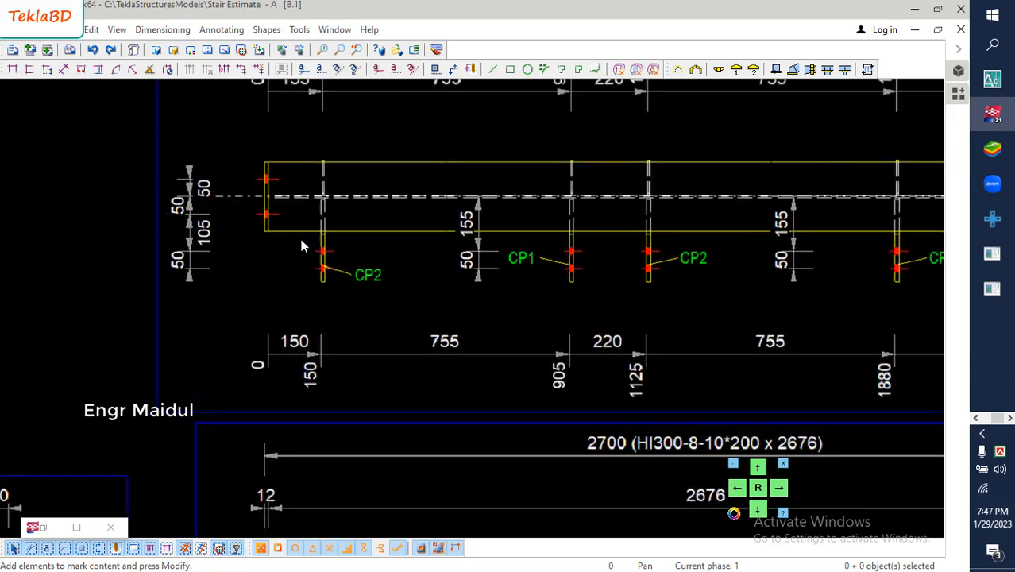
pyautogui.scroll(2, 317, 237)
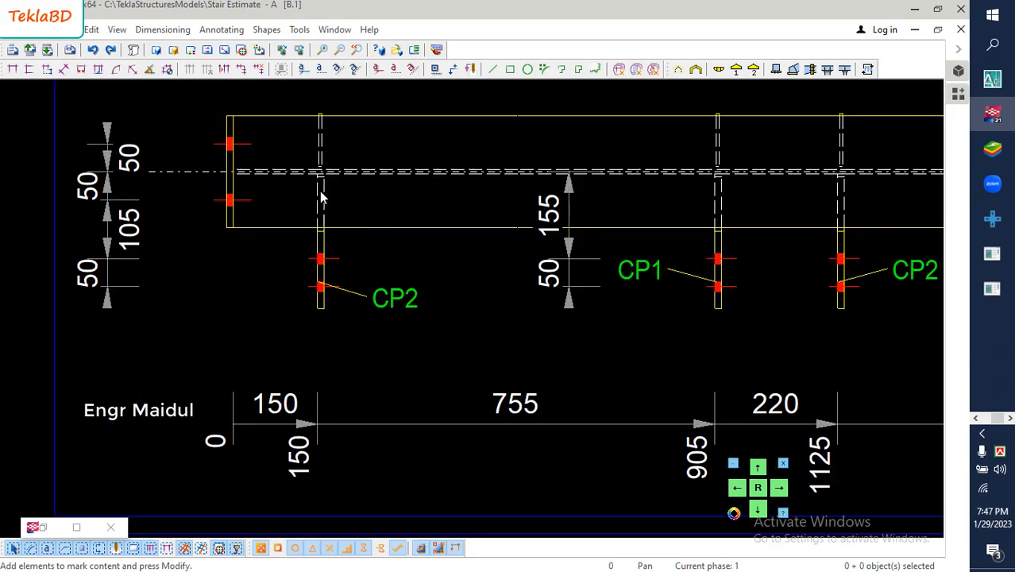
pyautogui.scroll(-5, 322, 254)
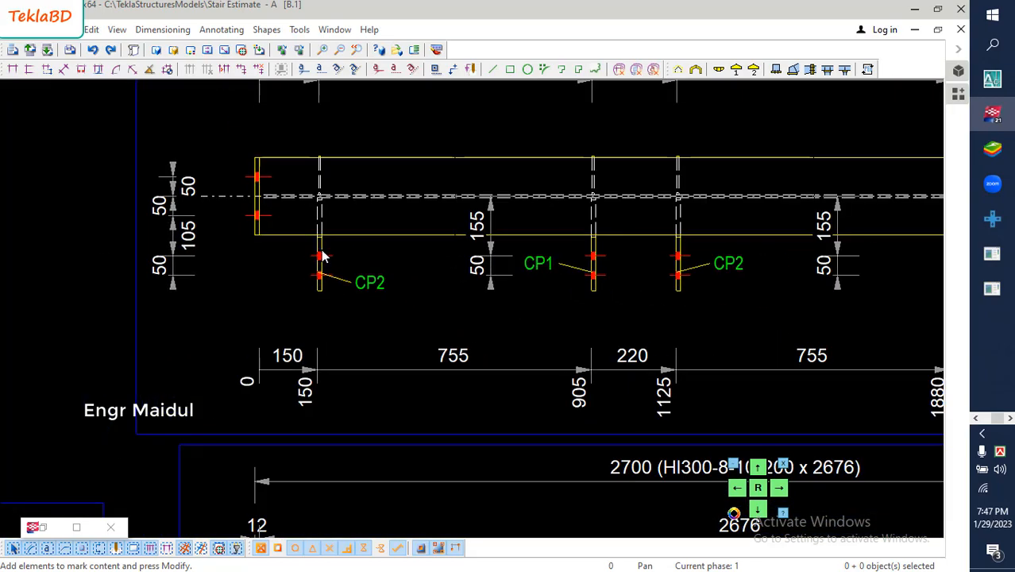
# - Move the upper horizontal dimension chain in the top view closer to the beam
pyautogui.scroll(2, 396, 256)
pyautogui.scroll(2, 397, 256)
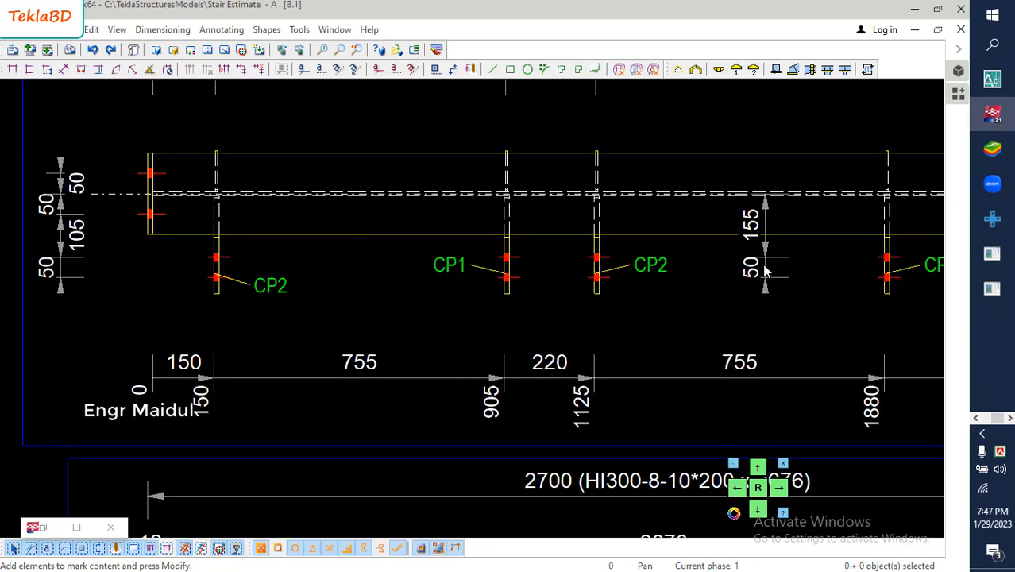
pyautogui.scroll(-4, 666, 324)
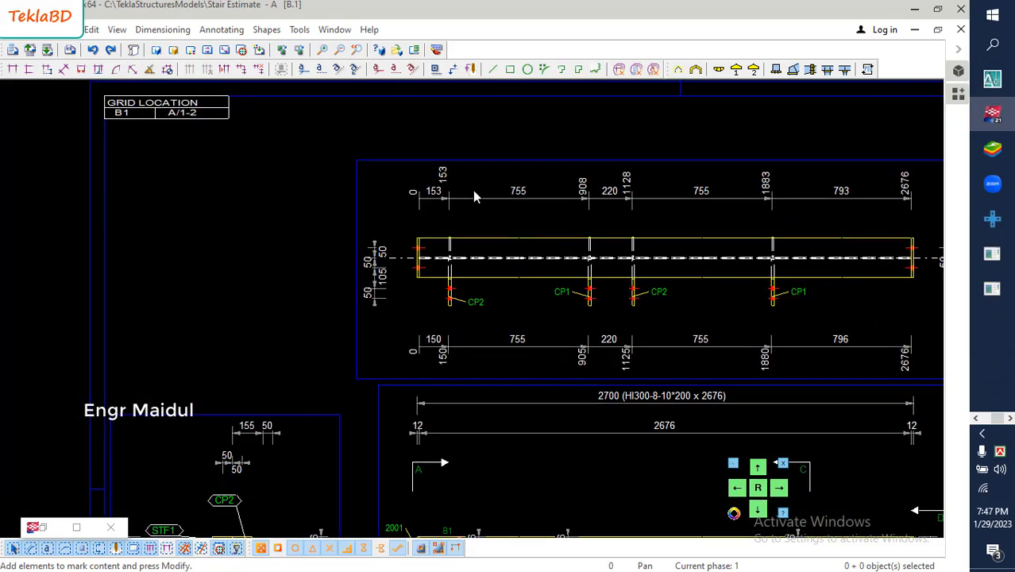
pyautogui.click(474, 196)
pyautogui.moveTo(482, 198); pyautogui.dragTo(483, 220)
# - Add a Part position mark to the leftmost stiffener in the top view and place it between the 153 and 755 dimensions
pyautogui.scroll(2, 480, 227)
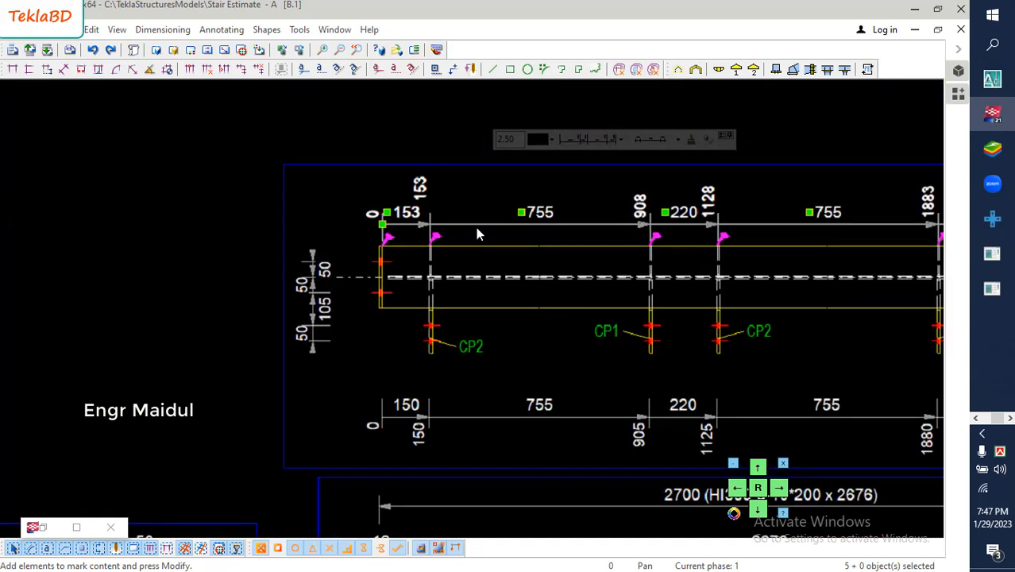
pyautogui.scroll(2, 475, 230)
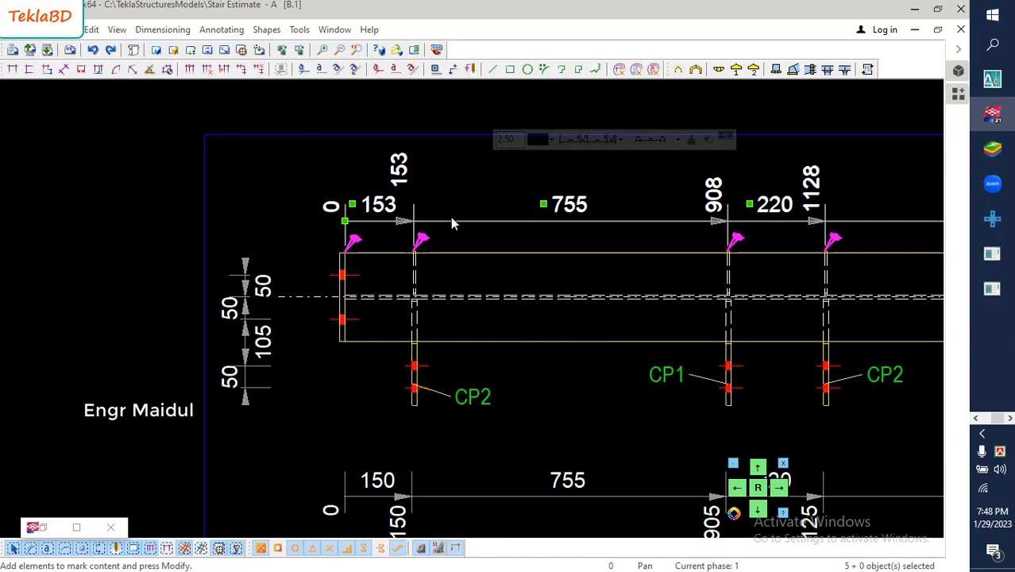
pyautogui.click(437, 281)
pyautogui.rightClick(457, 269)
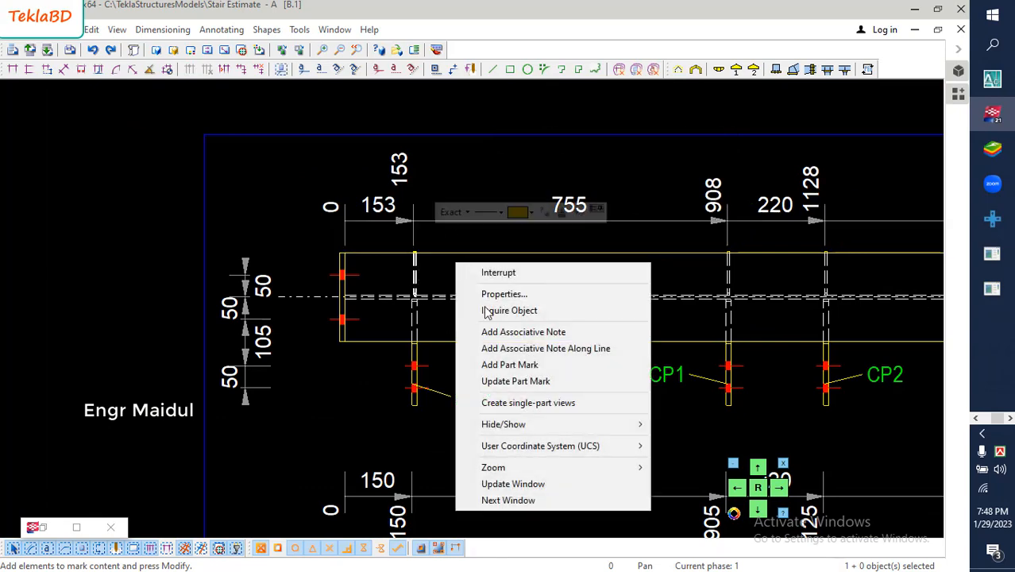
pyautogui.click(501, 364)
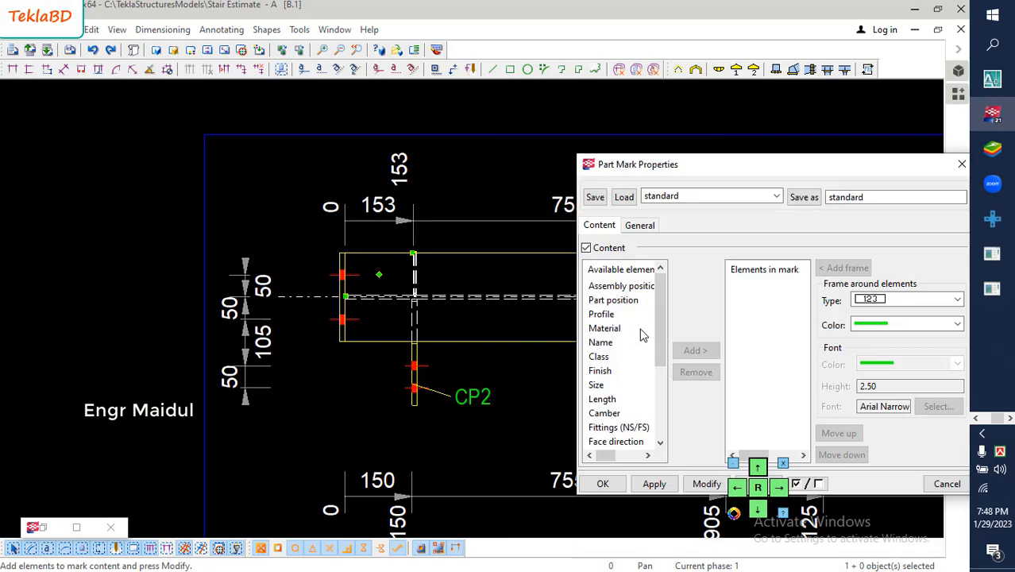
pyautogui.click(613, 300)
pyautogui.click(695, 350)
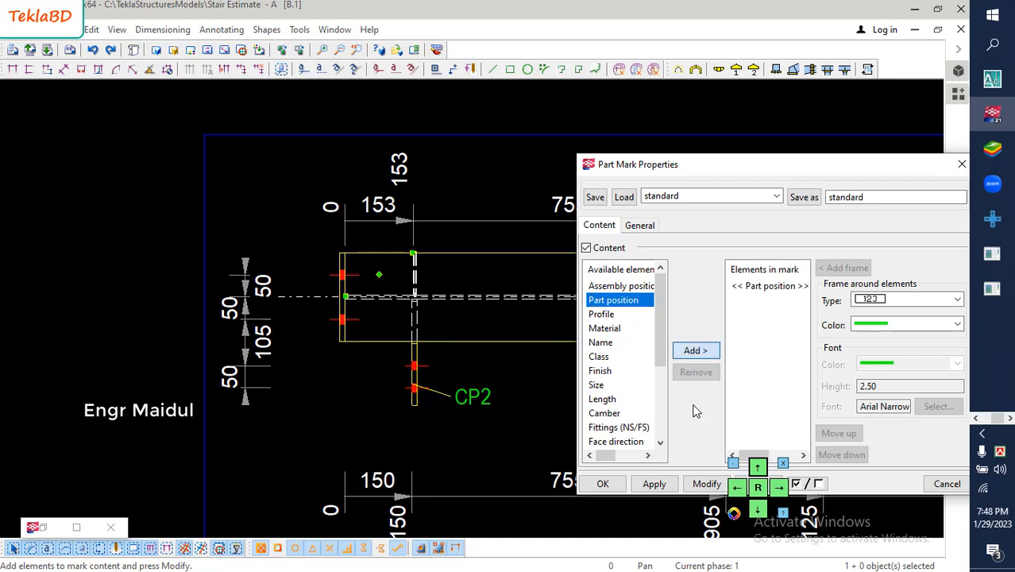
pyautogui.click(695, 488)
pyautogui.click(603, 484)
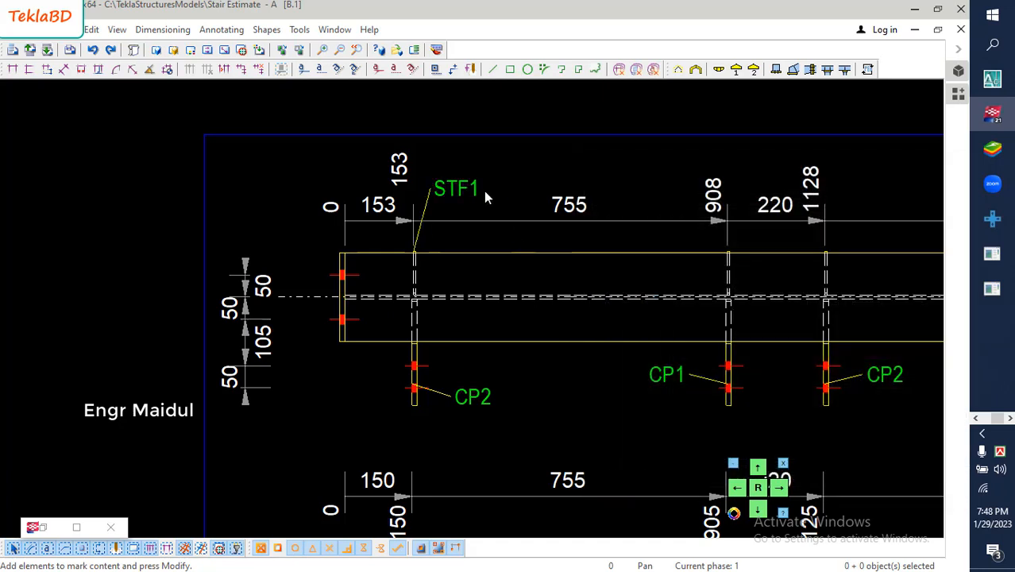
pyautogui.moveTo(458, 193); pyautogui.dragTo(485, 200)
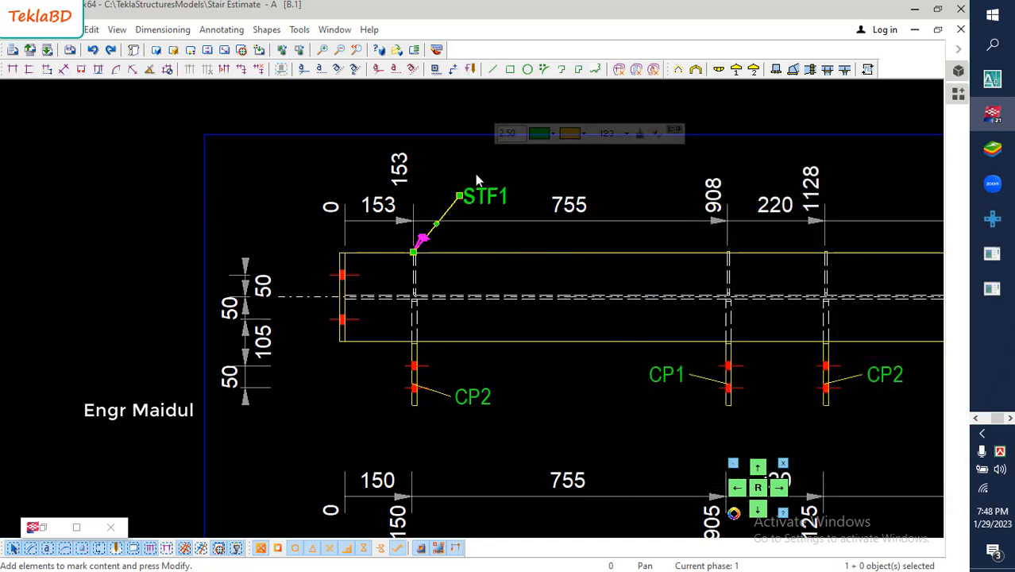
pyautogui.click(470, 181)
# - Create single-part views of connection plate CP1 from section C
pyautogui.scroll(-5, 479, 257)
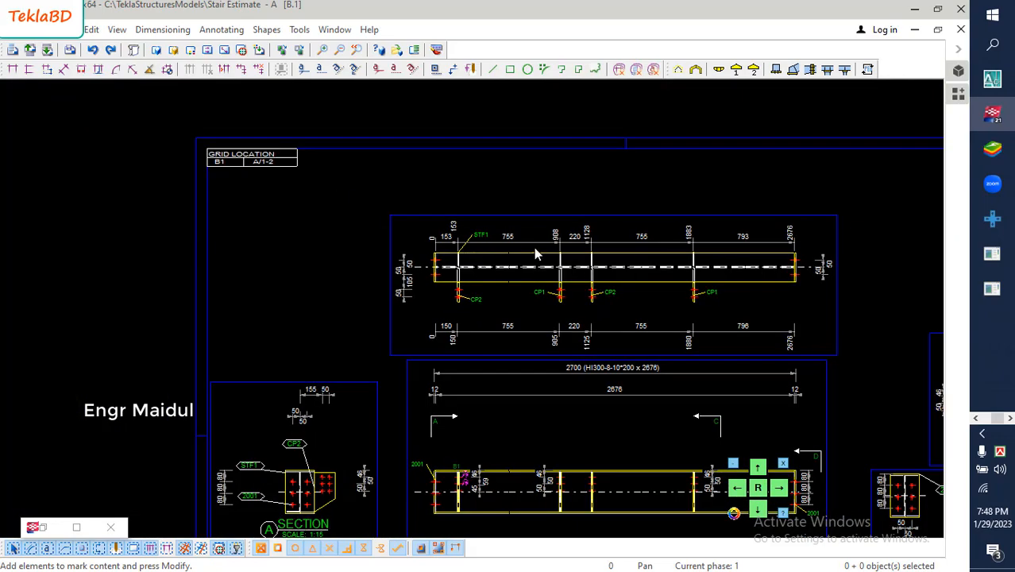
pyautogui.scroll(-1, 528, 248)
pyautogui.scroll(-1, 510, 235)
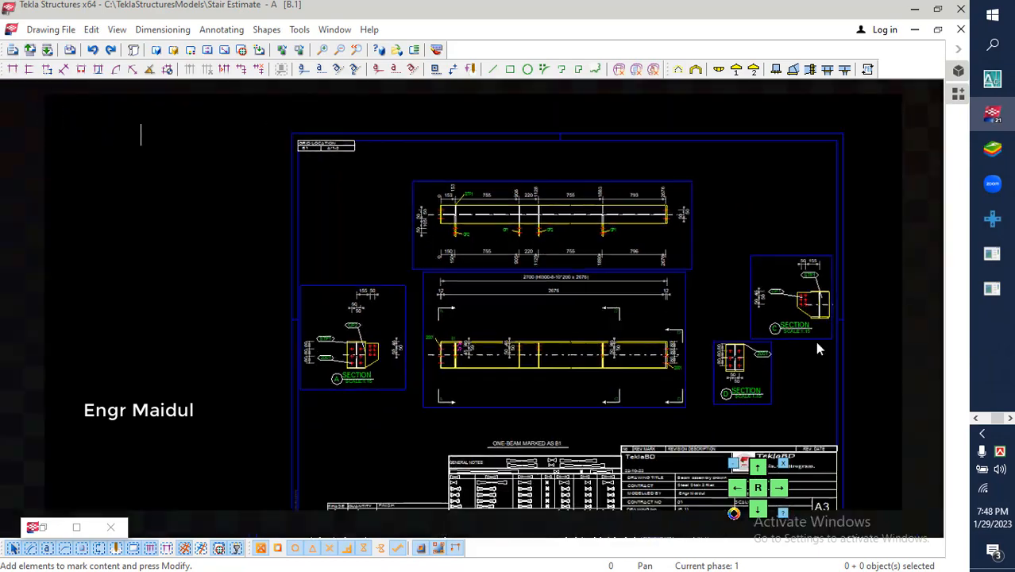
pyautogui.scroll(3, 719, 287)
pyautogui.scroll(3, 728, 292)
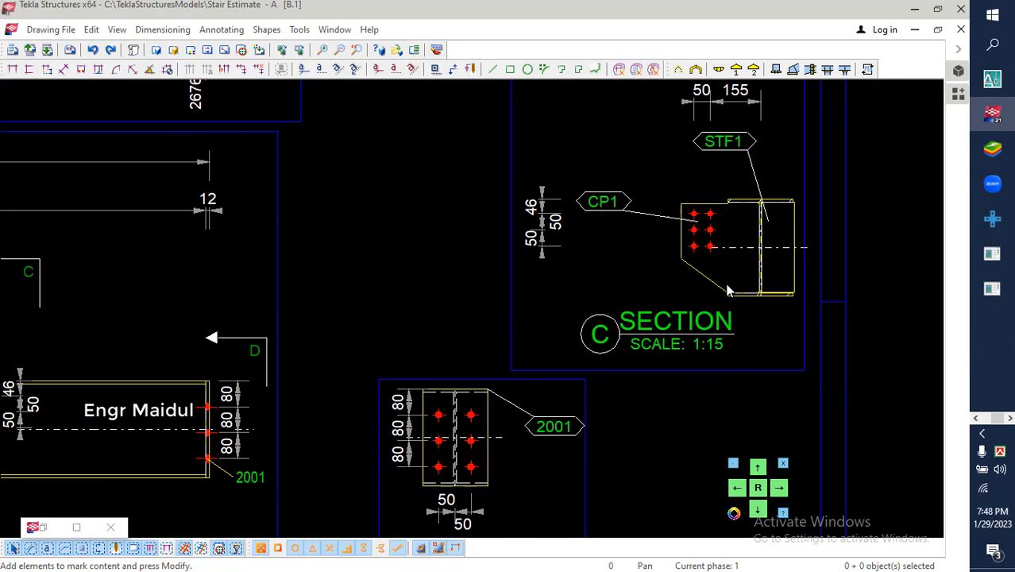
pyautogui.scroll(-1, 599, 311)
pyautogui.click(673, 286)
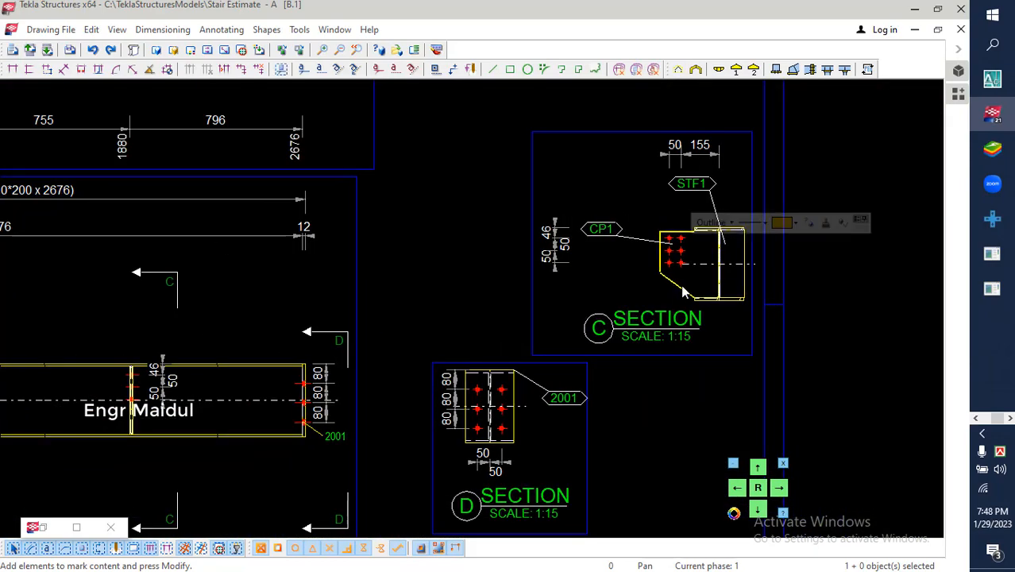
pyautogui.scroll(4, 675, 290)
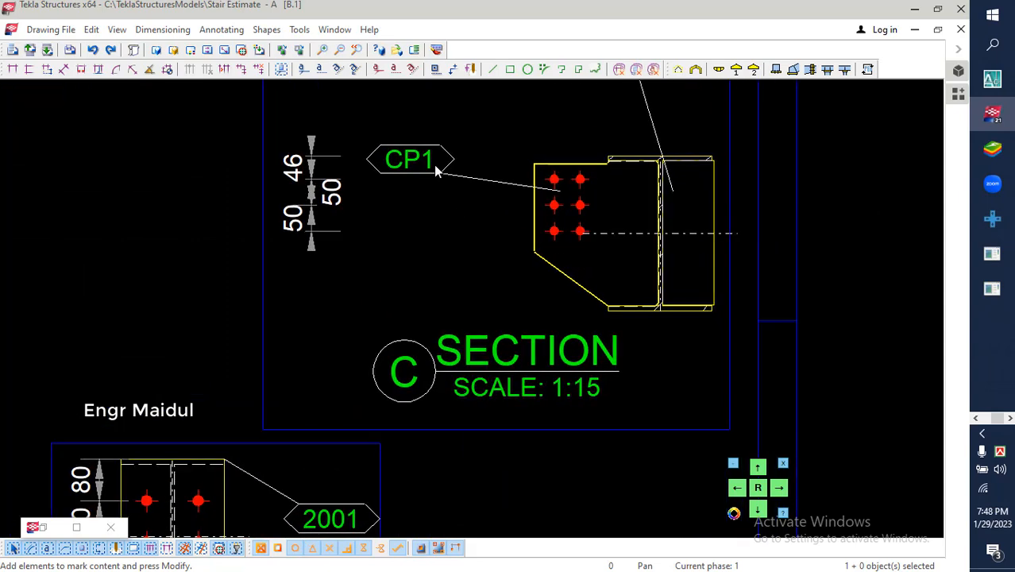
pyautogui.rightClick(451, 243)
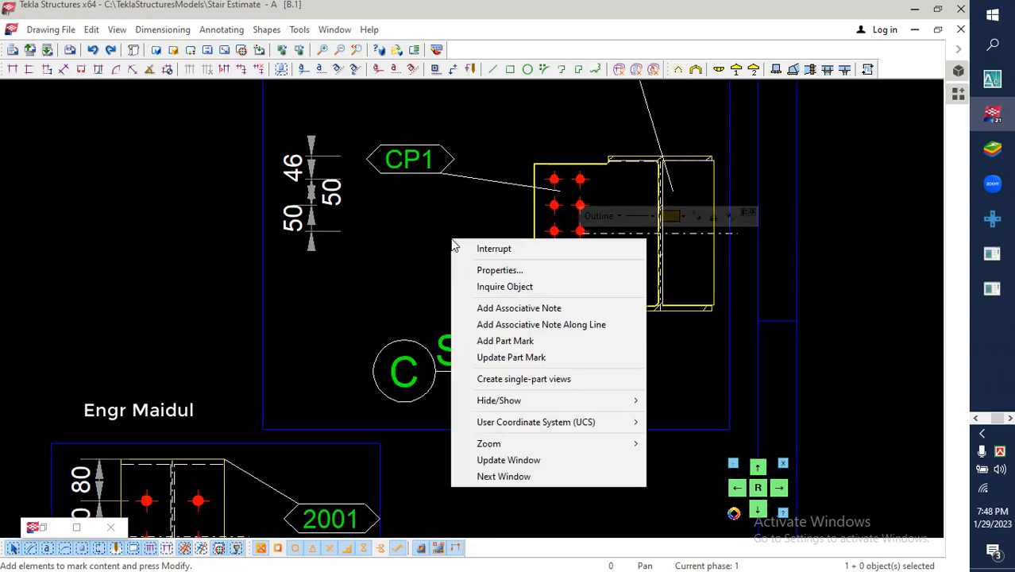
pyautogui.click(531, 380)
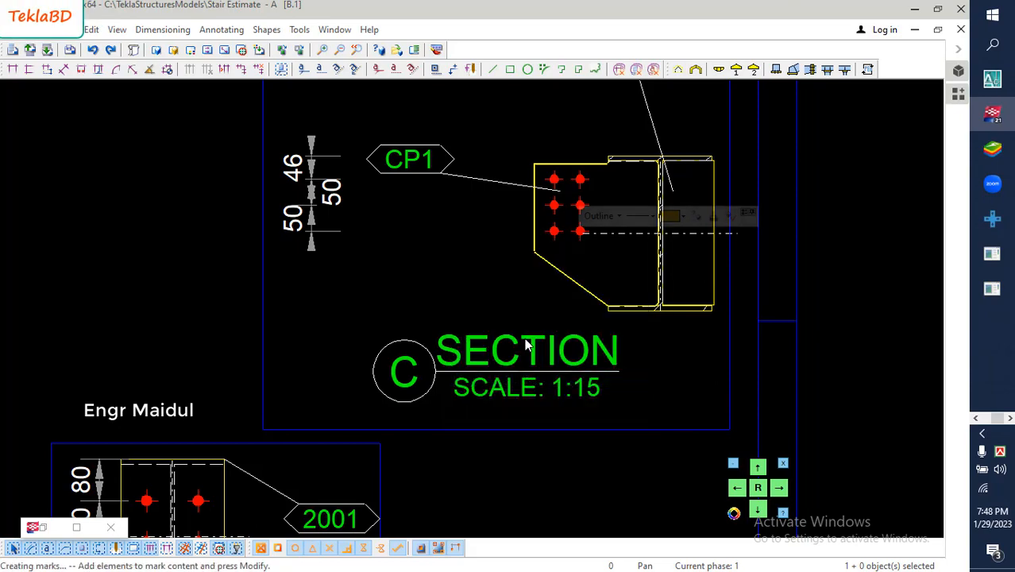
# - Move the new single-part views of the connection plate to the empty area right of the drawing sheet
pyautogui.scroll(-10, 530, 274)
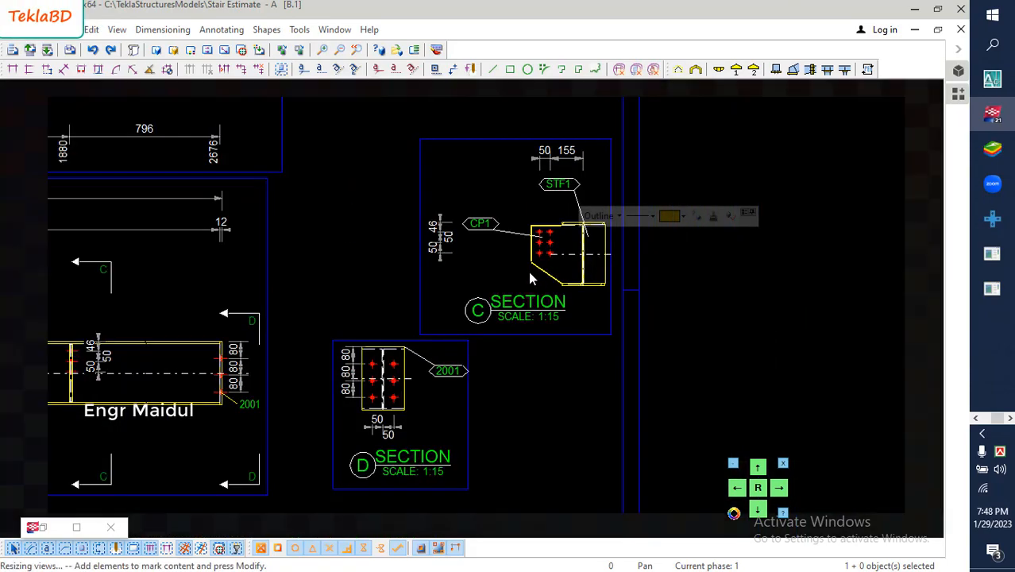
pyautogui.scroll(-1, 528, 282)
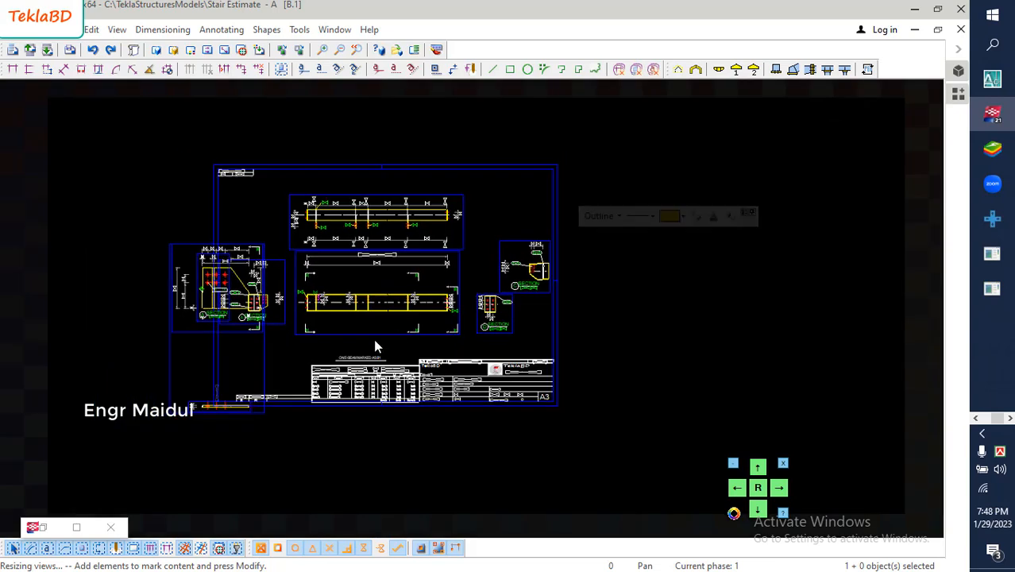
pyautogui.moveTo(173, 357)
pyautogui.mouseDown()
pyautogui.moveTo(577, 349)
pyautogui.moveTo(620, 320)
pyautogui.mouseUp()
# - Delete the edge view and section A from the connection plate's single-part views, keeping only its front view
pyautogui.scroll(4, 608, 305)
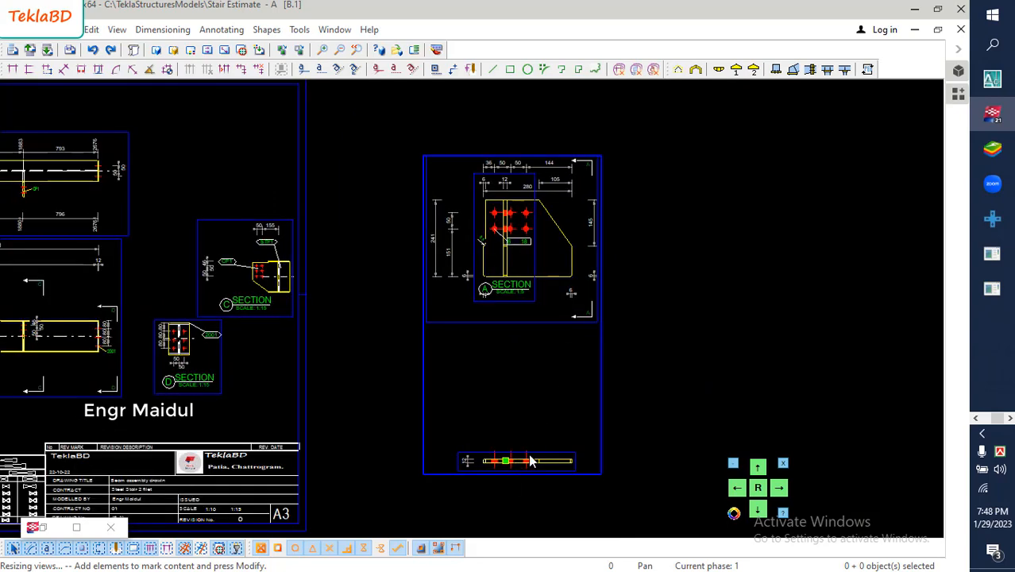
pyautogui.click(537, 458)
pyautogui.click(538, 441)
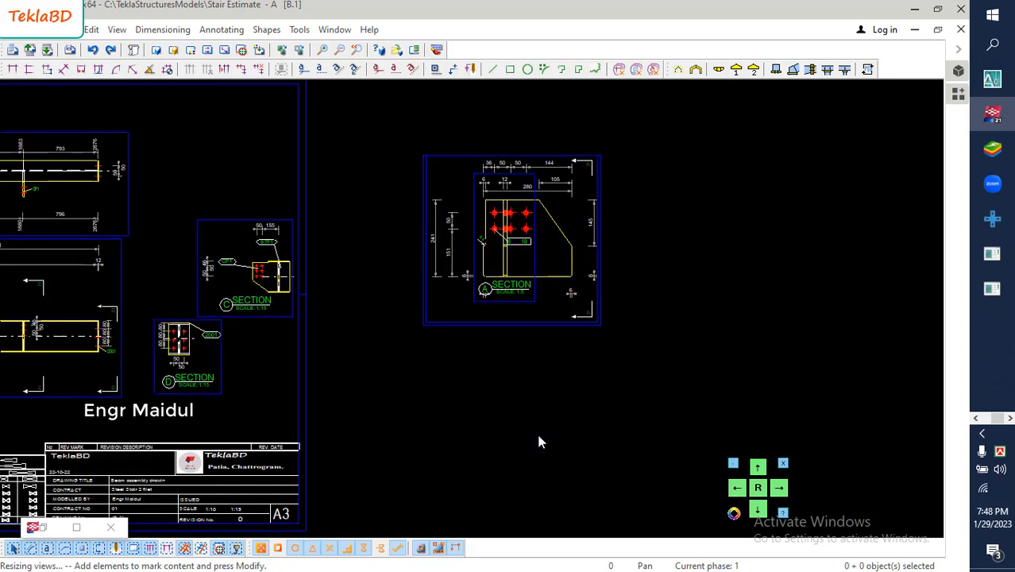
pyautogui.scroll(4, 540, 281)
pyautogui.moveTo(539, 213); pyautogui.dragTo(542, 257, button='middle')
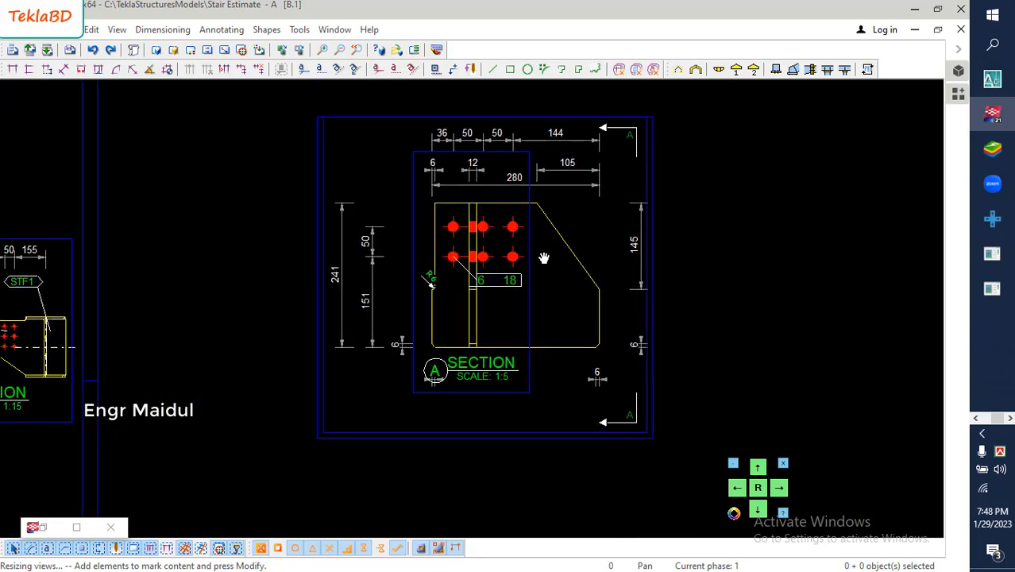
pyautogui.click(478, 317)
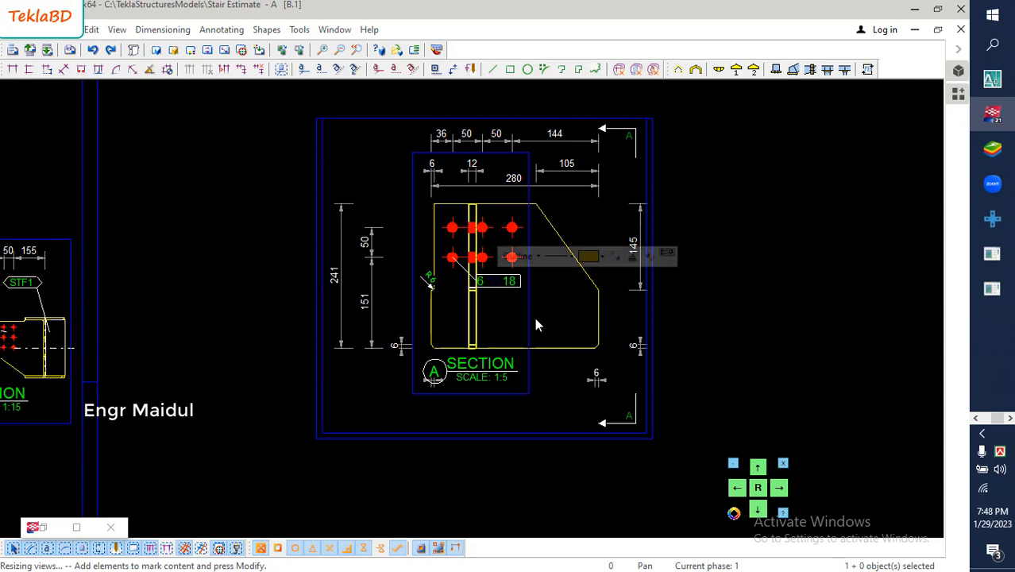
pyautogui.press('Delete')
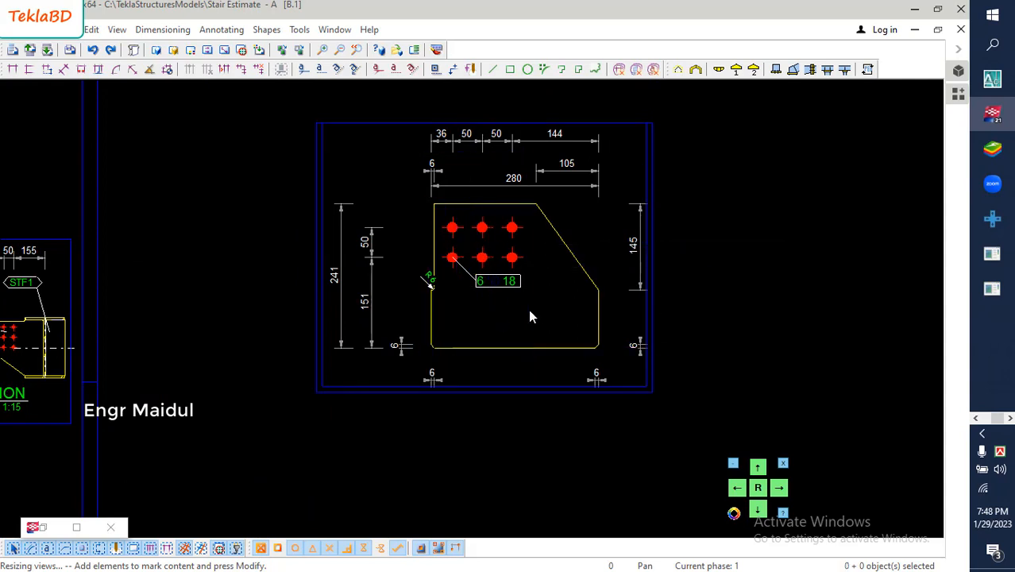
# - Move the bolt mark in the connection plate's single-part view lower, further below the bolt holes
pyautogui.scroll(2, 510, 286)
pyautogui.click(500, 284)
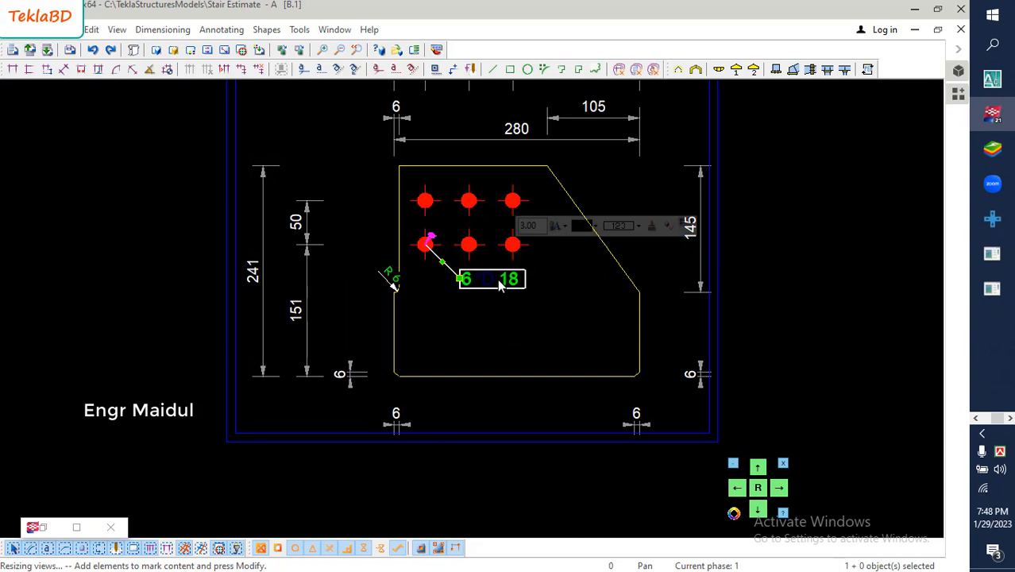
pyautogui.moveTo(500, 285); pyautogui.dragTo(468, 315)
# - Set the font colour of the bolt mark's *D text element to red and apply it to the mark
pyautogui.scroll(2, 468, 315)
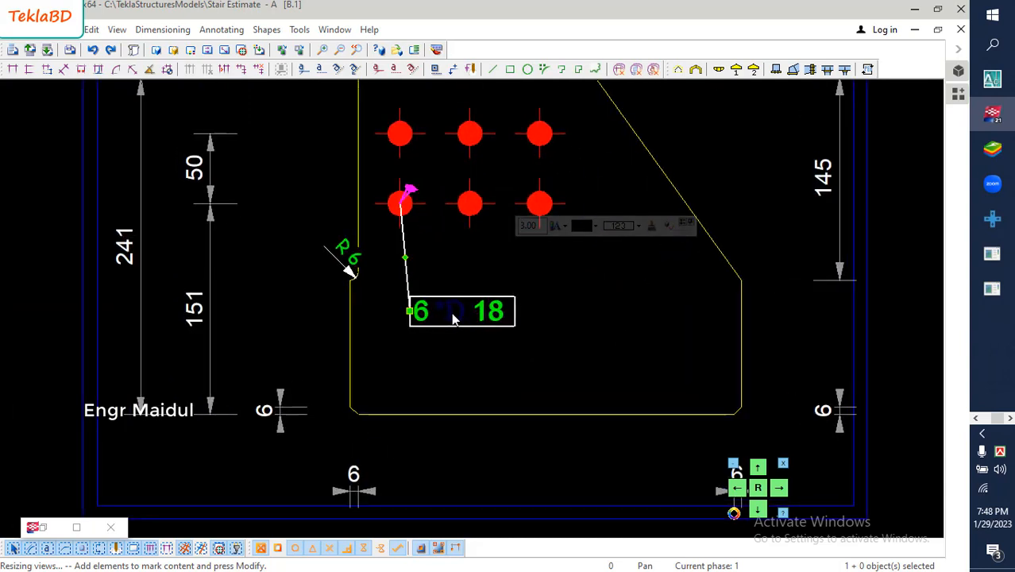
pyautogui.doubleClick(458, 317)
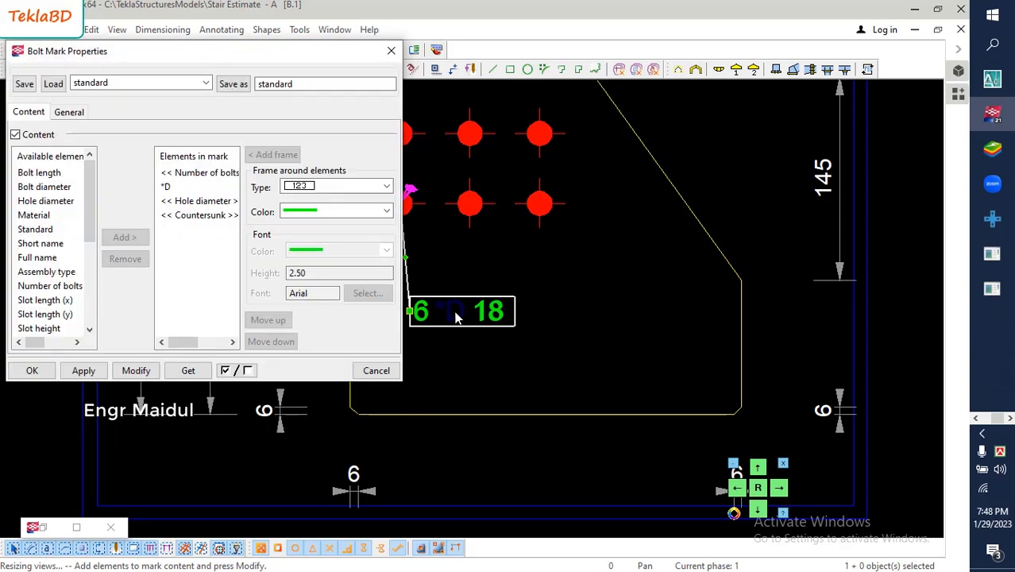
pyautogui.click(167, 188)
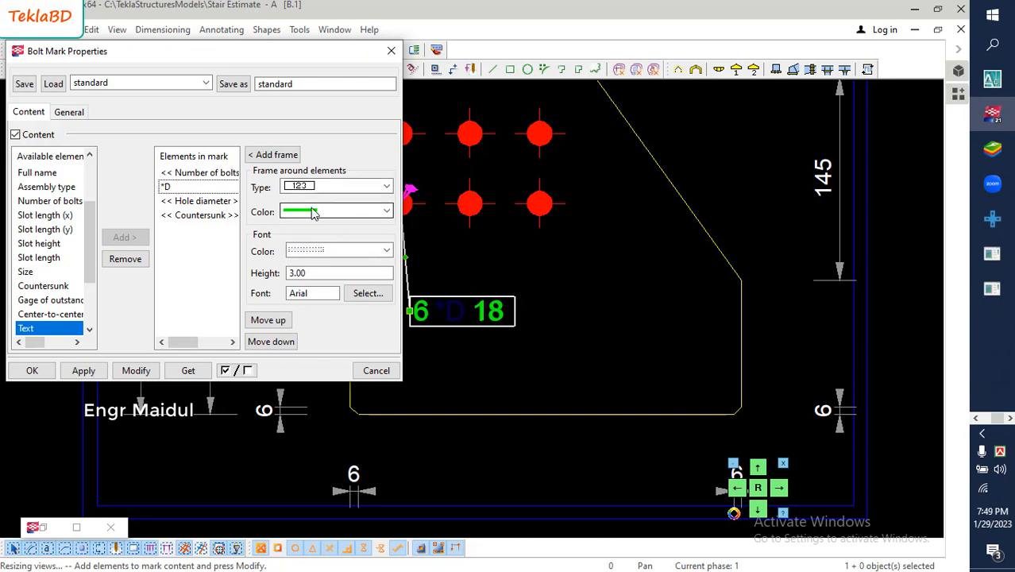
pyautogui.click(205, 175)
pyautogui.doubleClick(199, 189)
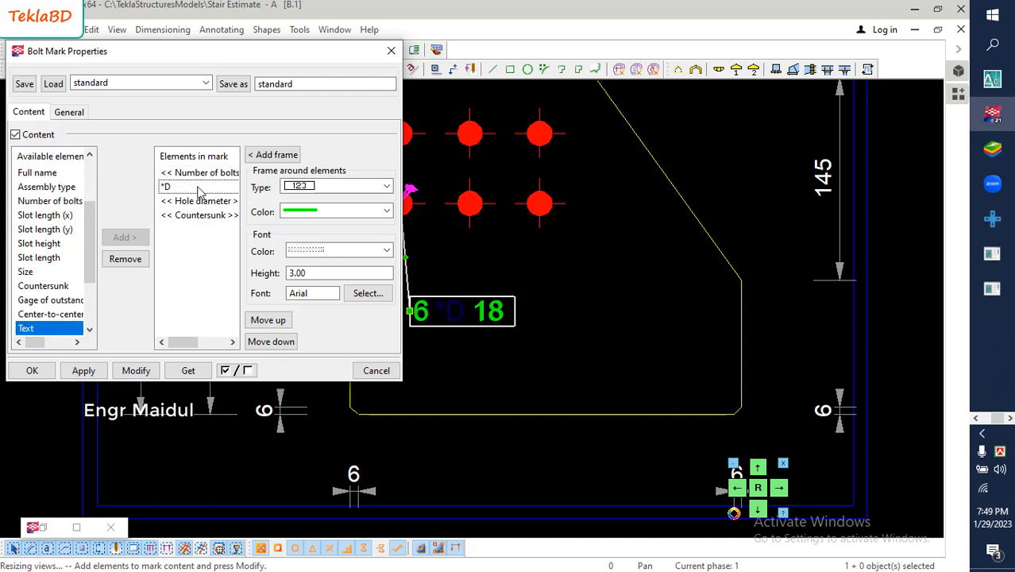
pyautogui.click(195, 119)
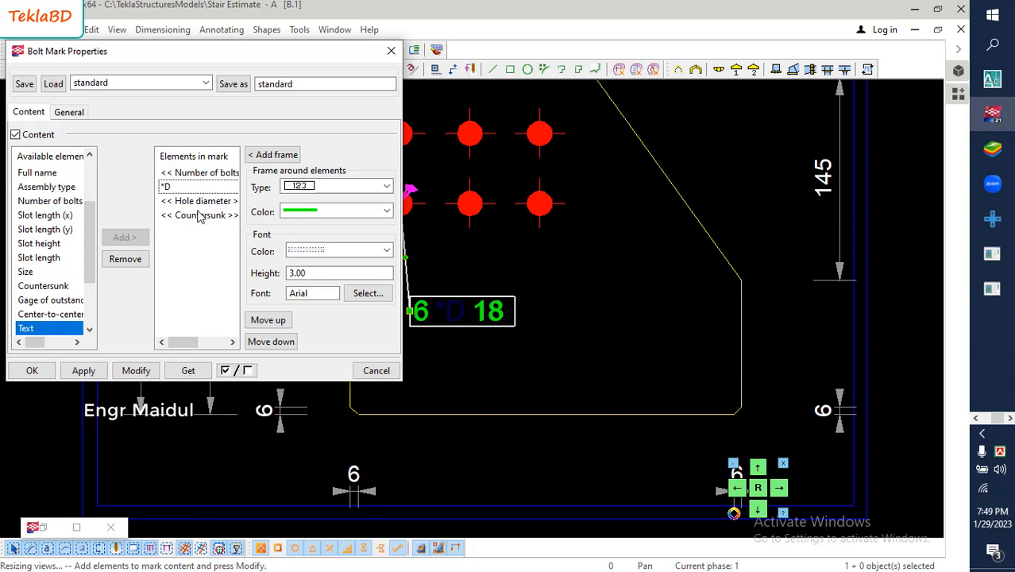
pyautogui.click(318, 250)
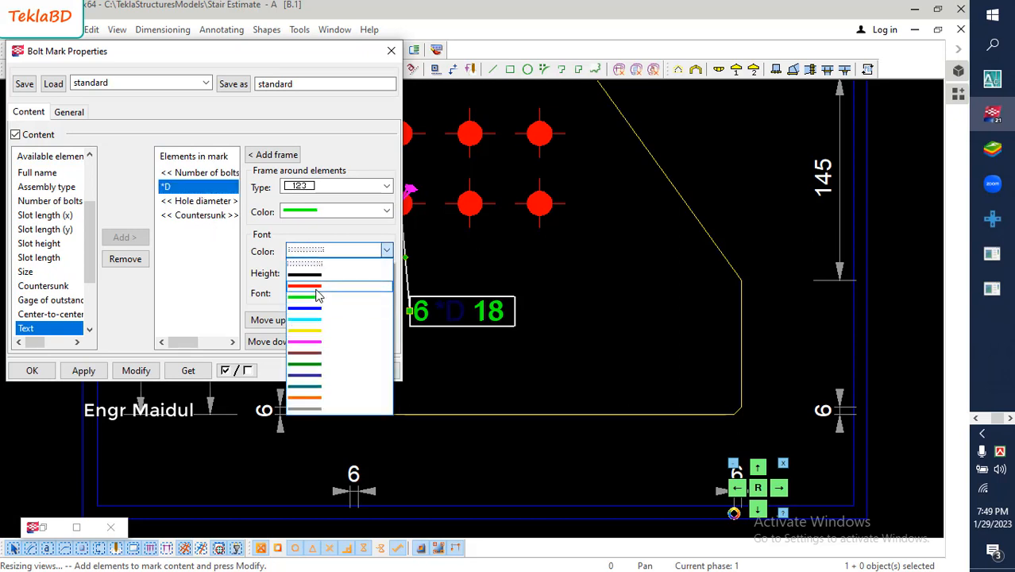
pyautogui.click(314, 288)
pyautogui.click(131, 370)
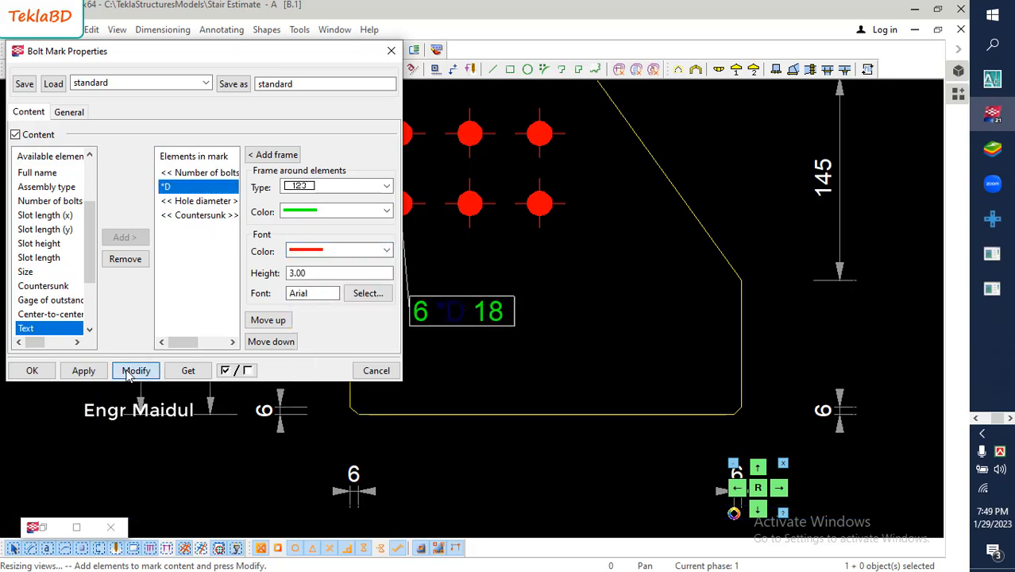
pyautogui.click(32, 370)
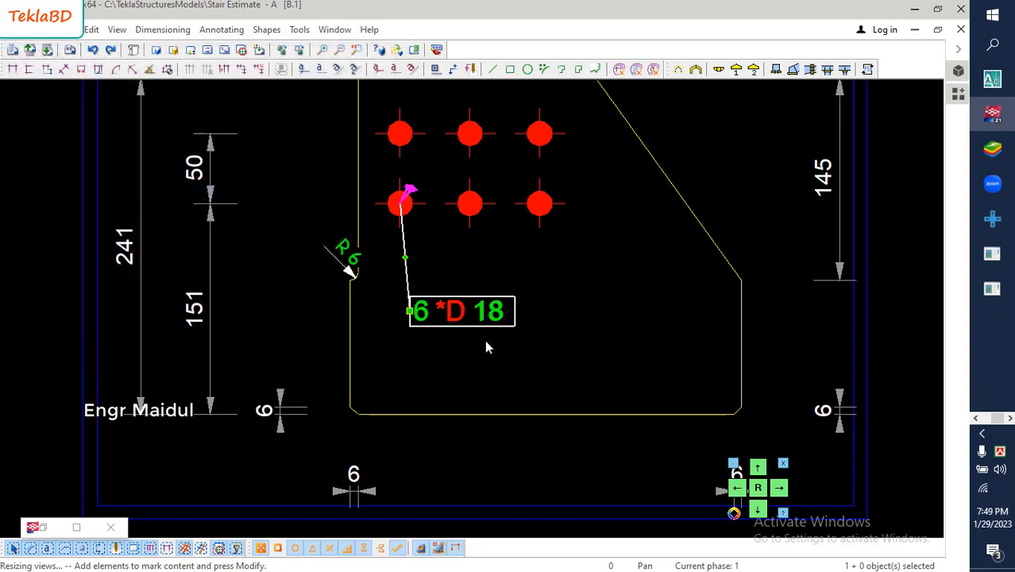
# - Delete the radius dimension at the notch on the connection plate's left edge
pyautogui.scroll(-1, 489, 341)
pyautogui.scroll(-3, 547, 298)
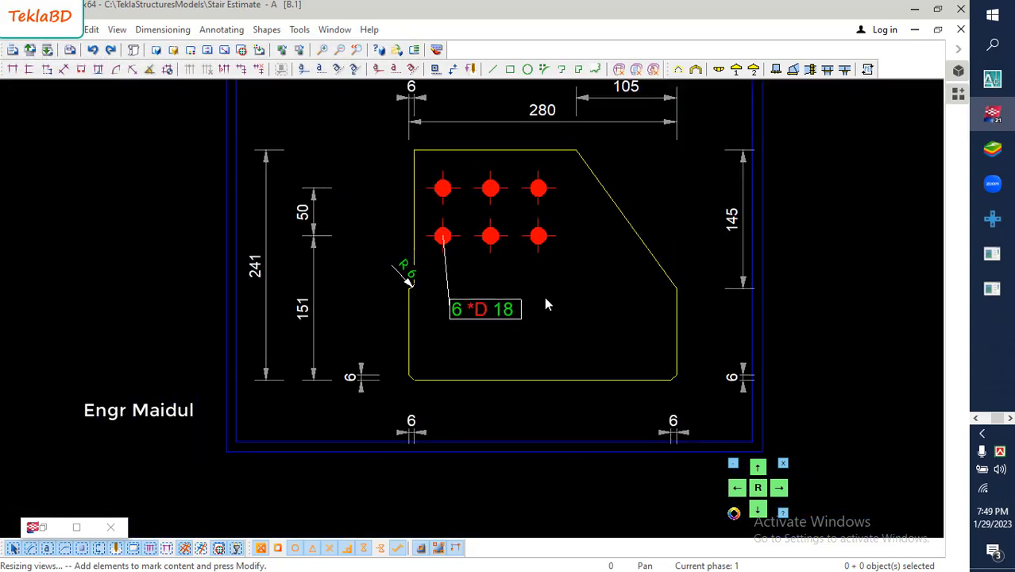
pyautogui.click(447, 288)
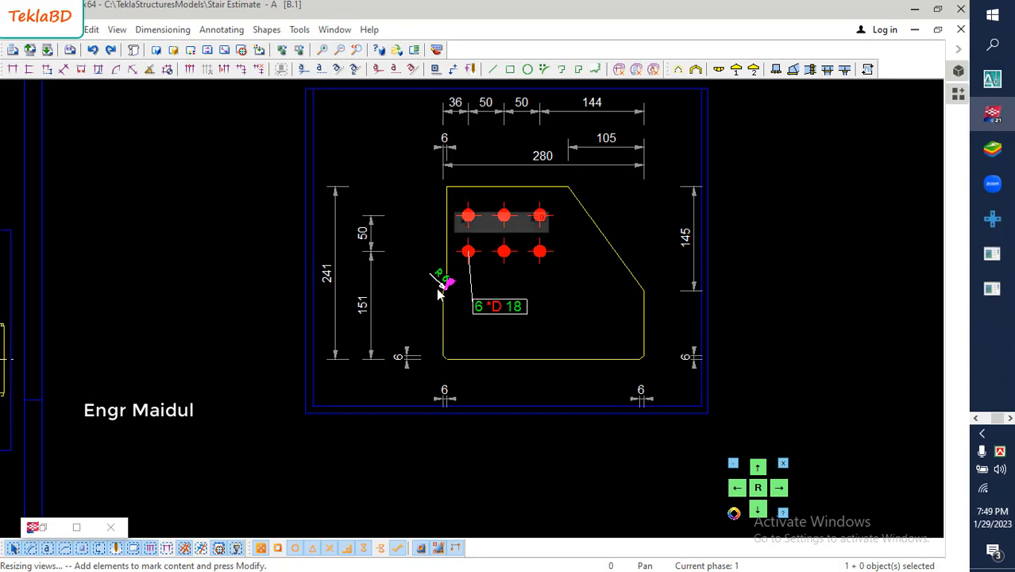
pyautogui.scroll(6, 449, 290)
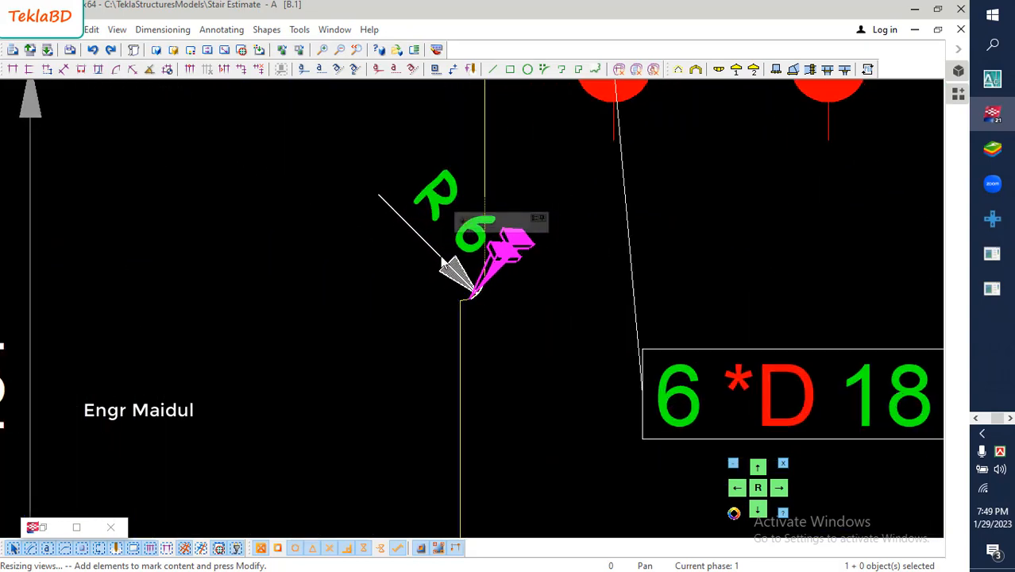
pyautogui.press('Delete')
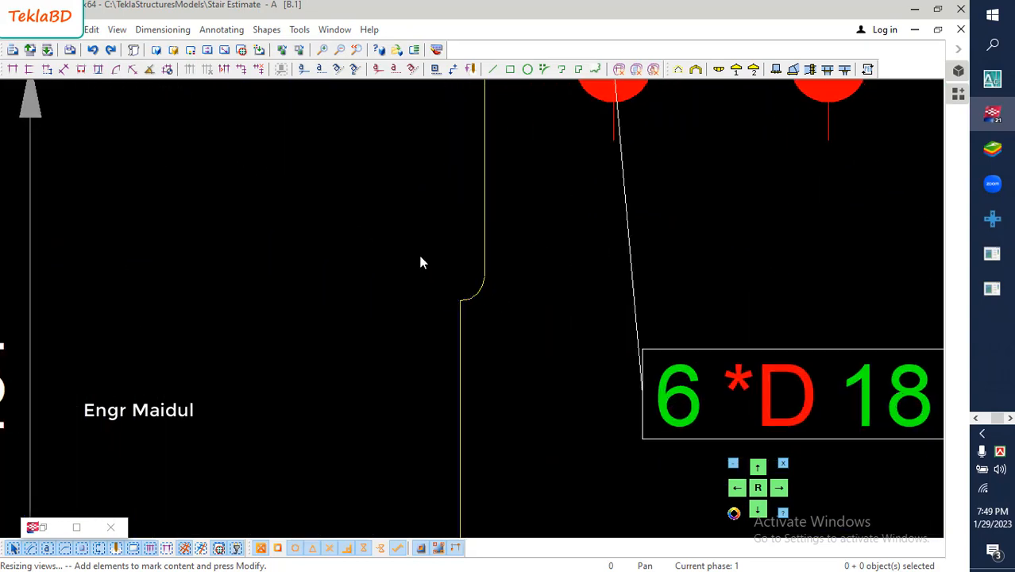
# - Move the vertical and horizontal chamfer dimensions at the plate's lower-left corner closer to the corner
pyautogui.scroll(-4, 455, 265)
pyautogui.scroll(-2, 456, 271)
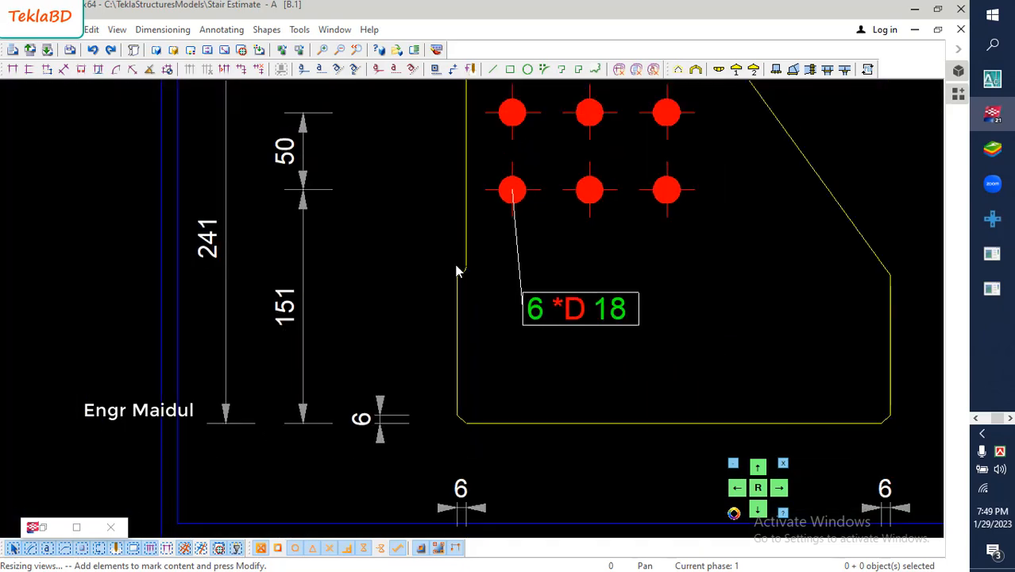
pyautogui.click(404, 367)
pyautogui.scroll(2, 389, 367)
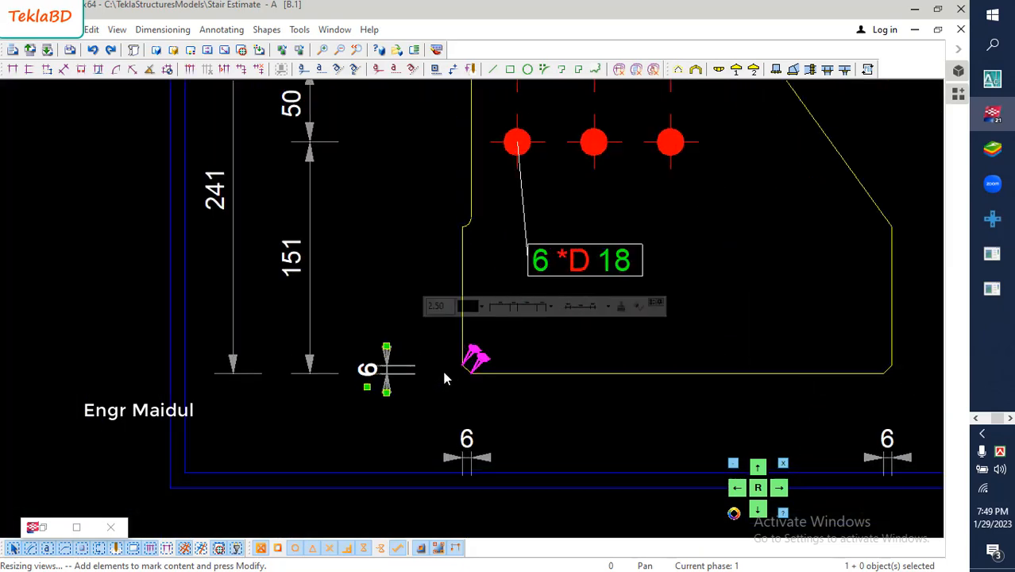
pyautogui.moveTo(384, 371); pyautogui.dragTo(426, 370)
pyautogui.click(472, 466)
pyautogui.moveTo(472, 466); pyautogui.dragTo(470, 427)
pyautogui.click(416, 280)
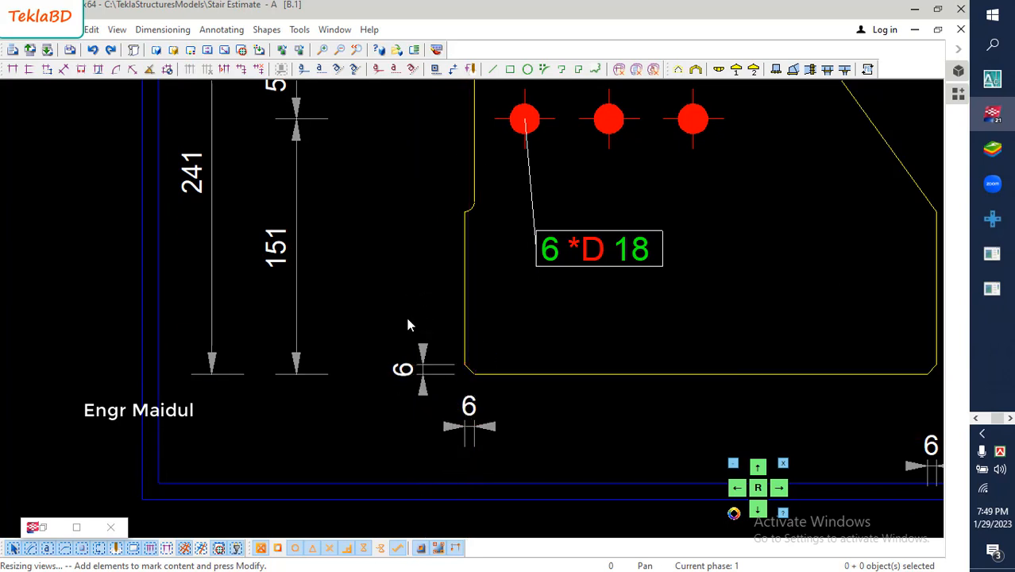
# - Move the vertical bolt-hole dimension chain from outside the left edge to inside the plate, just right of the bolt holes
pyautogui.scroll(-7, 428, 326)
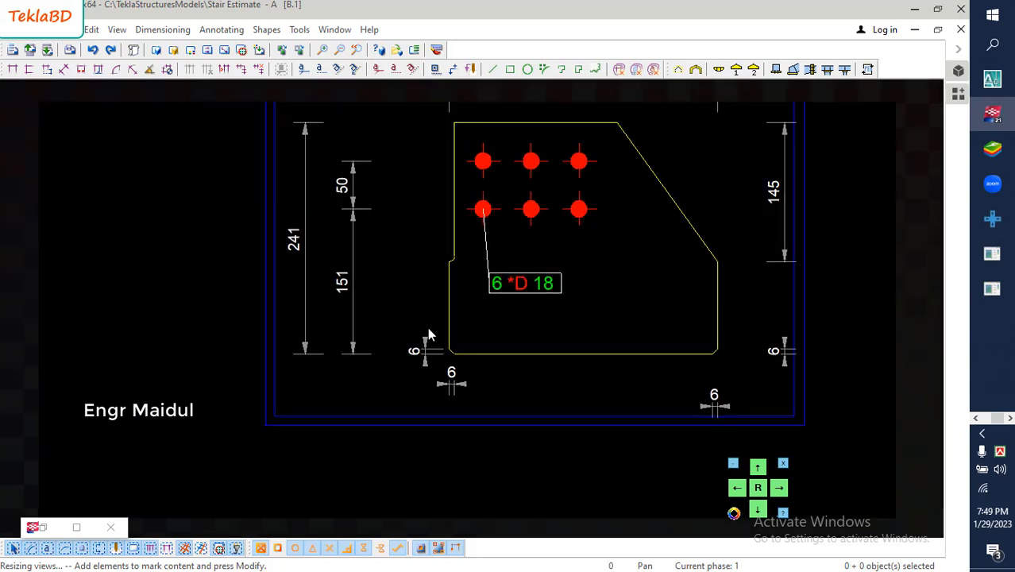
pyautogui.moveTo(435, 298); pyautogui.dragTo(433, 296, button='middle')
pyautogui.click(358, 276)
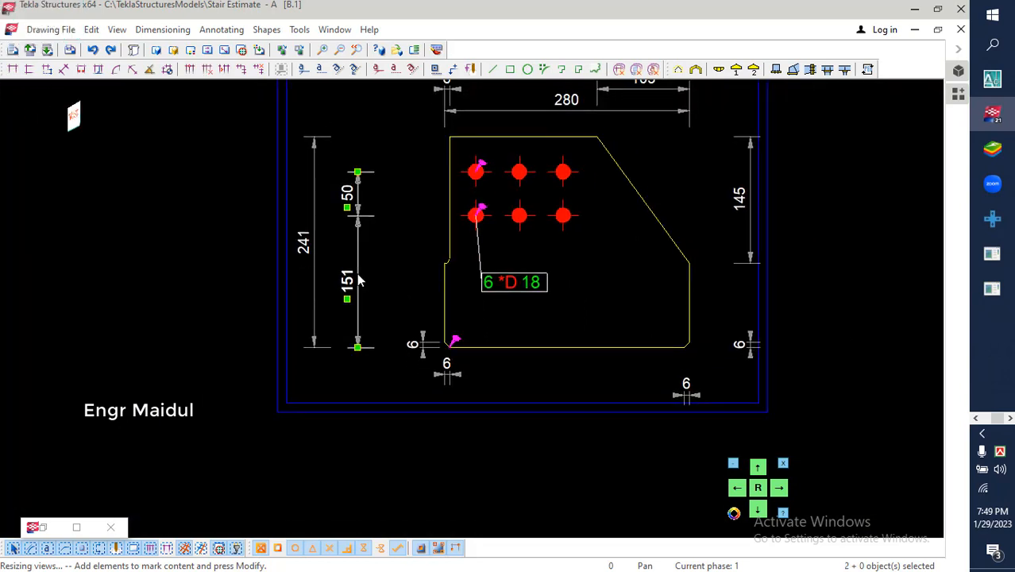
pyautogui.moveTo(359, 277); pyautogui.dragTo(598, 276)
pyautogui.click(619, 270)
# - Move the overall height dimension closer to the plate's left edge and the small notch-offset dimension down to the top edge
pyautogui.click(318, 256)
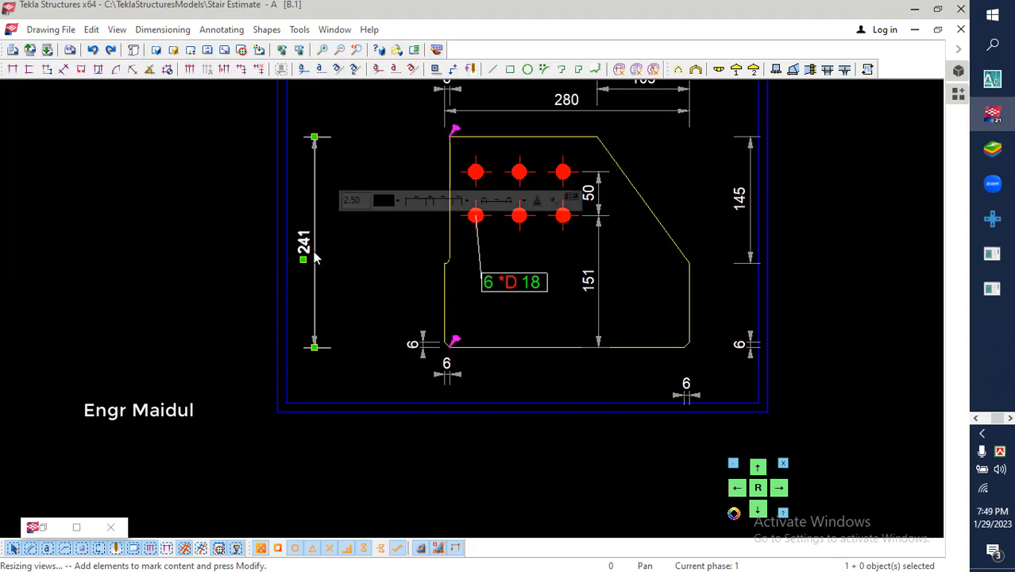
pyautogui.moveTo(317, 255); pyautogui.dragTo(383, 258)
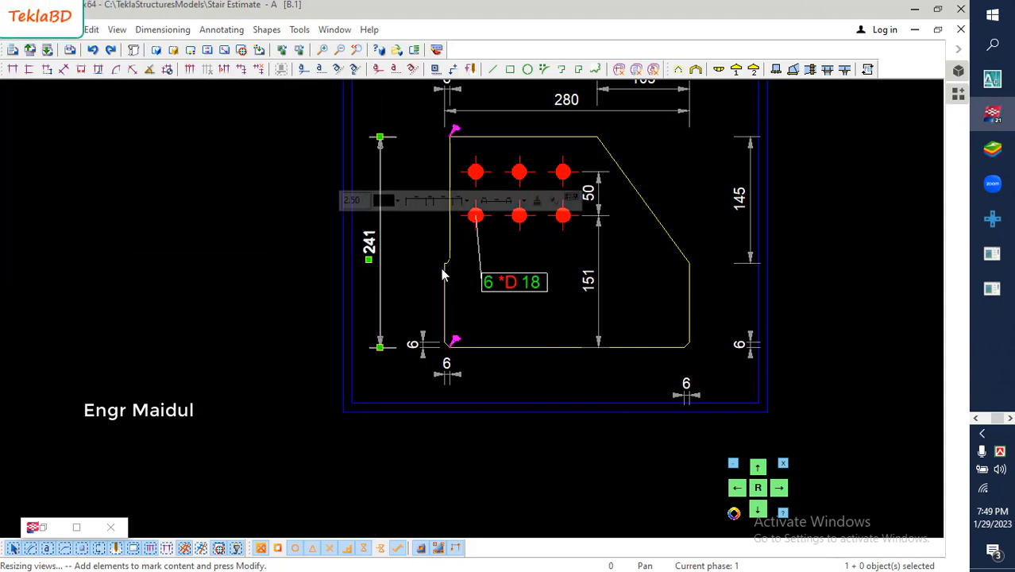
pyautogui.moveTo(495, 272)
pyautogui.mouseDown(button='middle')
pyautogui.moveTo(469, 272)
pyautogui.moveTo(466, 319)
pyautogui.mouseUp(button='middle')
pyautogui.scroll(4, 424, 148)
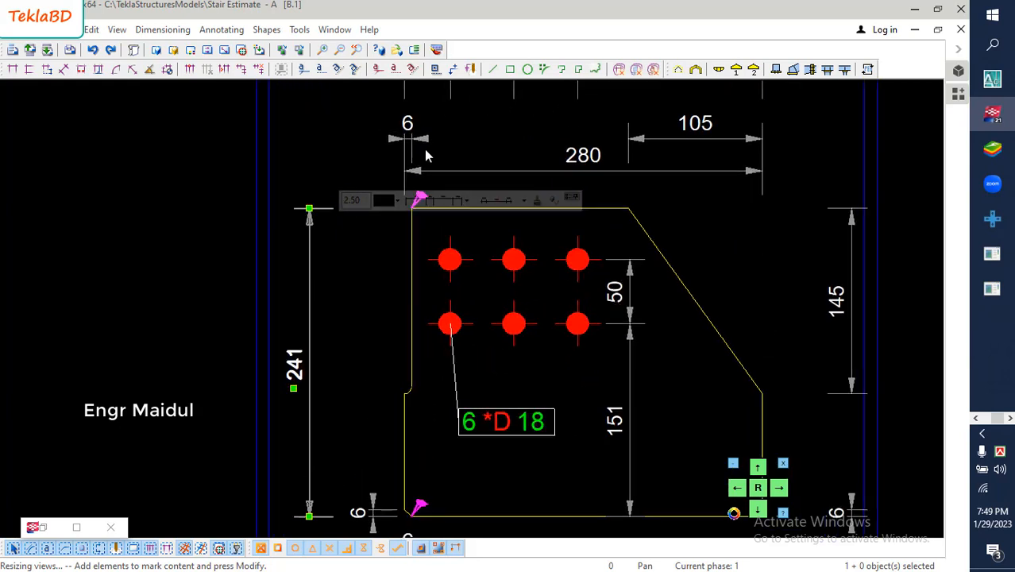
pyautogui.click(411, 136)
pyautogui.moveTo(412, 137); pyautogui.dragTo(401, 223)
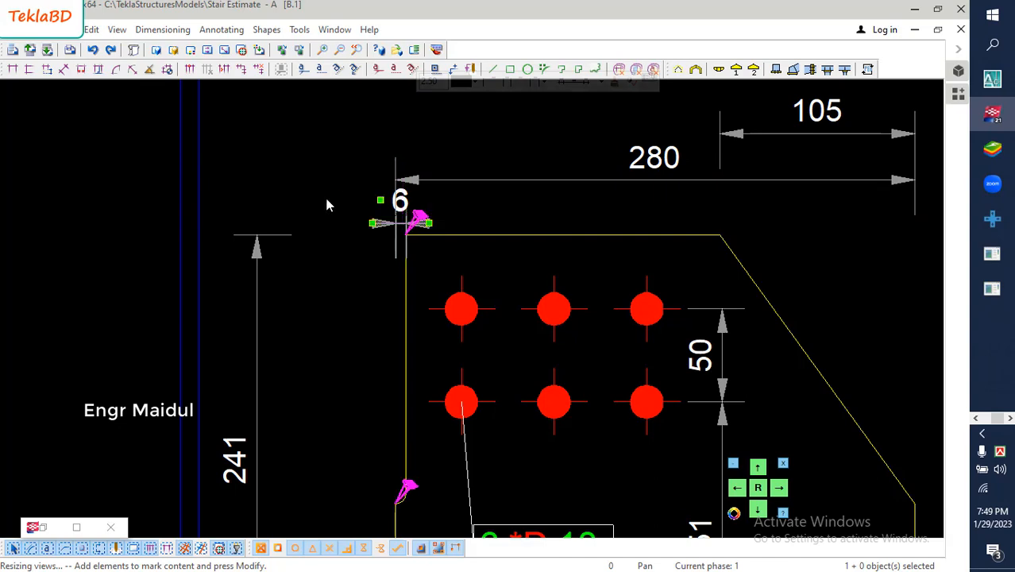
pyautogui.click(324, 195)
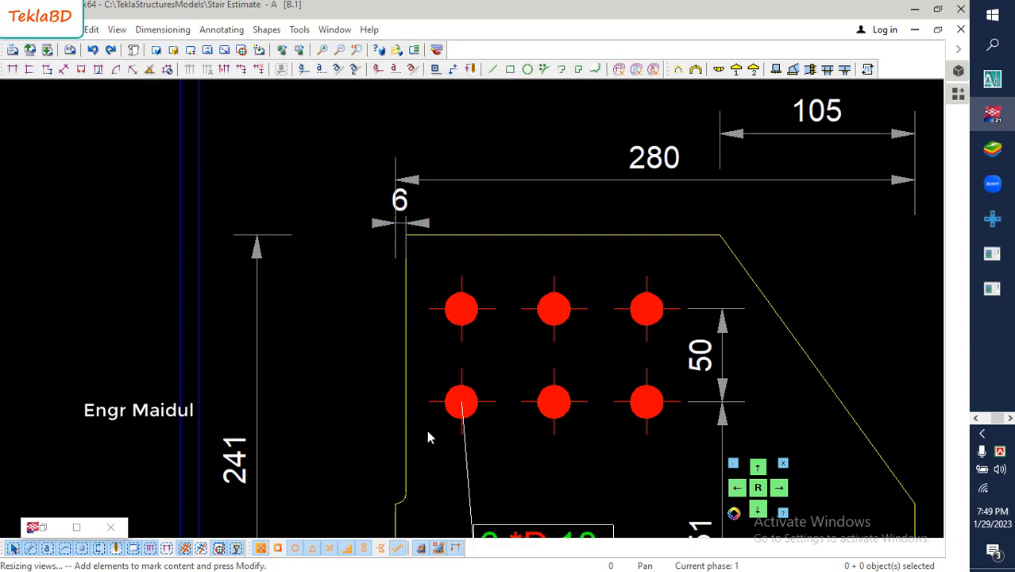
# - Move the sloped edge's vertical dimension closer to the right side of the plate
pyautogui.scroll(-6, 427, 437)
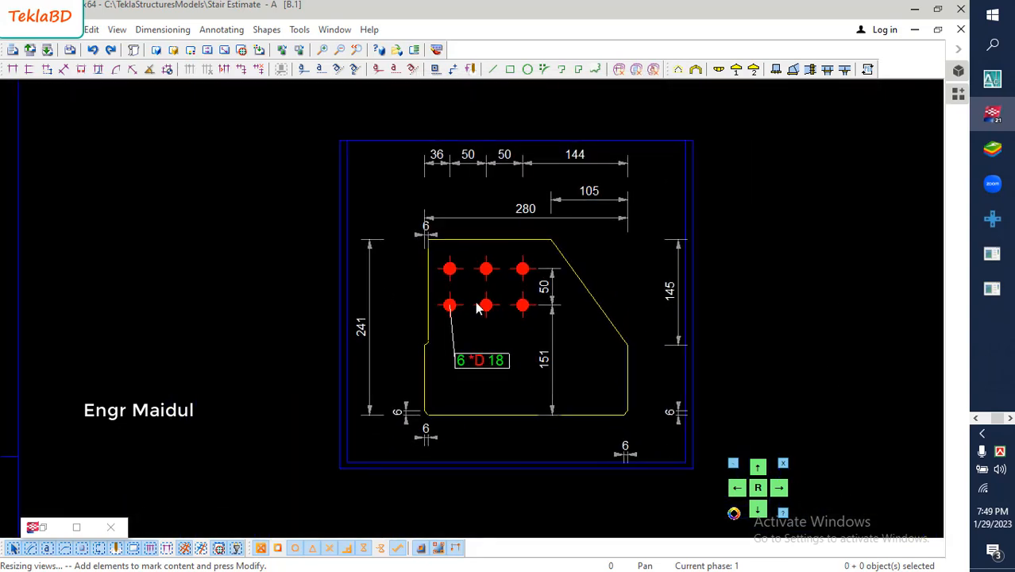
pyautogui.moveTo(527, 304); pyautogui.dragTo(489, 283, button='middle')
pyautogui.click(631, 270)
pyautogui.moveTo(639, 268); pyautogui.dragTo(612, 269)
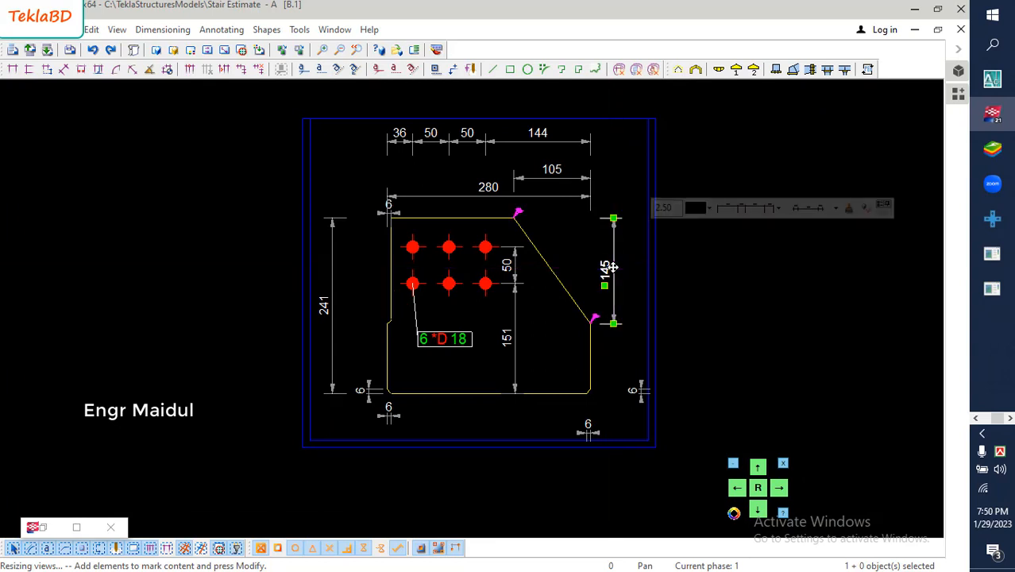
# - Delete both chamfer dimensions at the plate's lower-right corner
pyautogui.click(636, 396)
pyautogui.press('Delete')
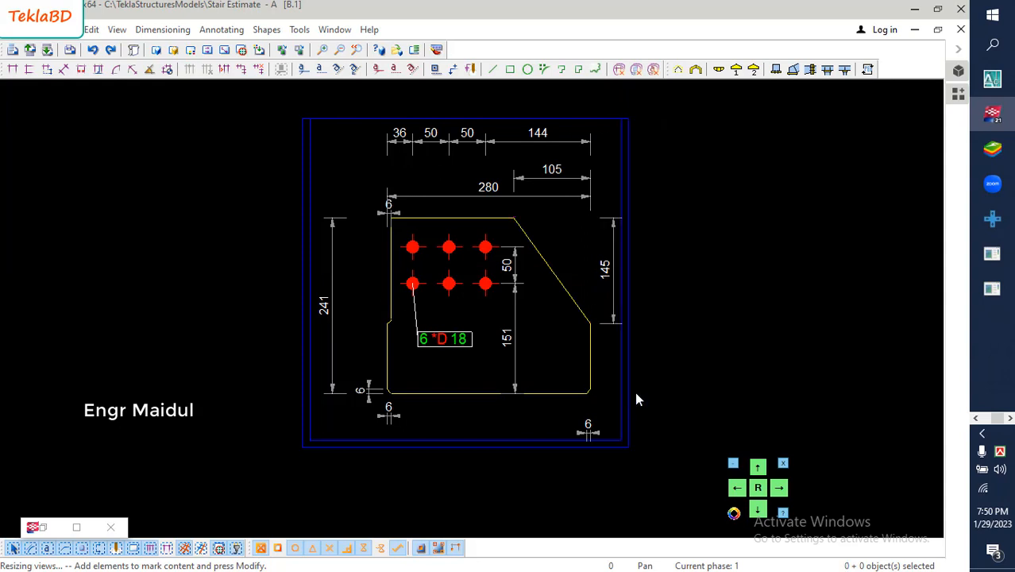
pyautogui.click(589, 431)
pyautogui.press('Delete')
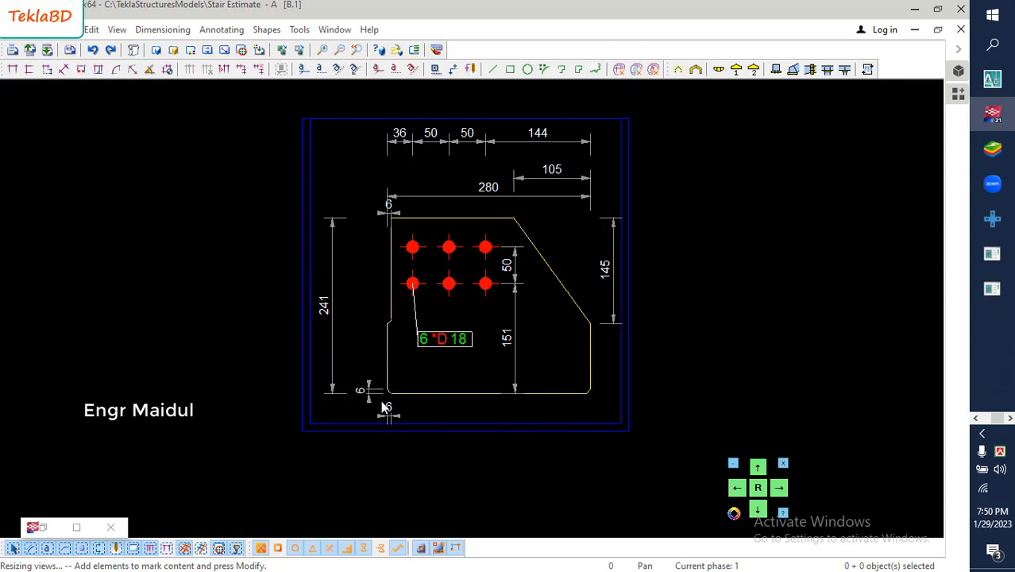
# - Move the sloped edge's horizontal dimension down near the plate's top edge and shift the overall width dimension slightly higher above it
pyautogui.scroll(1, 381, 407)
pyautogui.scroll(-1, 382, 406)
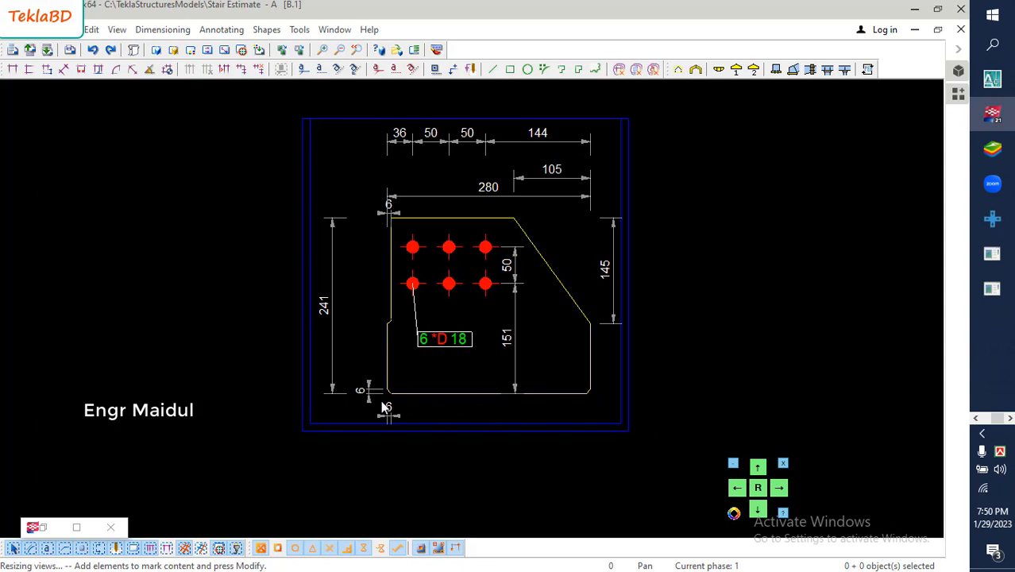
pyautogui.click(545, 179)
pyautogui.moveTo(545, 179); pyautogui.dragTo(546, 203)
pyautogui.scroll(3, 521, 212)
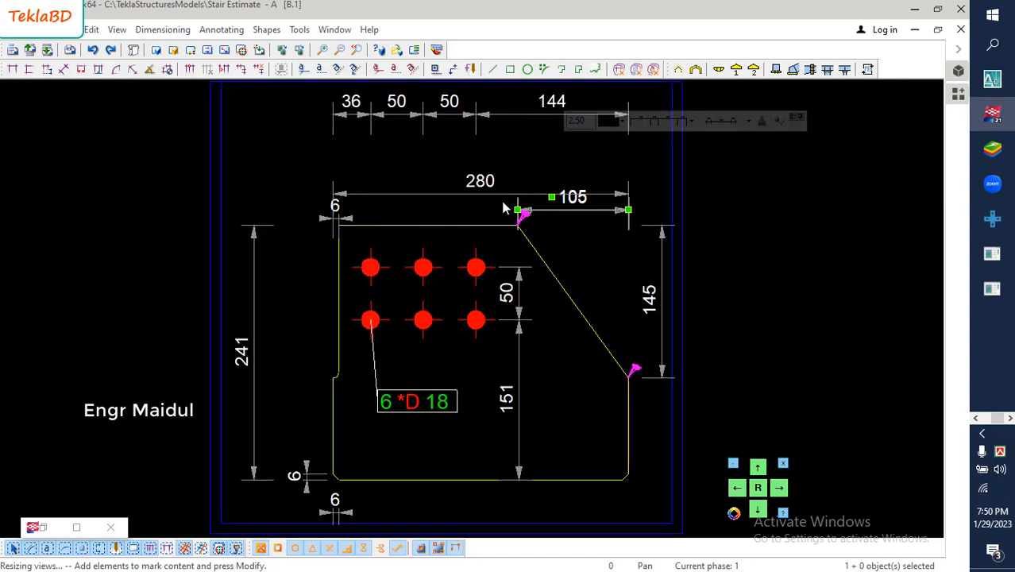
pyautogui.click(482, 194)
pyautogui.moveTo(482, 182); pyautogui.dragTo(481, 163)
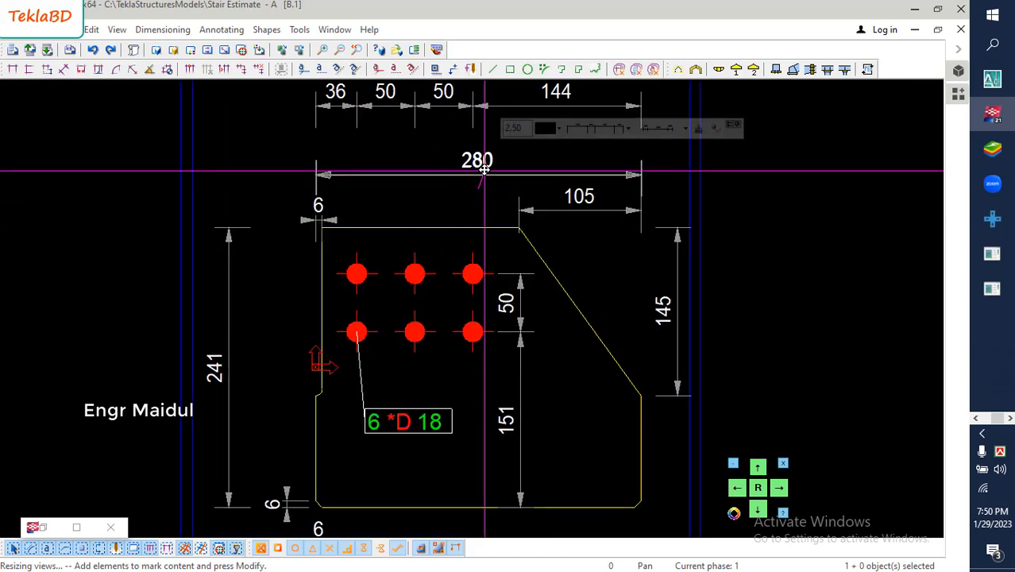
pyautogui.click(287, 168)
# - Move the horizontal bolt-hole dimension chain from above the plate to inside it, just below the lower bolt row
pyautogui.scroll(-2, 401, 208)
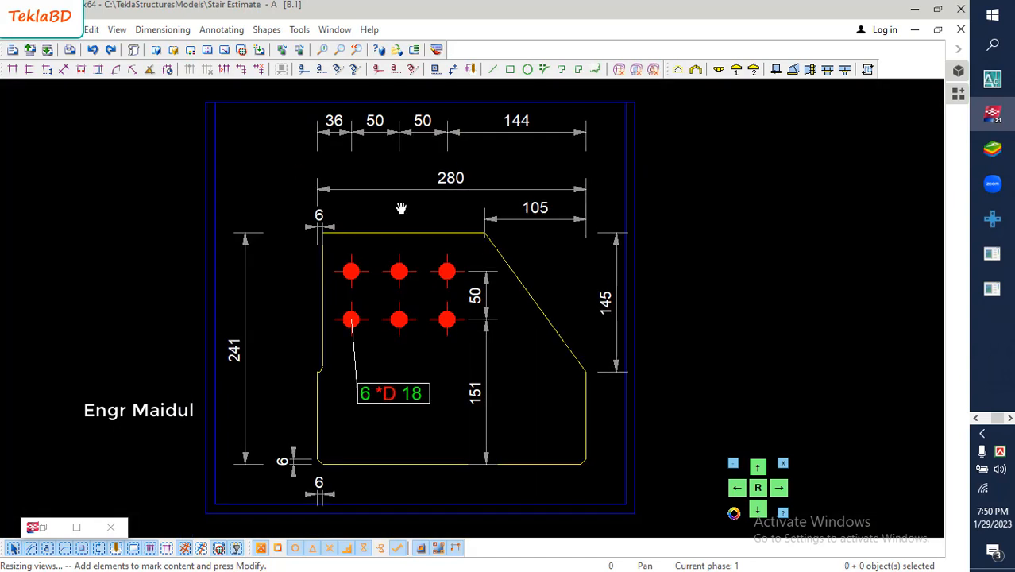
pyautogui.click(398, 167)
pyautogui.moveTo(398, 168); pyautogui.dragTo(375, 399)
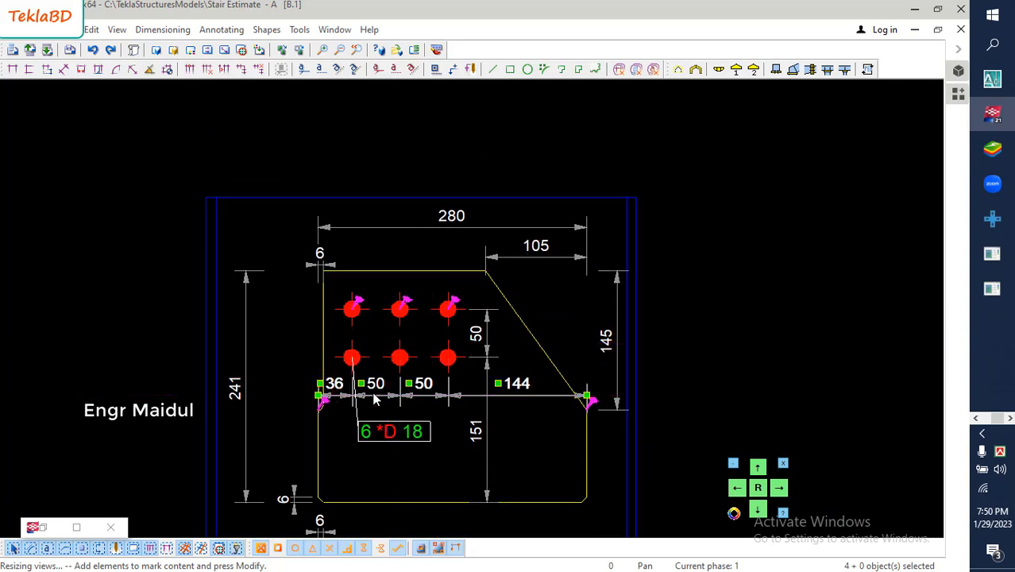
pyautogui.click(287, 344)
# - Move the bolt mark from below the bolt holes to outside the plate's left edge, beside the upper bolt row
pyautogui.scroll(-1, 287, 340)
pyautogui.moveTo(365, 406); pyautogui.dragTo(392, 365, button='middle')
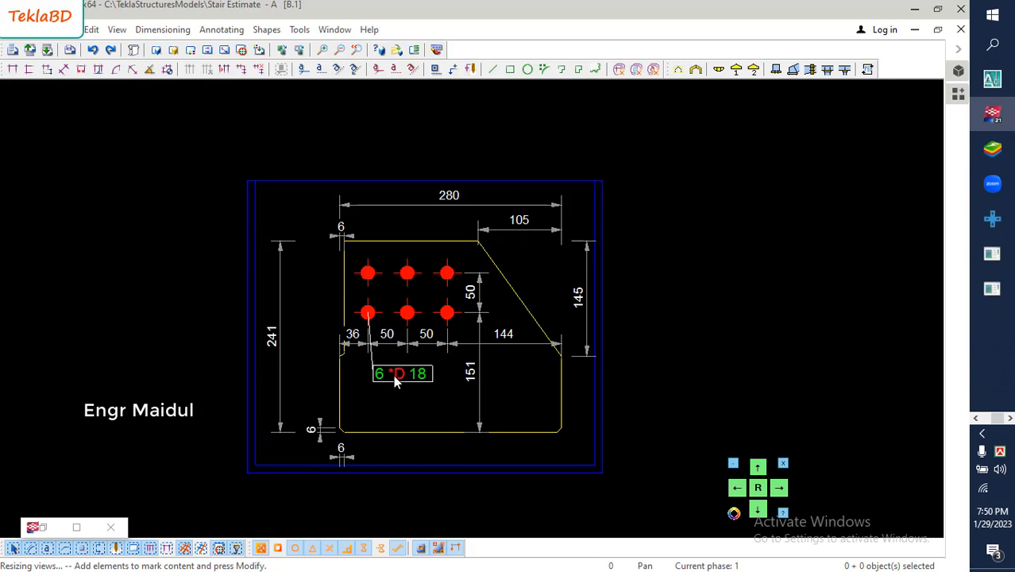
pyautogui.click(396, 382)
pyautogui.moveTo(396, 382); pyautogui.dragTo(298, 279)
pyautogui.click(188, 258)
pyautogui.scroll(5, 256, 326)
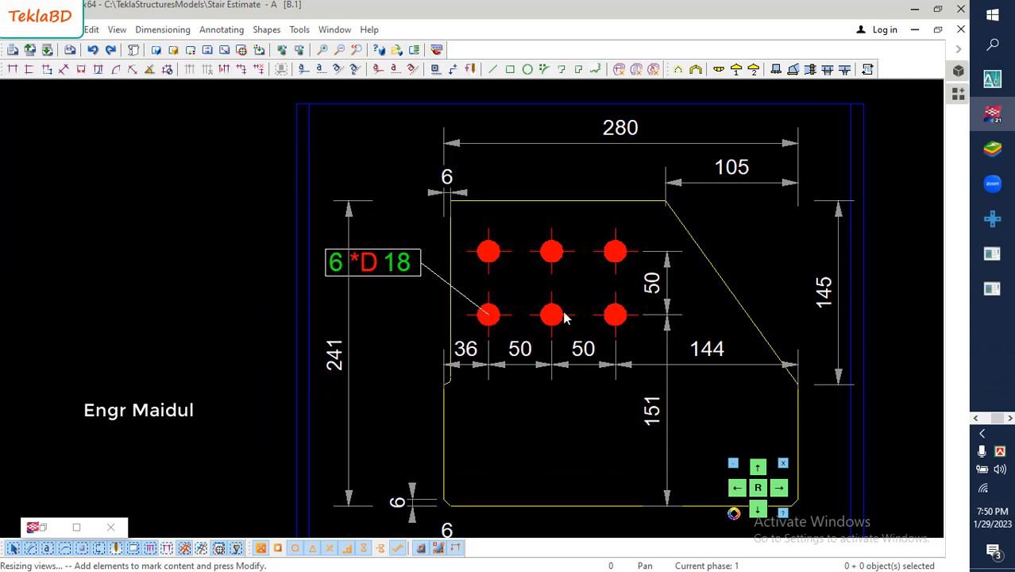
# - Add a vertical dimension from the slope's lower end to the plate's bottom edge and align it with the sloped edge's vertical dimension
pyautogui.scroll(-1, 500, 314)
pyautogui.moveTo(516, 293); pyautogui.dragTo(488, 275, button='middle')
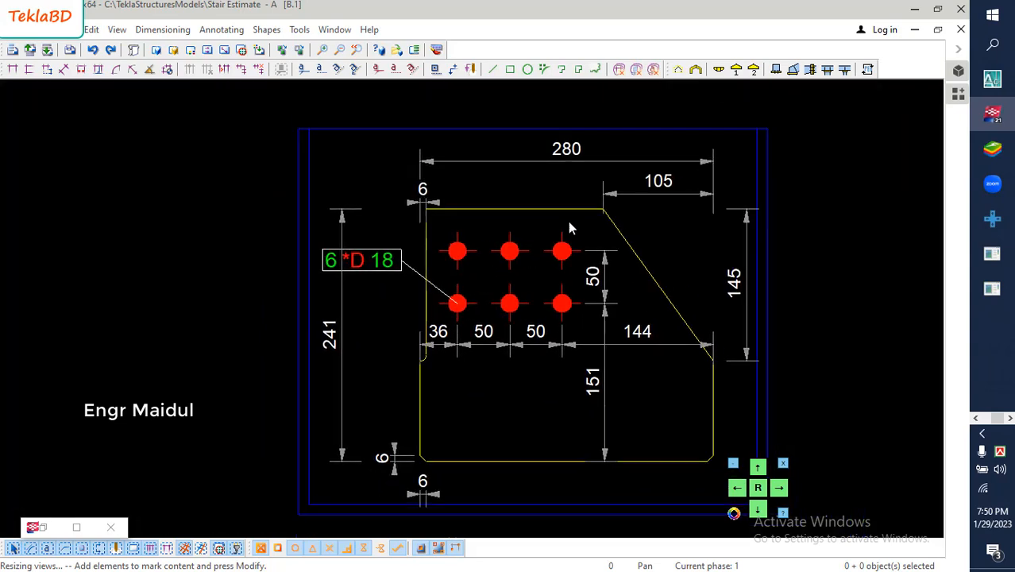
pyautogui.scroll(2, 728, 288)
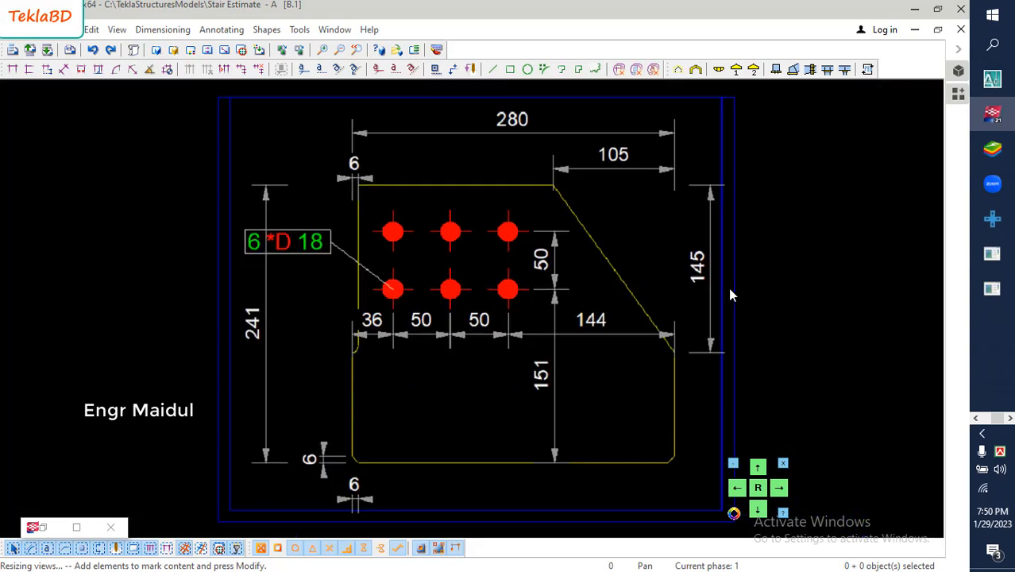
pyautogui.click(695, 266)
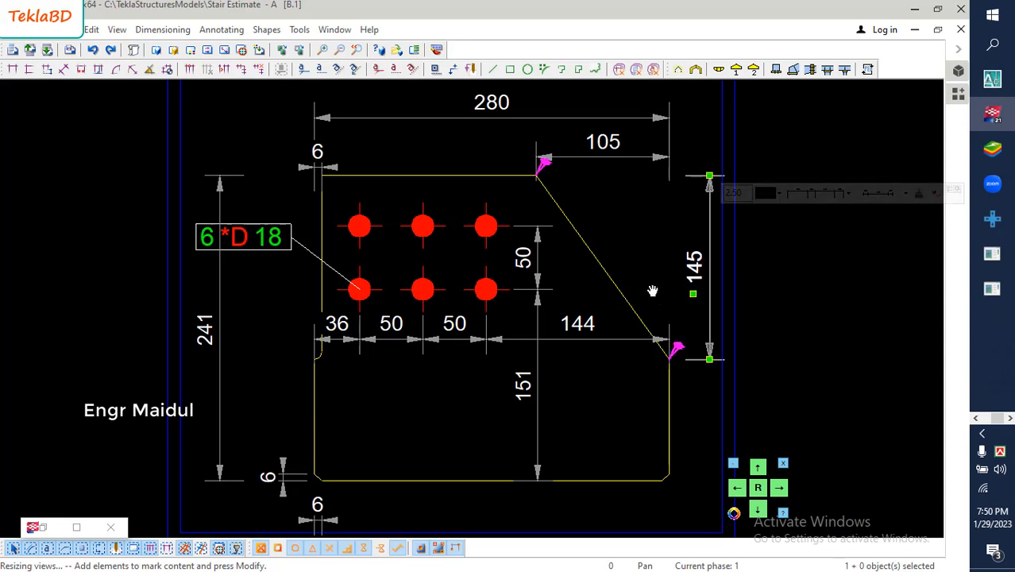
pyautogui.moveTo(652, 291); pyautogui.dragTo(630, 233, button='middle')
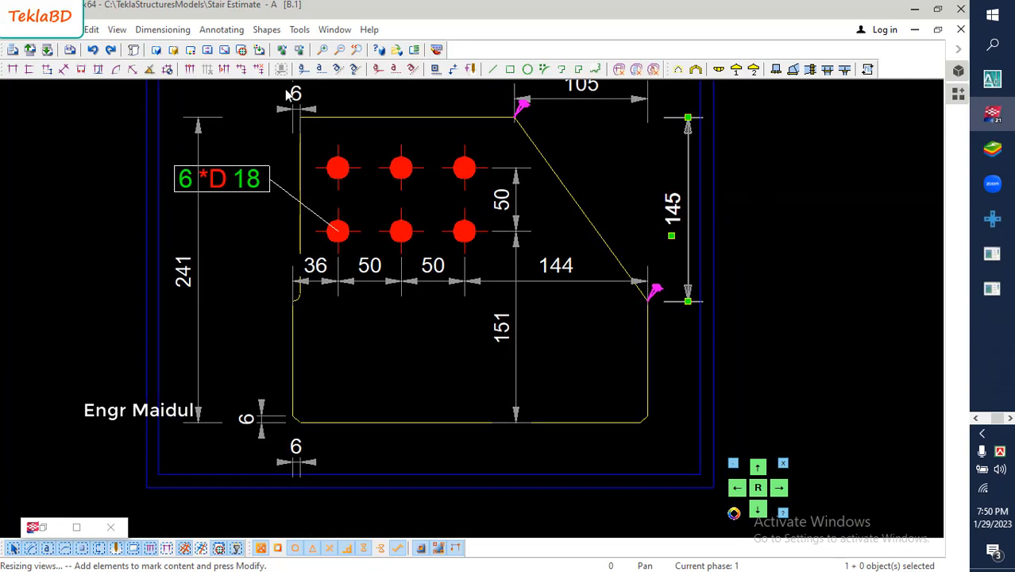
pyautogui.click(29, 70)
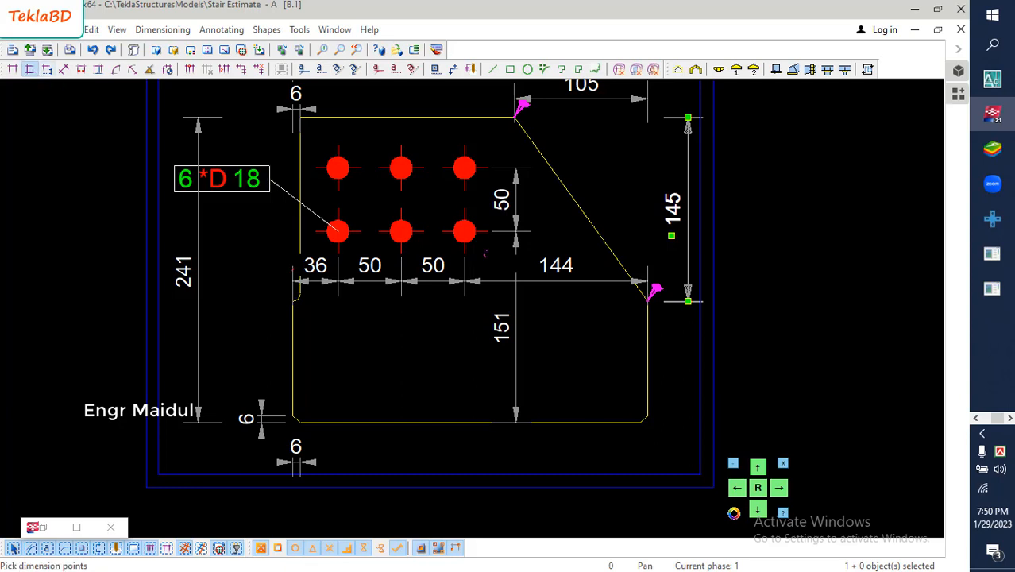
pyautogui.click(647, 301)
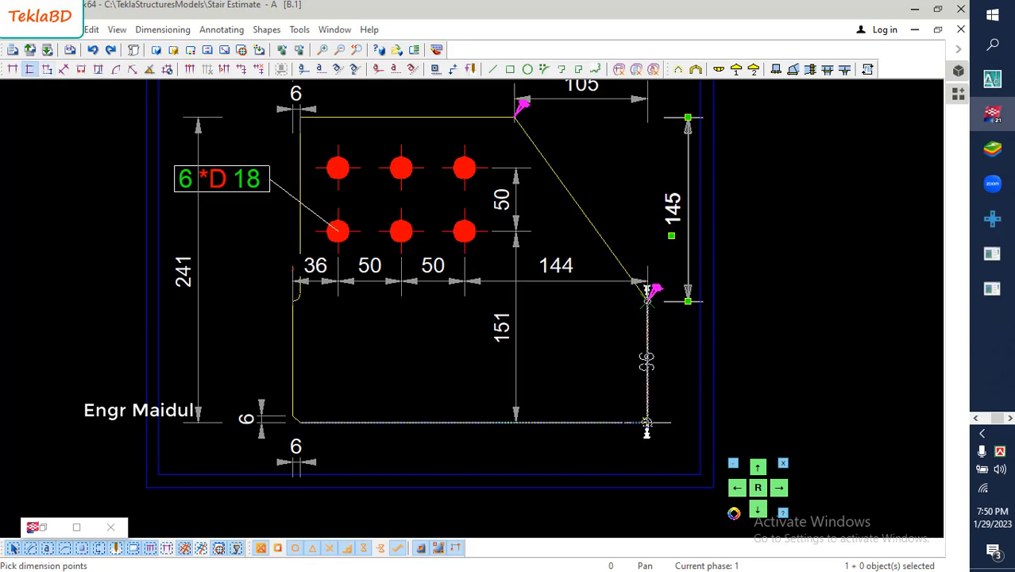
pyautogui.click(640, 422)
pyautogui.middleClick(684, 404)
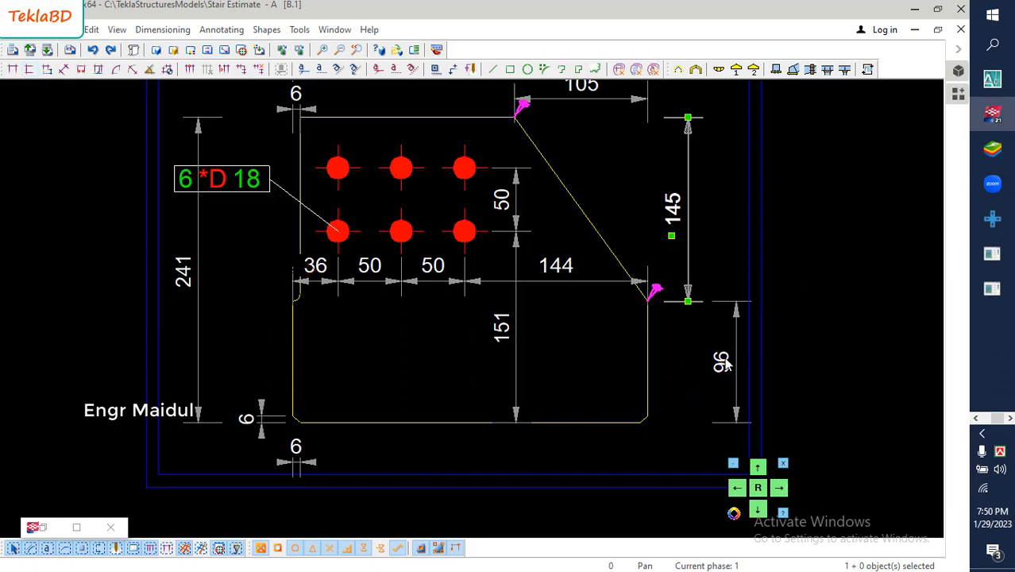
pyautogui.click(721, 363)
pyautogui.moveTo(721, 362); pyautogui.dragTo(681, 359)
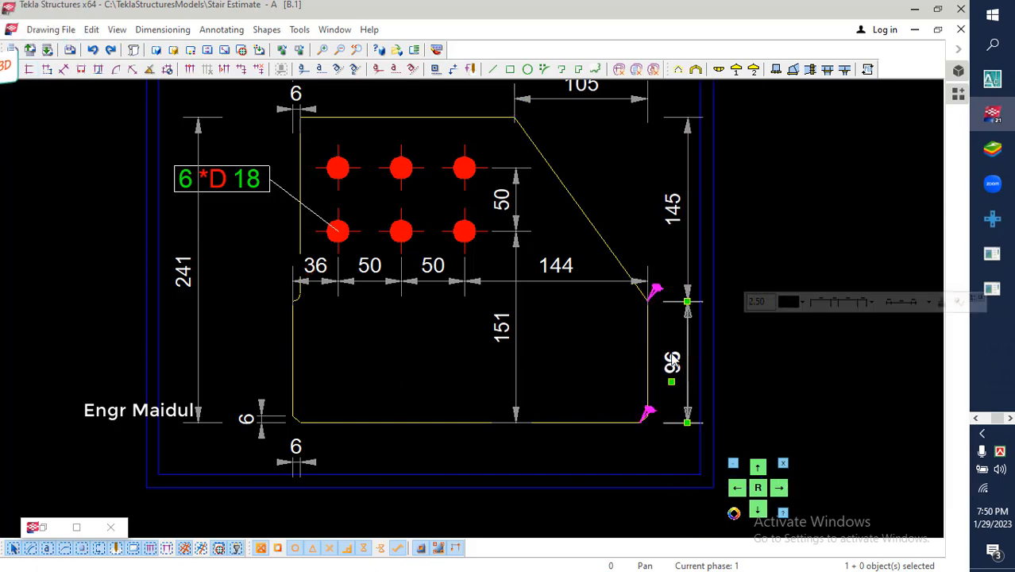
# - Move the overall width dimension from above the plate to below its bottom edge
pyautogui.scroll(-3, 603, 348)
pyautogui.moveTo(592, 359); pyautogui.dragTo(599, 331, button='middle')
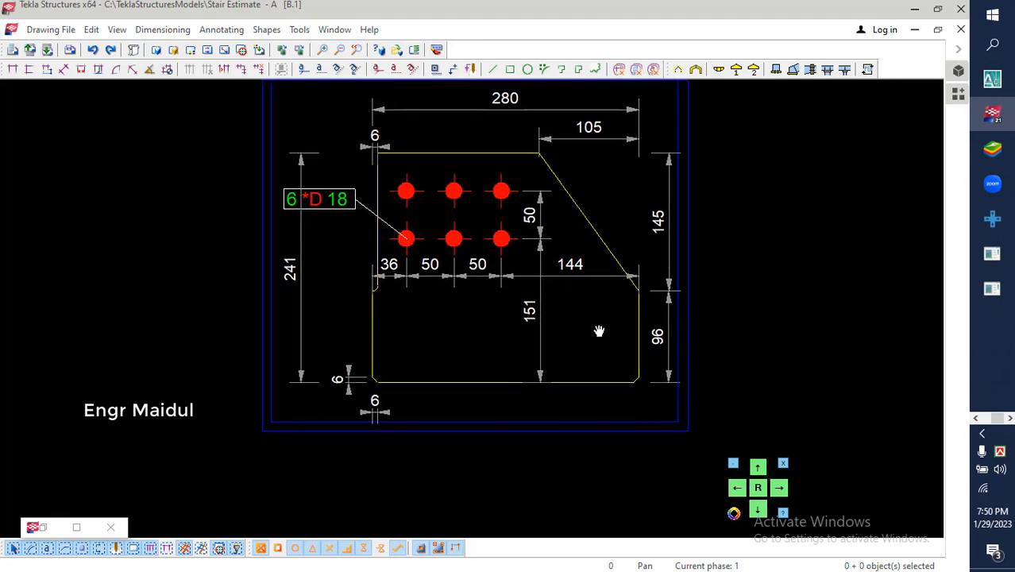
pyautogui.click(508, 109)
pyautogui.moveTo(496, 276); pyautogui.dragTo(495, 411)
pyautogui.click(775, 271)
pyautogui.scroll(4, 531, 448)
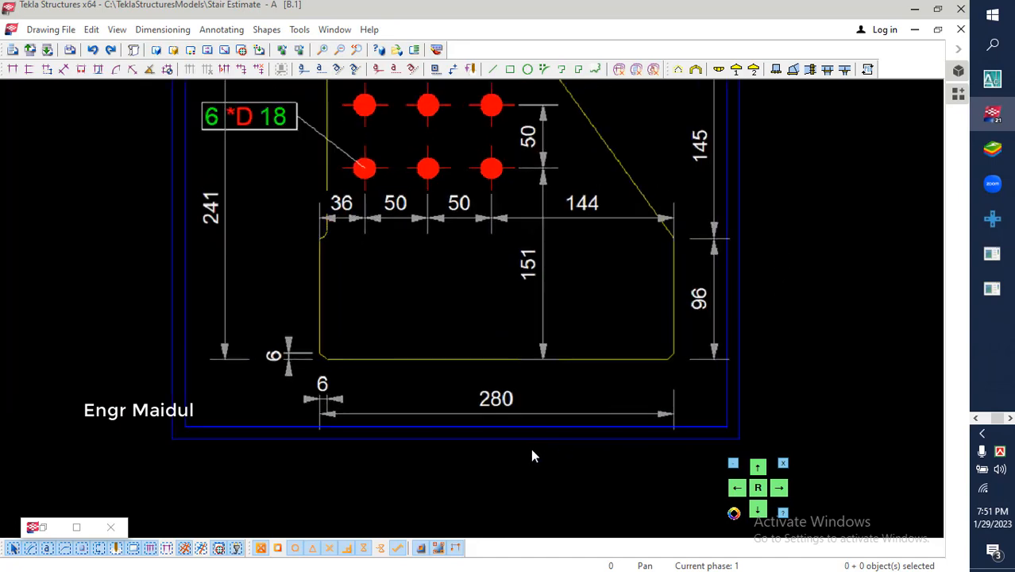
pyautogui.scroll(-3, 474, 390)
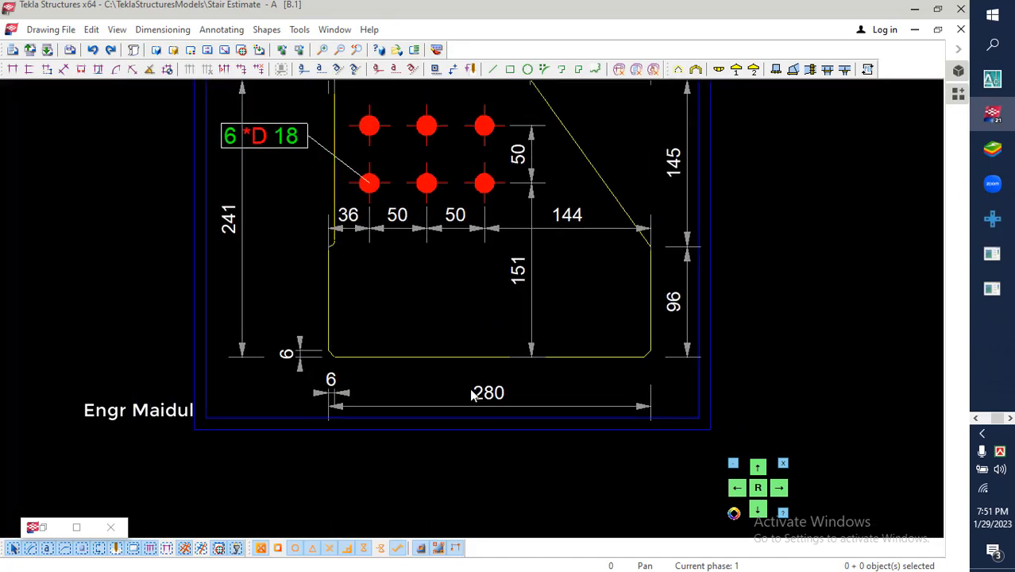
# - Add a vertical dimension on the plate's left side from the notch corner down to the bottom edge
pyautogui.scroll(2, 407, 289)
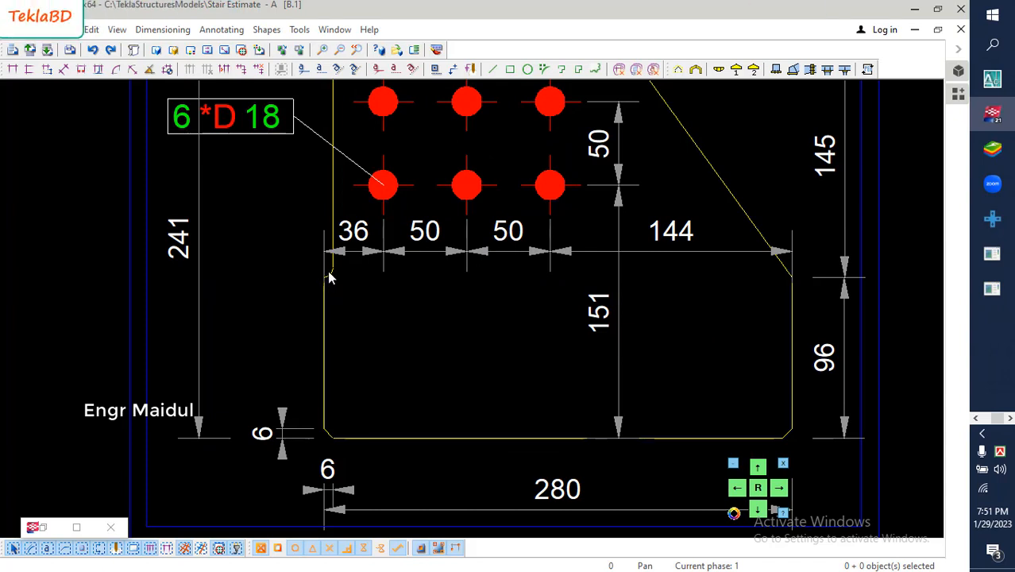
pyautogui.scroll(-1, 390, 276)
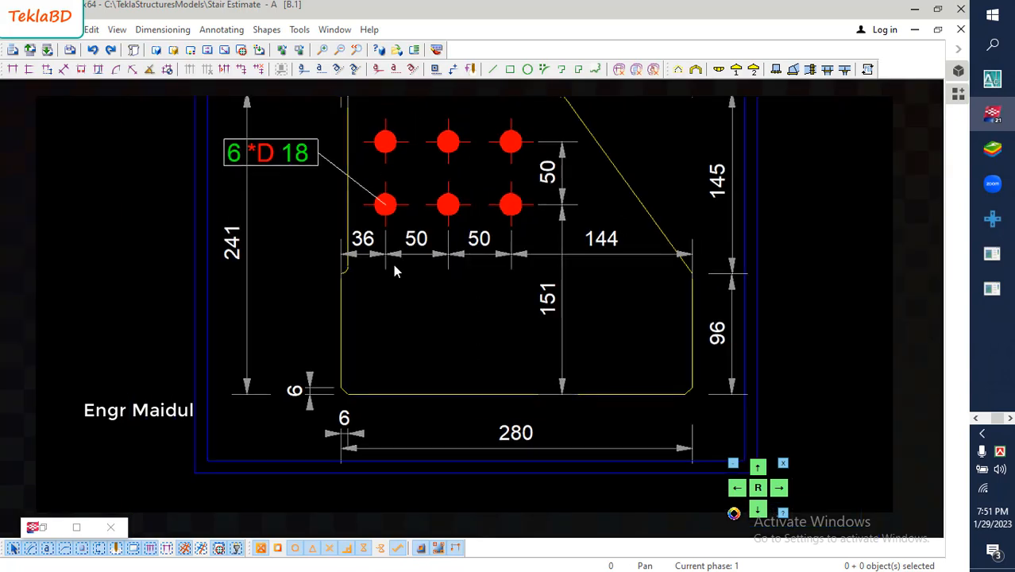
pyautogui.click(29, 69)
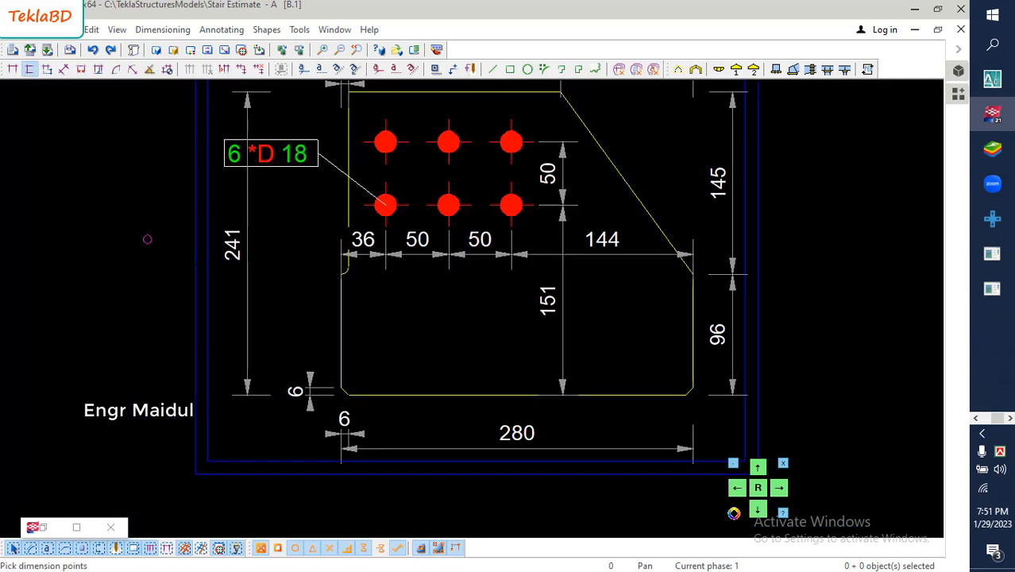
pyautogui.click(340, 274)
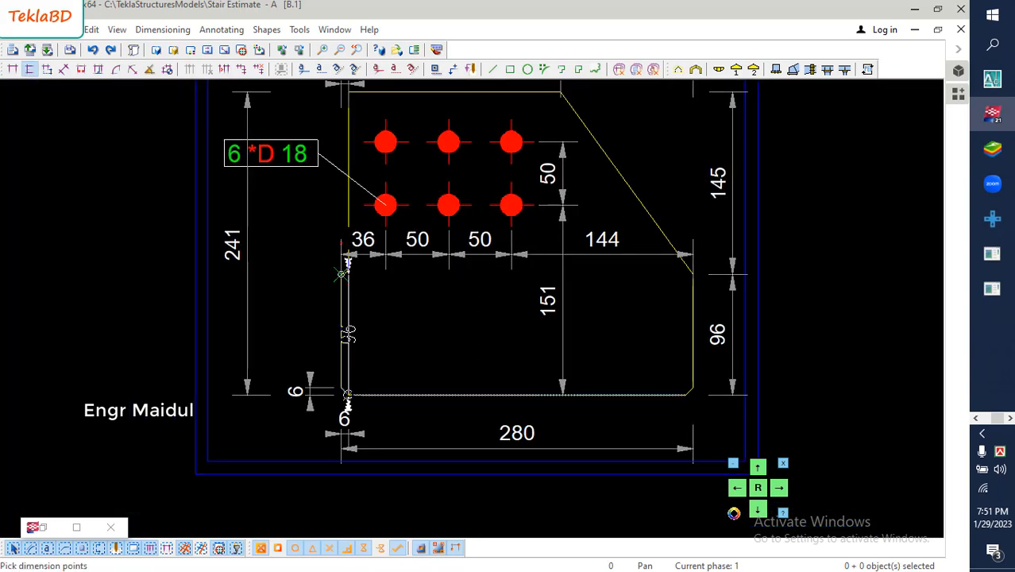
pyautogui.middleClick(277, 364)
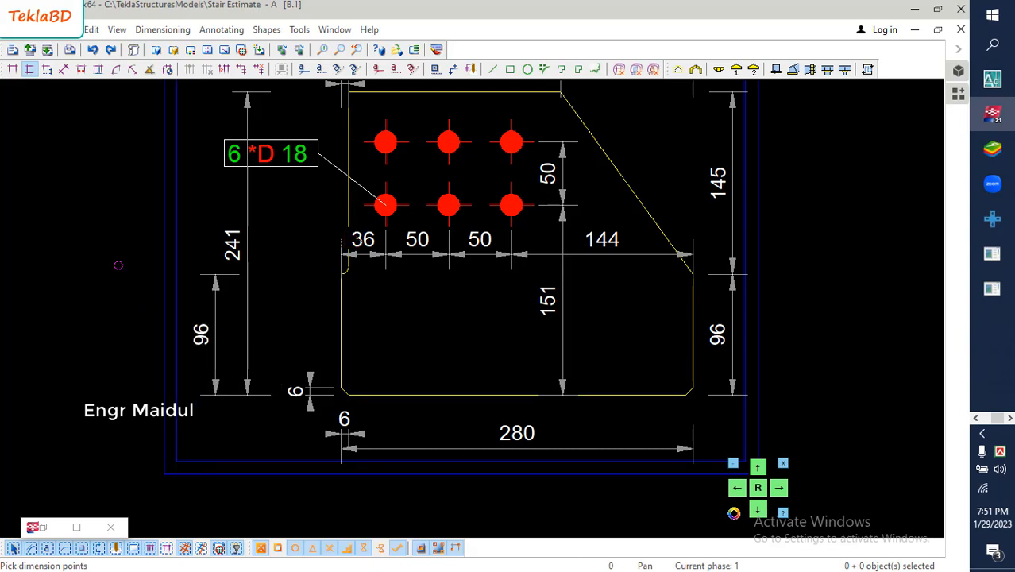
pyautogui.rightClick(118, 266)
pyautogui.click(131, 277)
# - Move the new notch-to-bottom vertical dimension inside the overall height dimension, close to the plate's left edge
pyautogui.click(203, 340)
pyautogui.moveTo(203, 339); pyautogui.dragTo(331, 327)
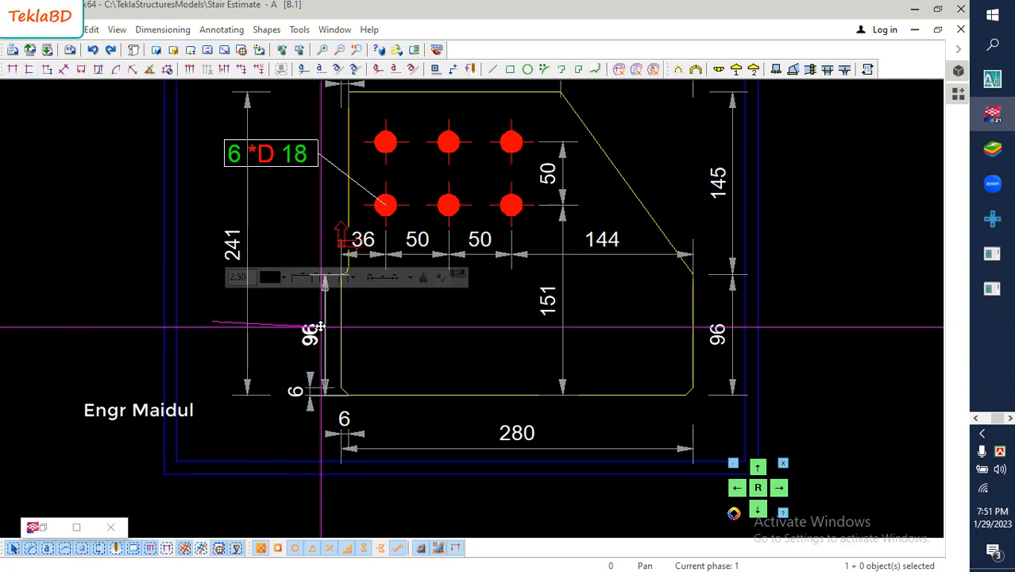
pyautogui.click(151, 317)
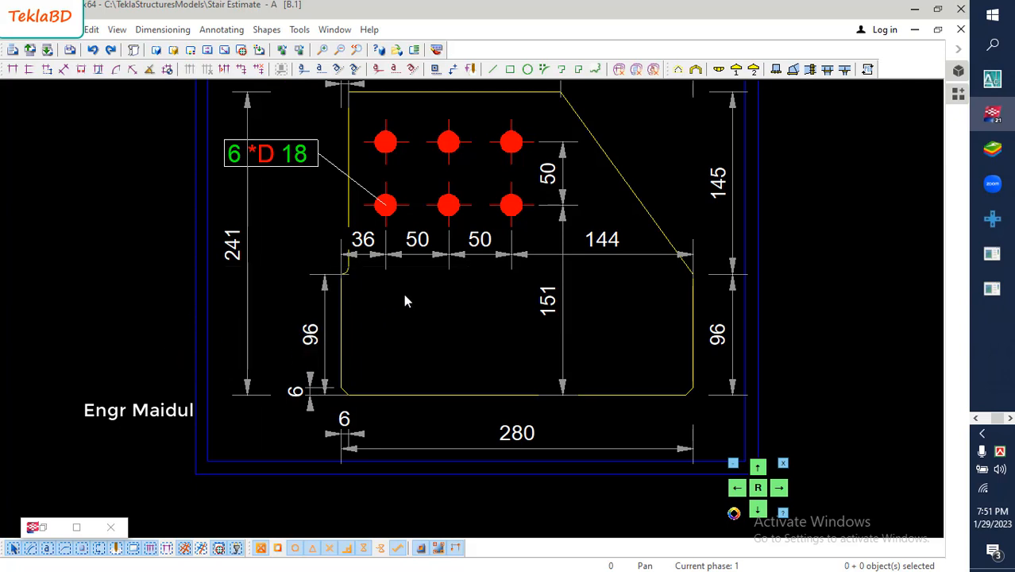
# - Add a part mark to the connection plate with Part position as its only element
pyautogui.scroll(-2, 405, 300)
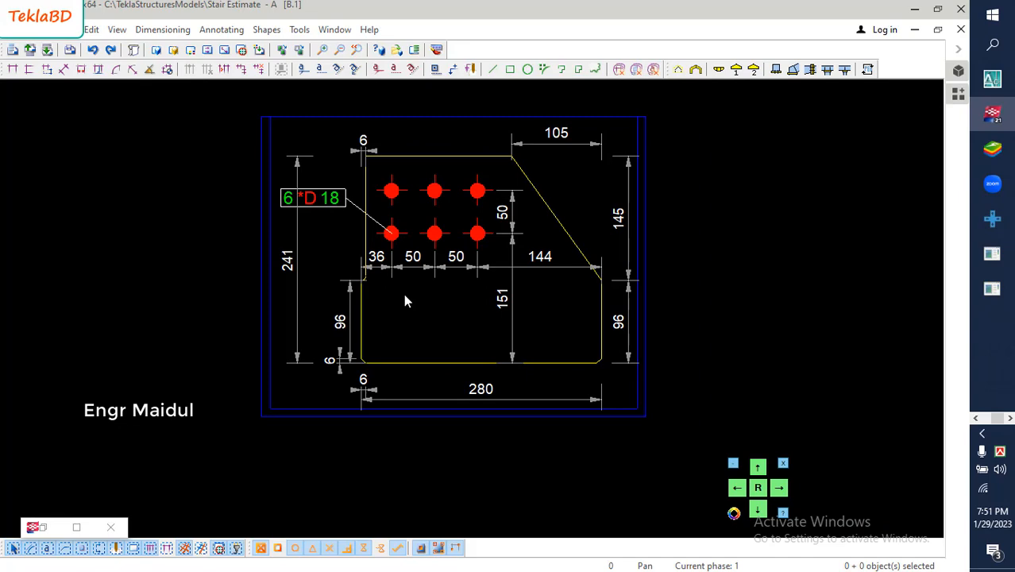
pyautogui.scroll(-4, 405, 300)
pyautogui.scroll(-3, 405, 298)
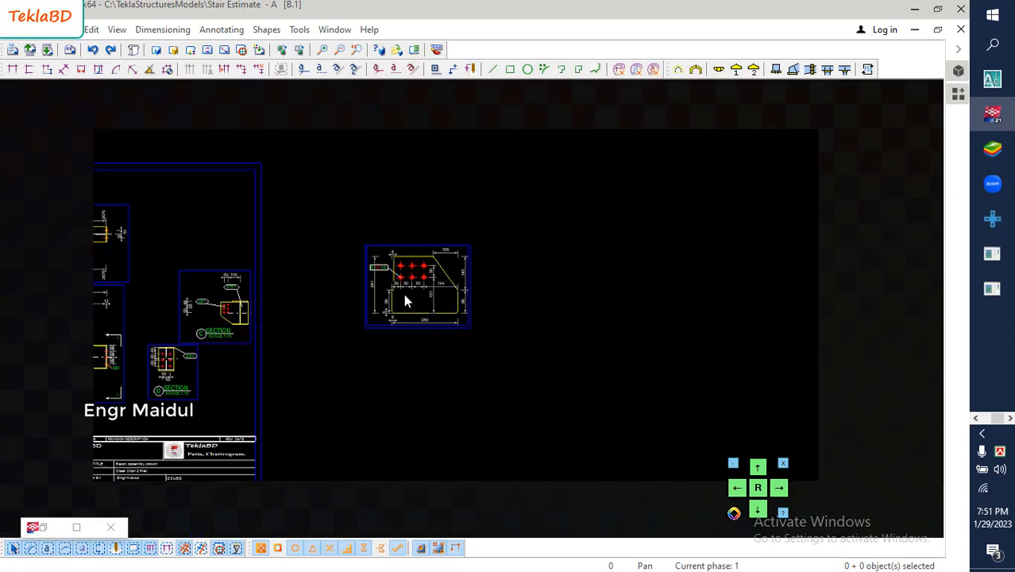
pyautogui.scroll(4, 405, 299)
pyautogui.scroll(1, 405, 300)
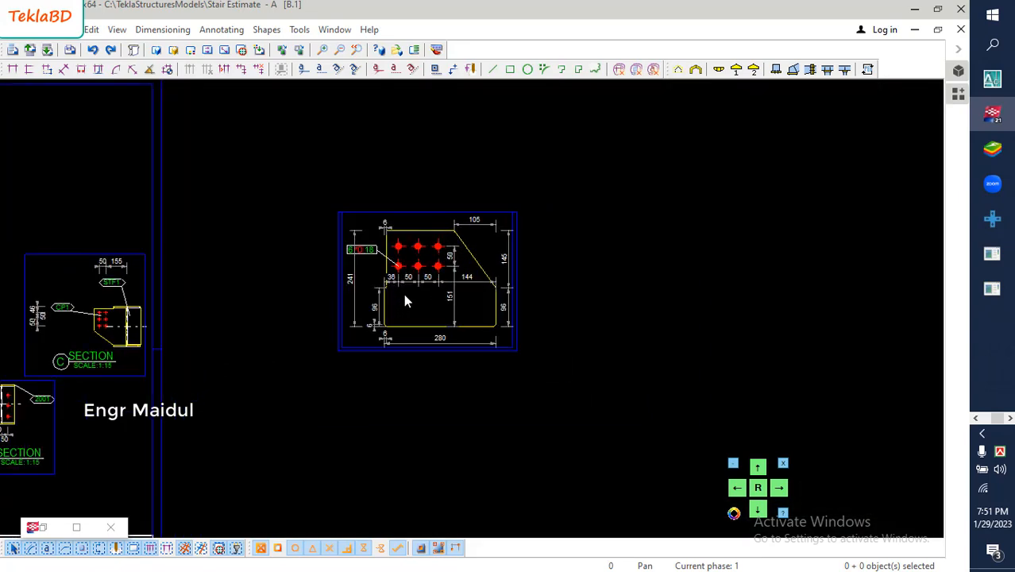
pyautogui.scroll(2, 404, 300)
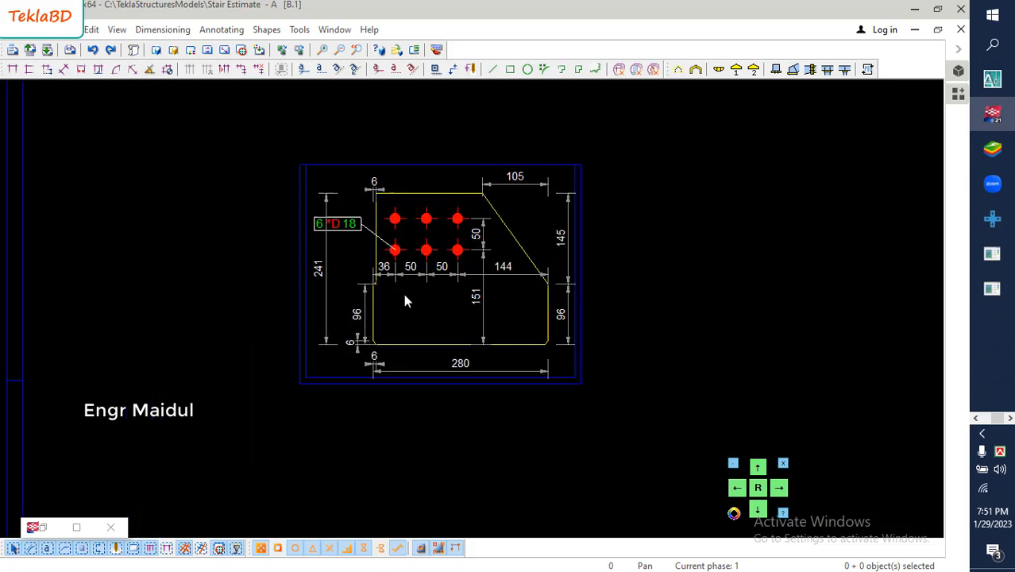
pyautogui.rightClick(419, 332)
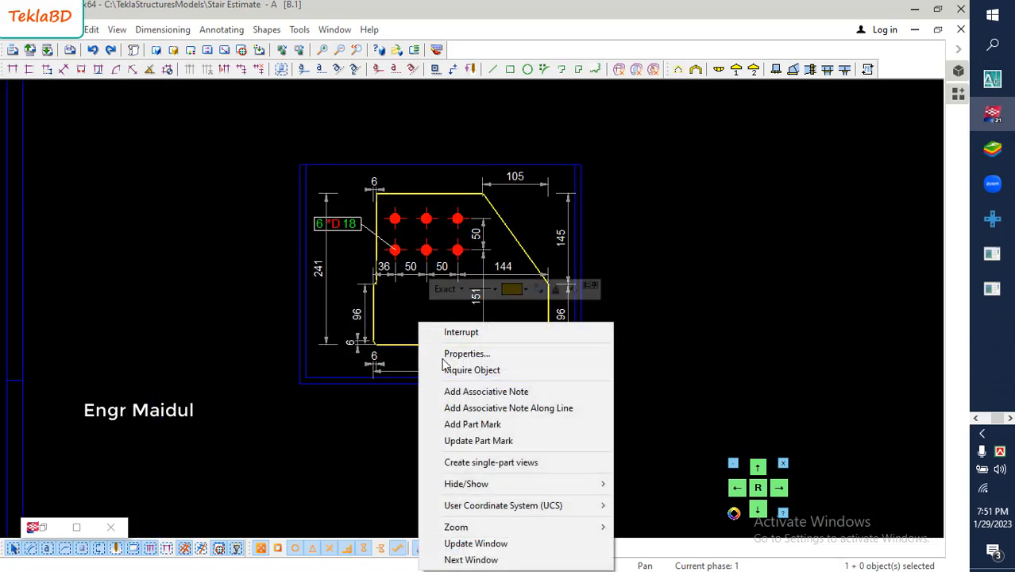
pyautogui.click(499, 422)
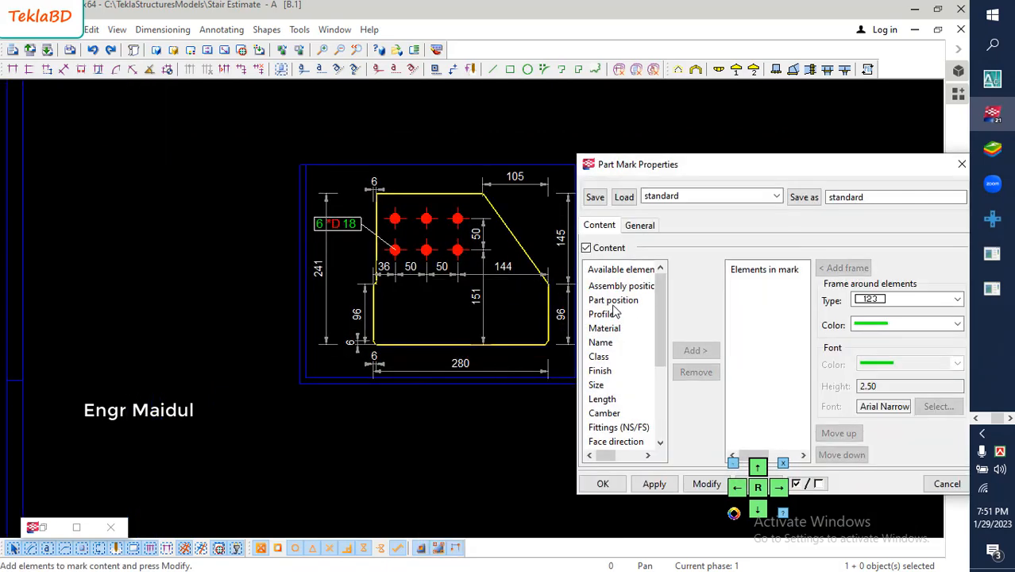
pyautogui.click(613, 300)
pyautogui.click(695, 350)
pyautogui.click(706, 484)
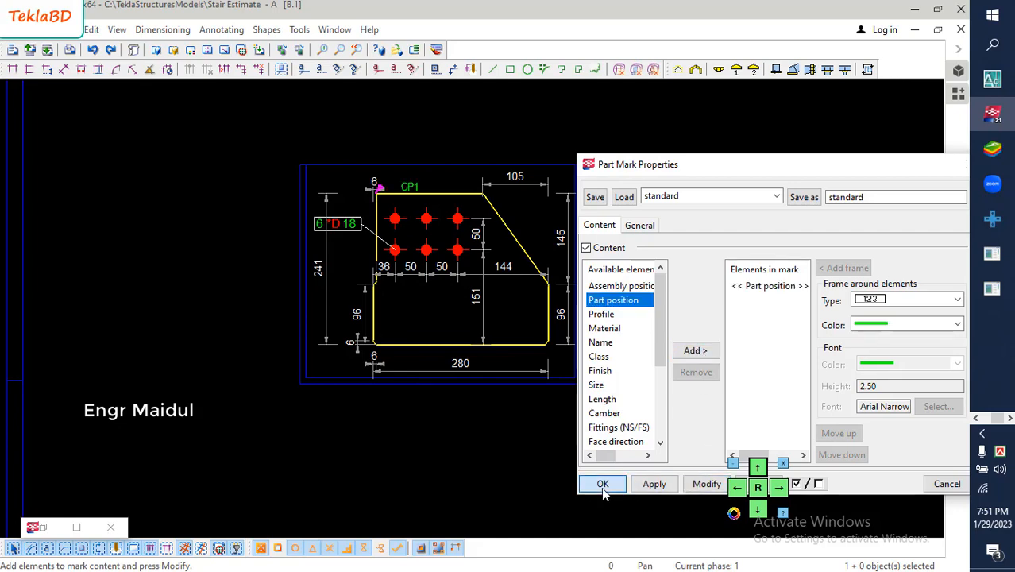
pyautogui.click(602, 486)
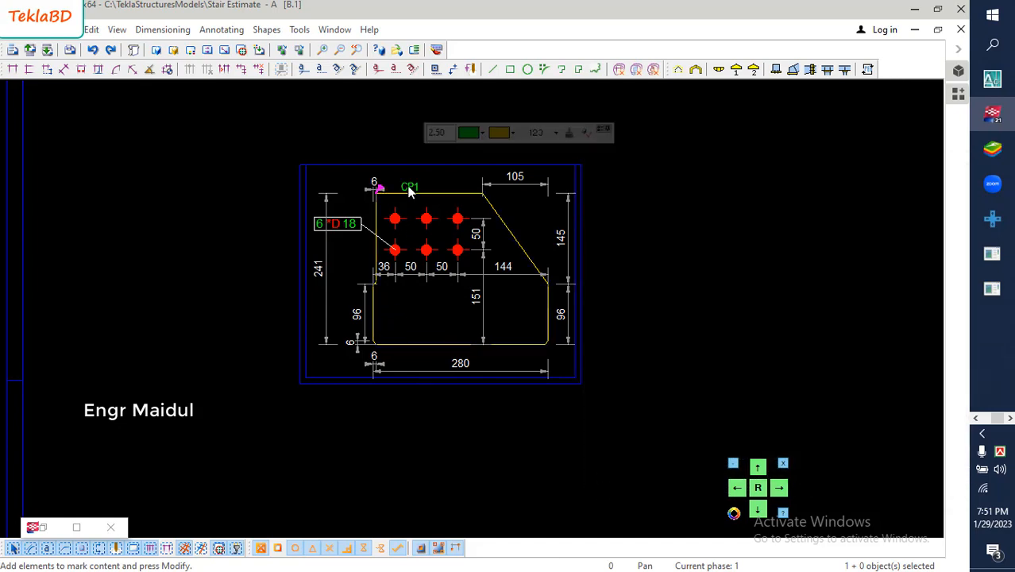
# - Move the plate's part mark from above the top edge to inside the plate, below the bolt-hole dimension chain
pyautogui.scroll(3, 407, 191)
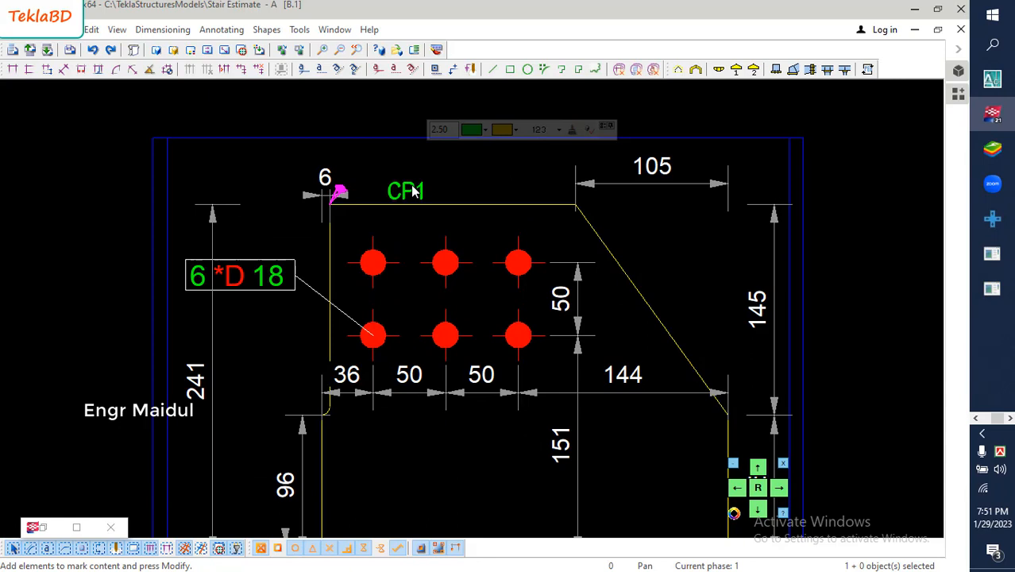
pyautogui.moveTo(409, 185)
pyautogui.mouseDown()
pyautogui.moveTo(456, 216)
pyautogui.moveTo(517, 293)
pyautogui.moveTo(483, 486)
pyautogui.mouseUp()
pyautogui.scroll(-2, 635, 267)
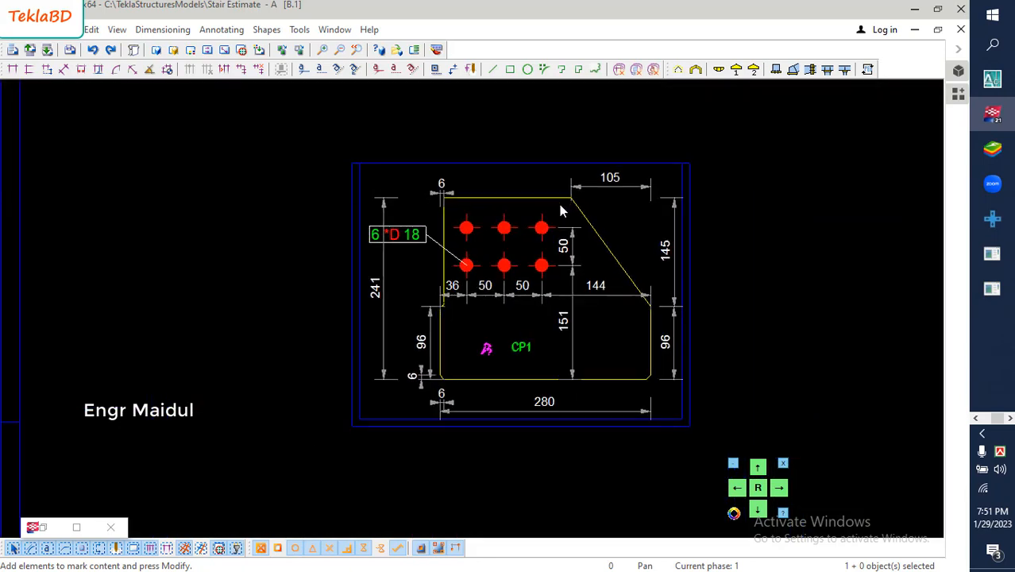
pyautogui.click(751, 256)
# - Create single-part views of the stiffener plate to the right of the beam web in Section C
pyautogui.scroll(-4, 473, 271)
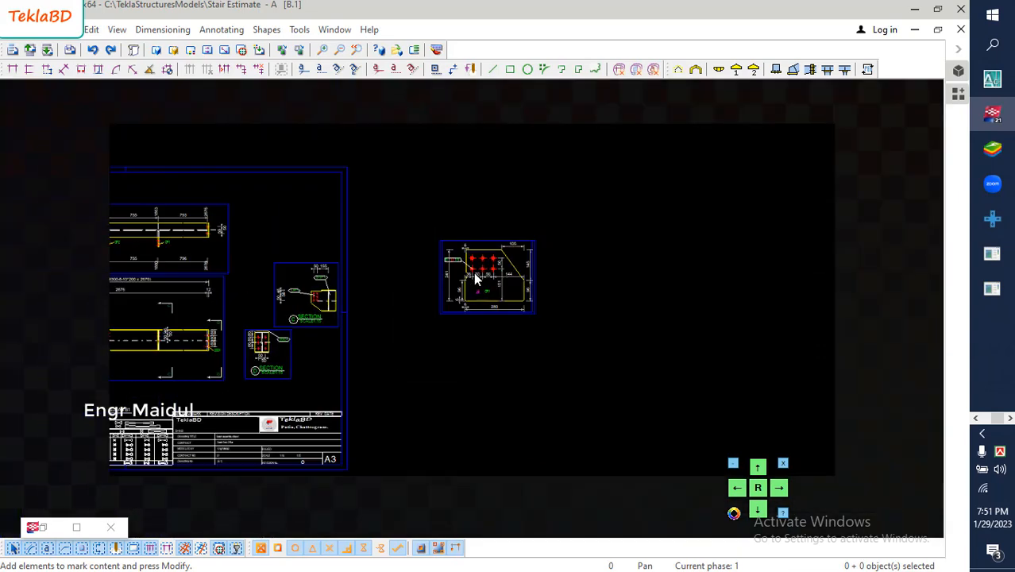
pyautogui.scroll(6, 358, 288)
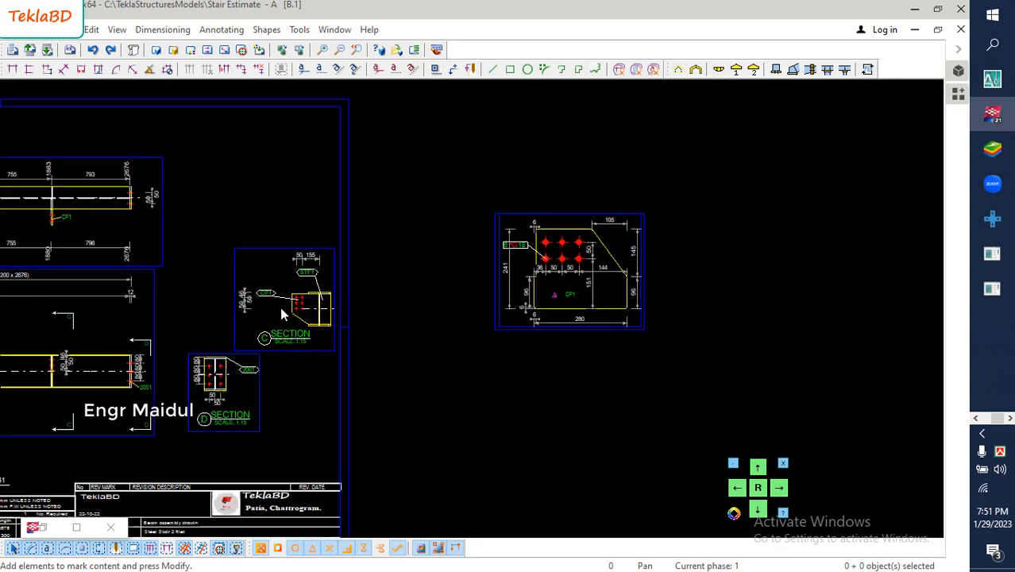
pyautogui.scroll(4, 365, 321)
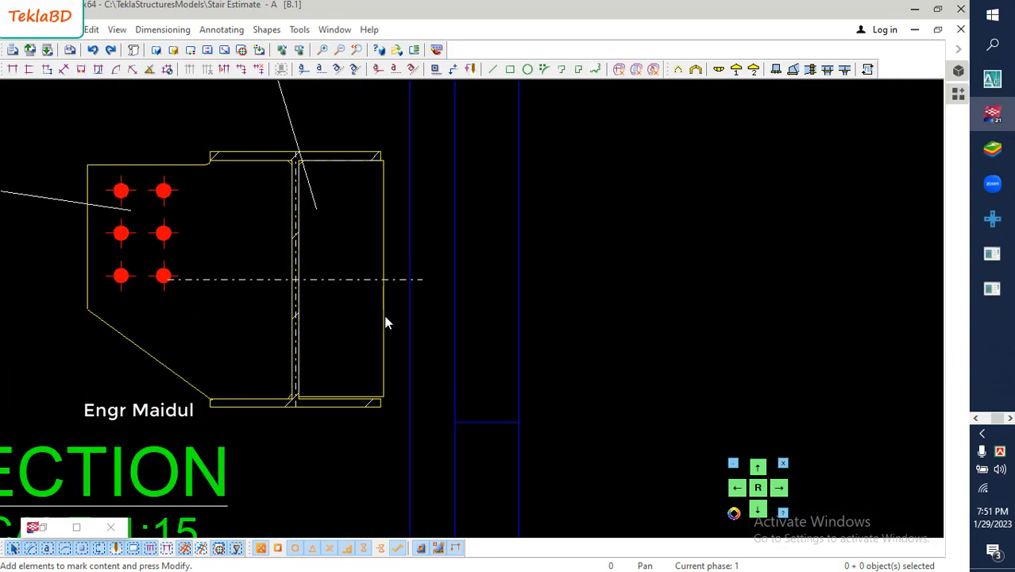
pyautogui.click(510, 291)
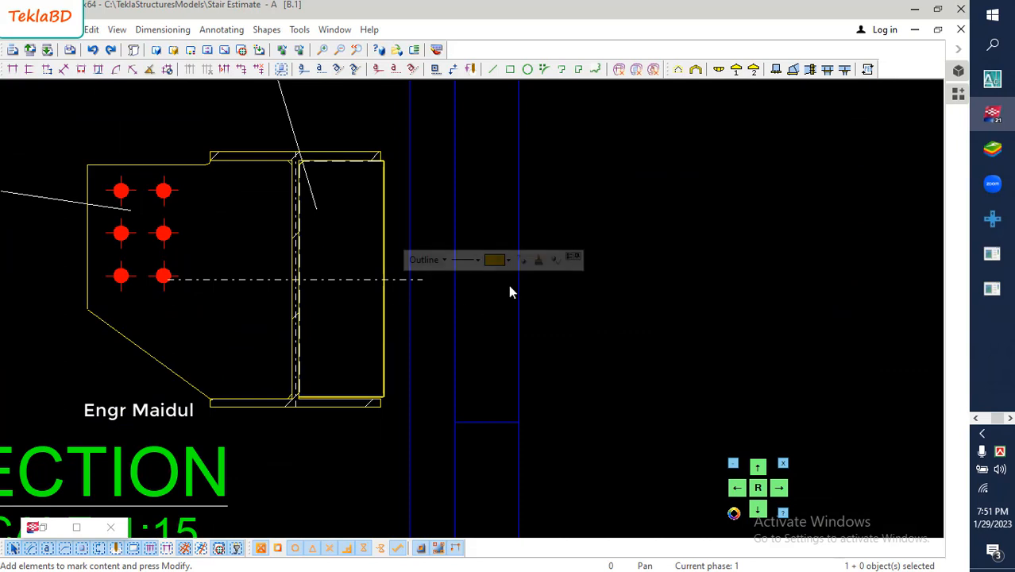
pyautogui.rightClick(620, 307)
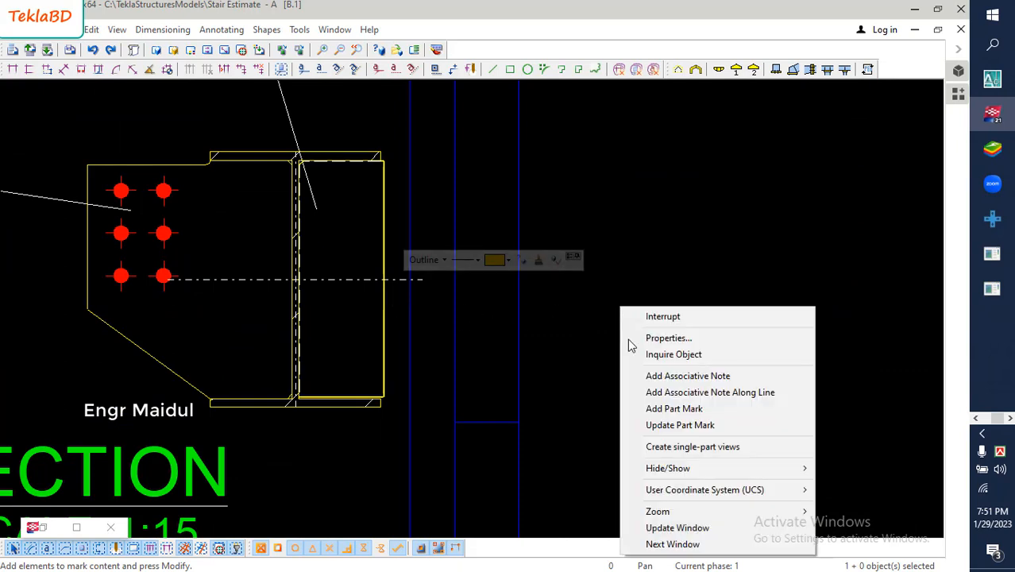
pyautogui.click(684, 447)
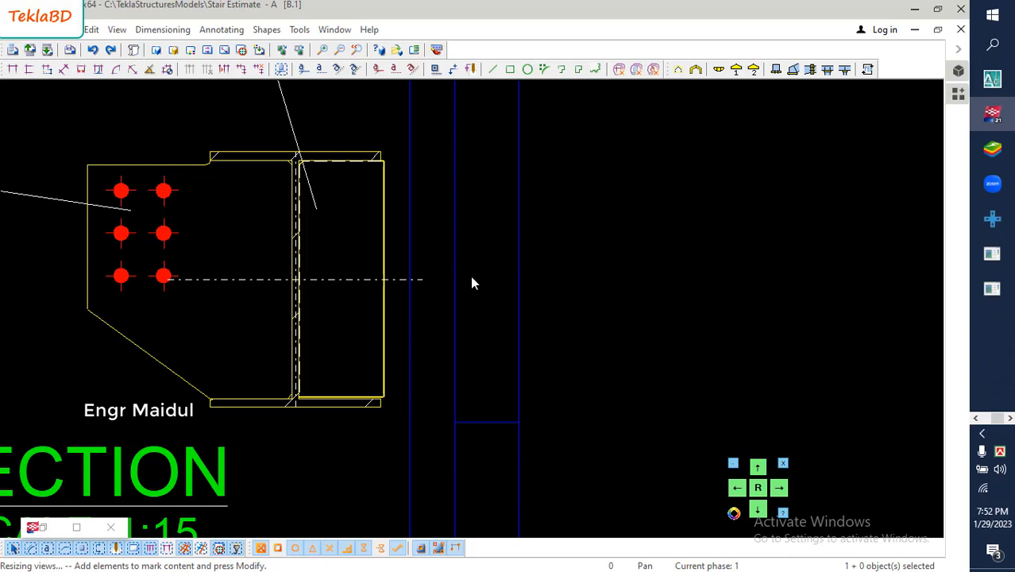
# - Move the stiffener's single-part view group from over the sheet's beam views to the empty space below the connection plate view
pyautogui.scroll(-8, 467, 271)
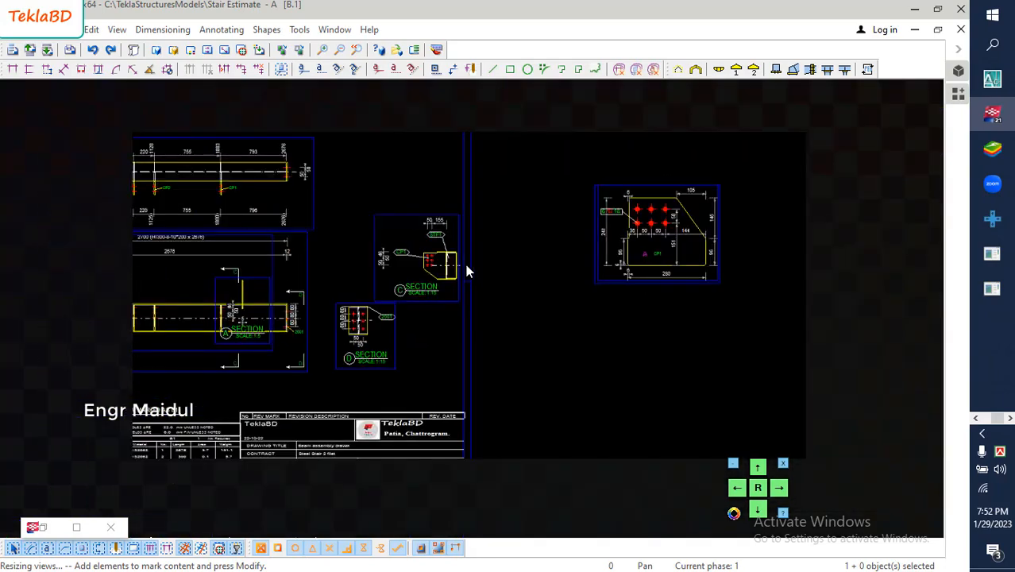
pyautogui.scroll(-3, 466, 272)
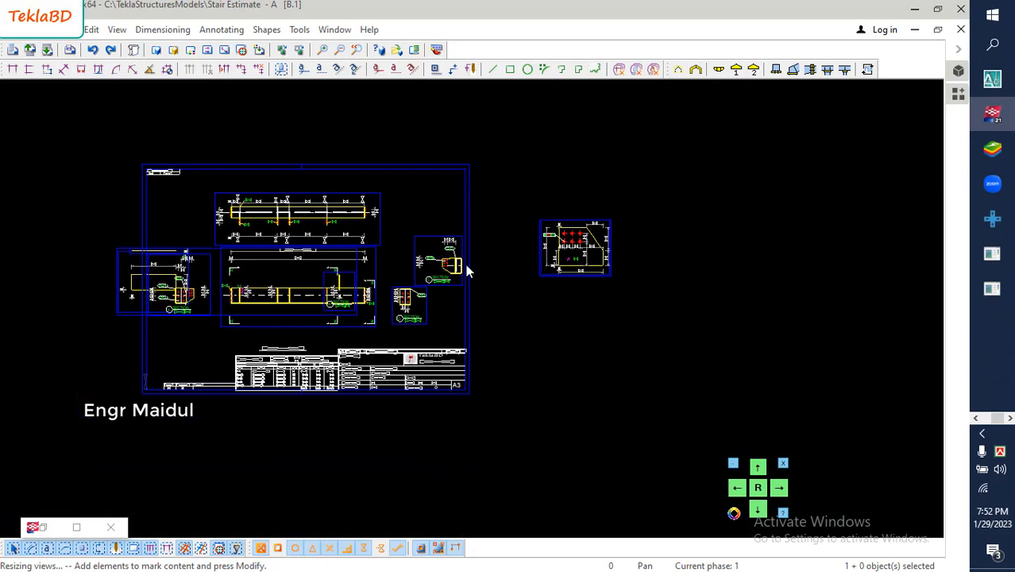
pyautogui.click(119, 247)
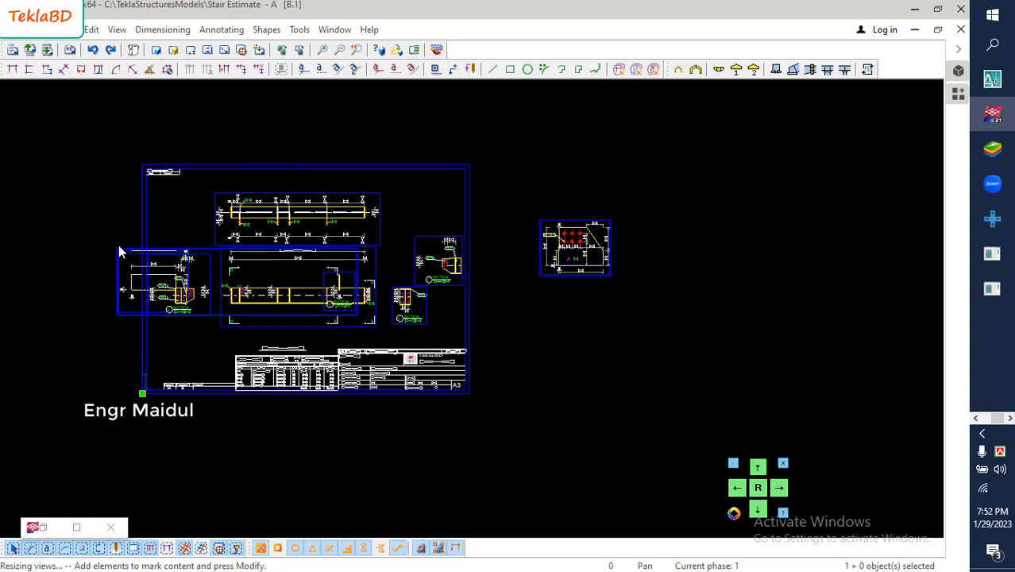
pyautogui.moveTo(119, 254)
pyautogui.mouseDown()
pyautogui.moveTo(693, 242)
pyautogui.moveTo(586, 310)
pyautogui.moveTo(551, 320)
pyautogui.moveTo(531, 310)
pyautogui.mouseUp()
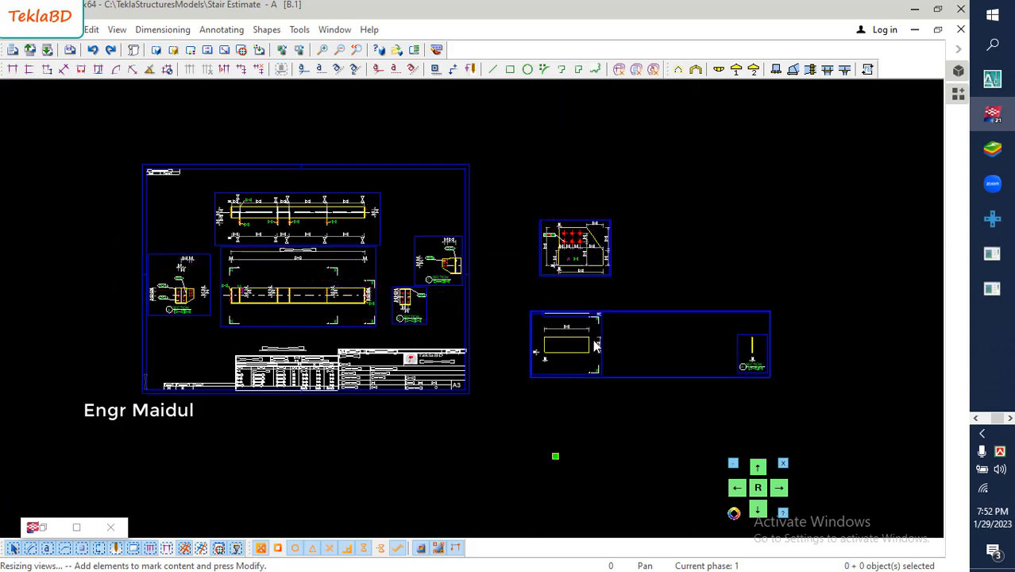
# - Delete the stiffener's Section A view and its thin edge view, keeping only the front view
pyautogui.scroll(4, 733, 377)
pyautogui.scroll(2, 760, 355)
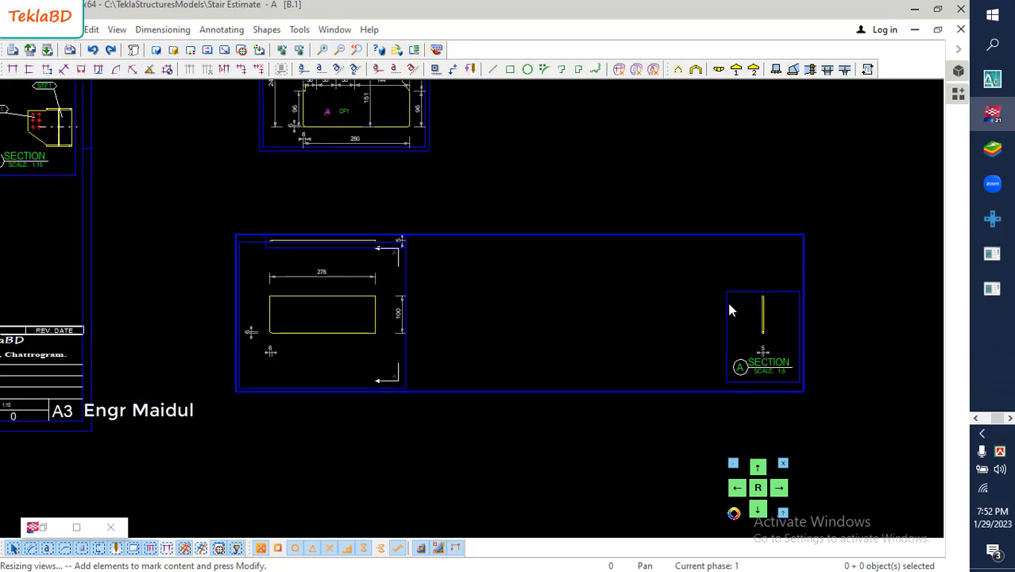
pyautogui.click(729, 303)
pyautogui.press('Delete')
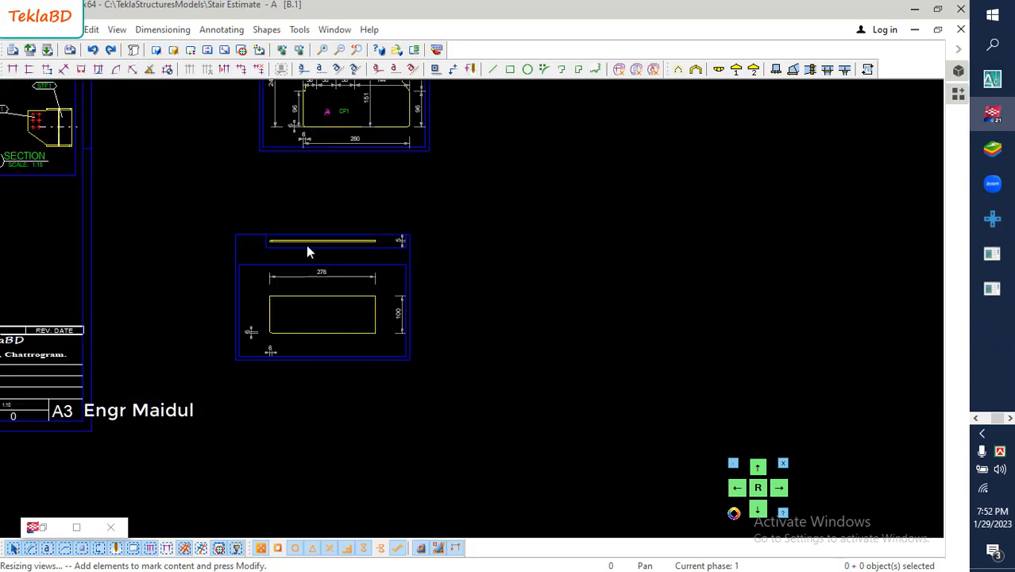
pyautogui.scroll(2, 308, 251)
pyautogui.click(286, 252)
pyautogui.press('Delete')
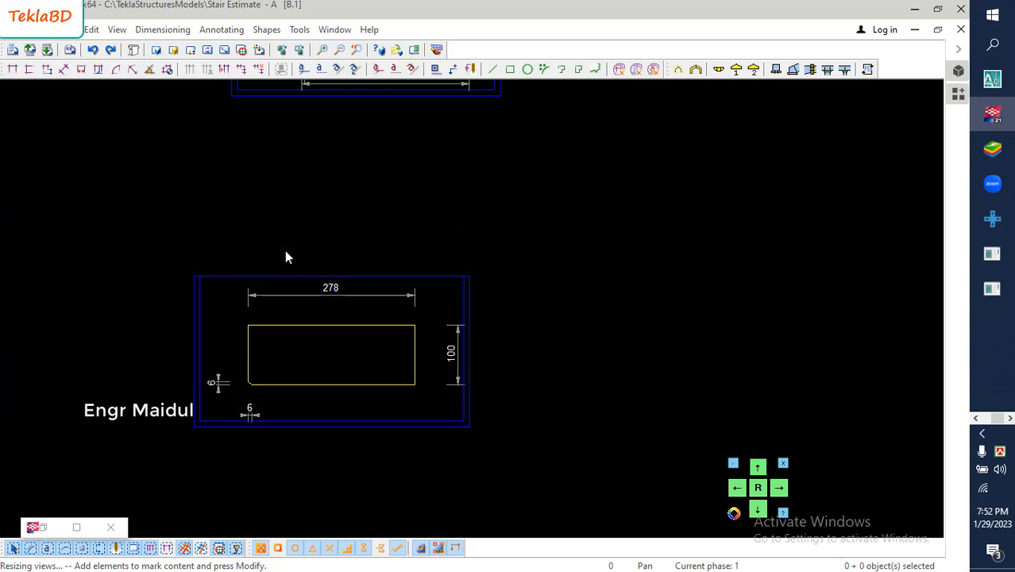
# - Move the stiffener's horizontal and vertical corner chamfer dimensions closer to the plate's lower-left corner
pyautogui.scroll(3, 278, 387)
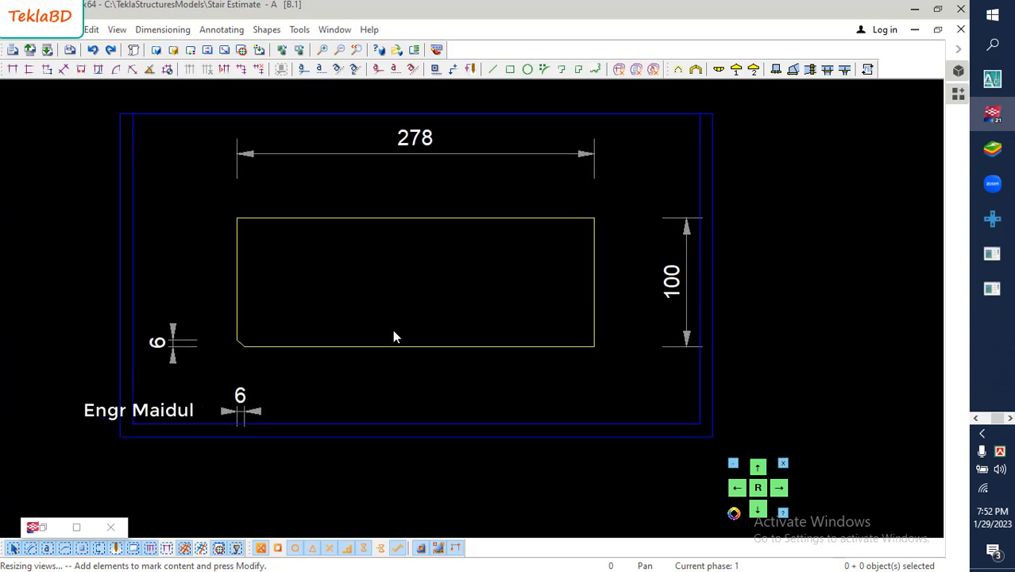
pyautogui.click(247, 409)
pyautogui.moveTo(246, 409); pyautogui.dragTo(243, 382)
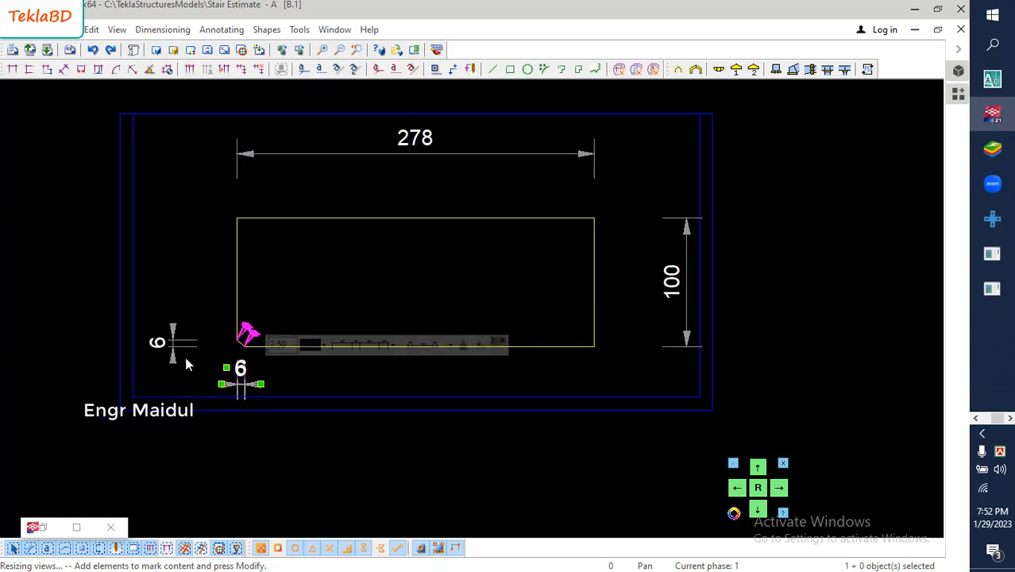
pyautogui.click(166, 349)
pyautogui.moveTo(166, 349); pyautogui.dragTo(198, 346)
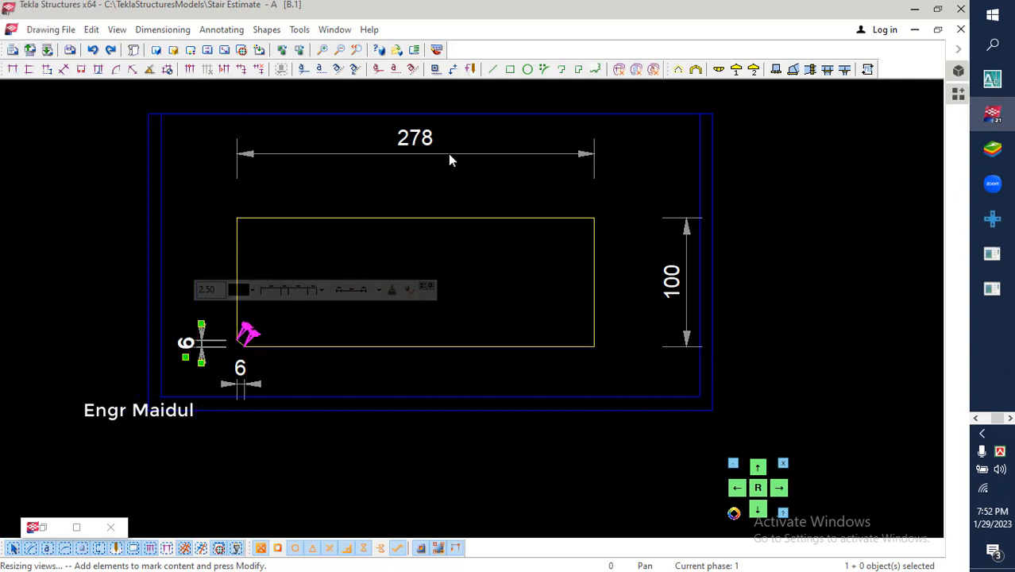
# - Move the stiffener's overall width and height dimensions closer to the plate's top and right edges
pyautogui.click(418, 144)
pyautogui.click(415, 138)
pyautogui.moveTo(415, 138); pyautogui.dragTo(419, 171)
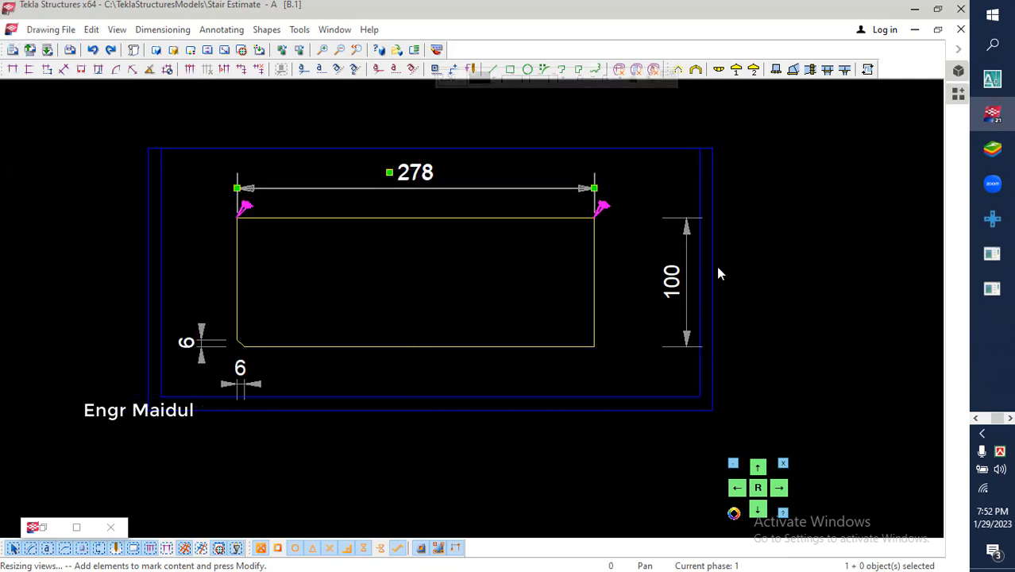
pyautogui.click(676, 276)
pyautogui.moveTo(675, 276); pyautogui.dragTo(631, 277)
pyautogui.click(507, 270)
pyautogui.scroll(-4, 507, 254)
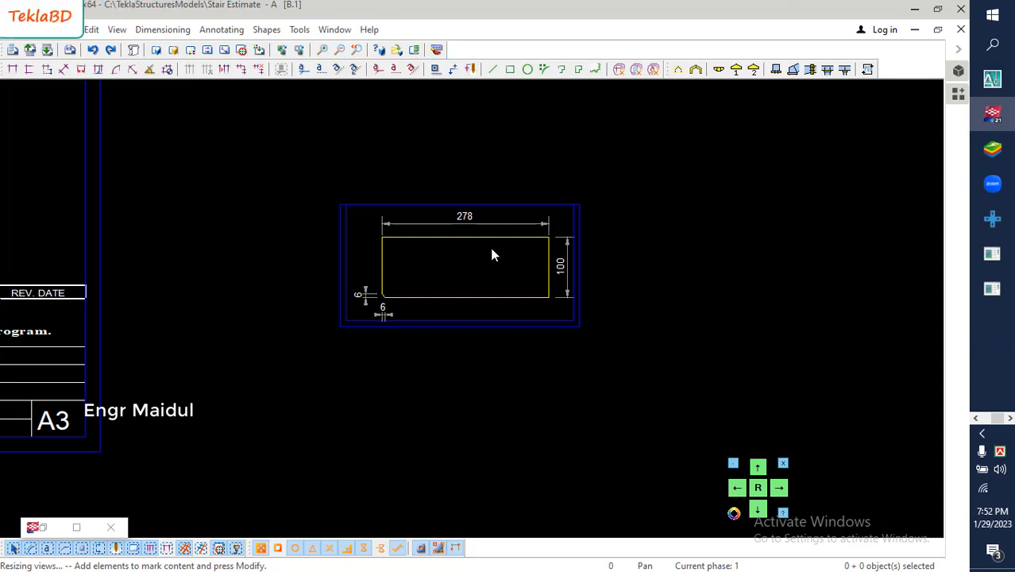
# - Add a part mark containing only the part position to the stiffener plate in its single-part view
pyautogui.scroll(-6, 492, 255)
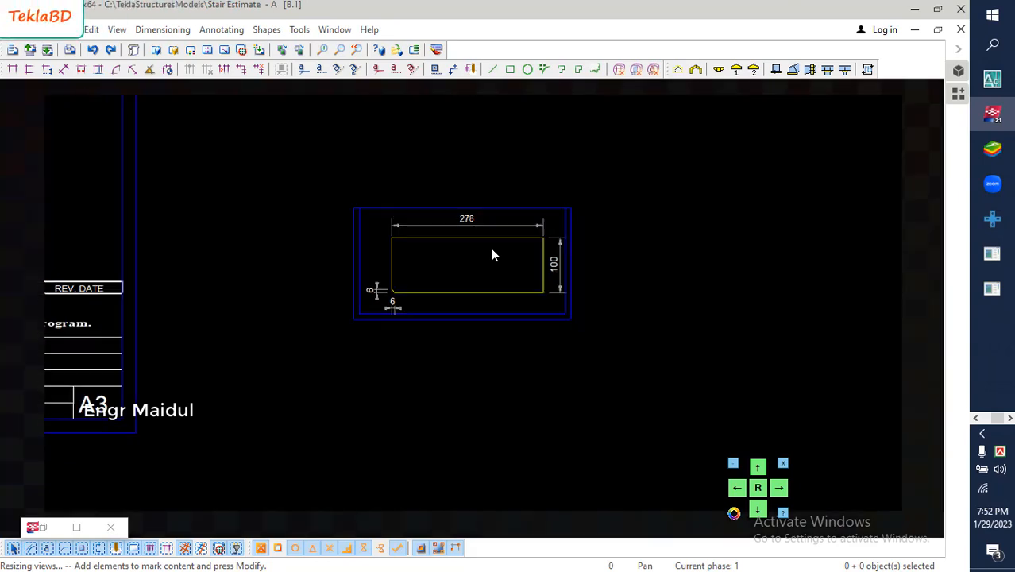
pyautogui.scroll(6, 492, 259)
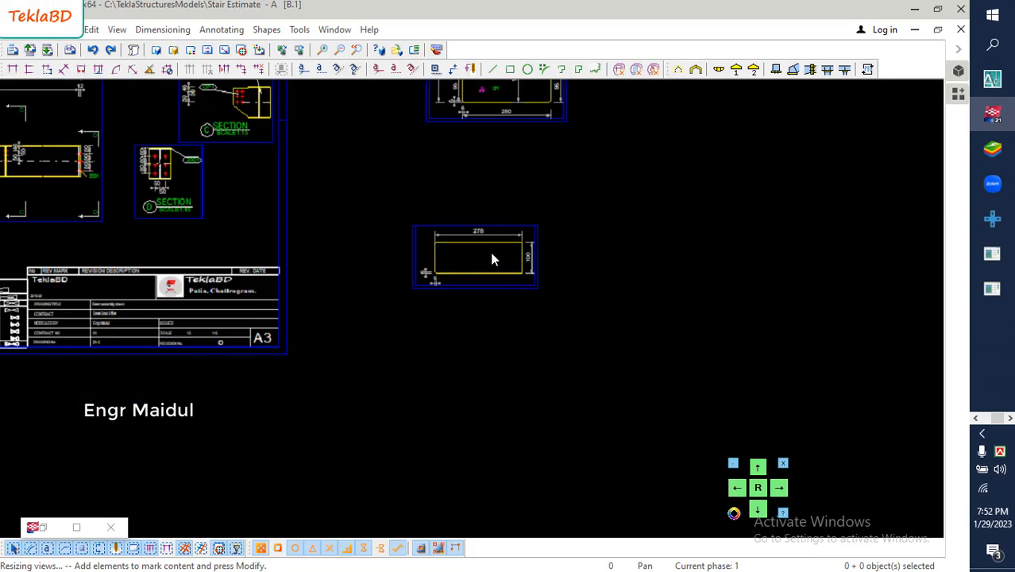
pyautogui.rightClick(490, 235)
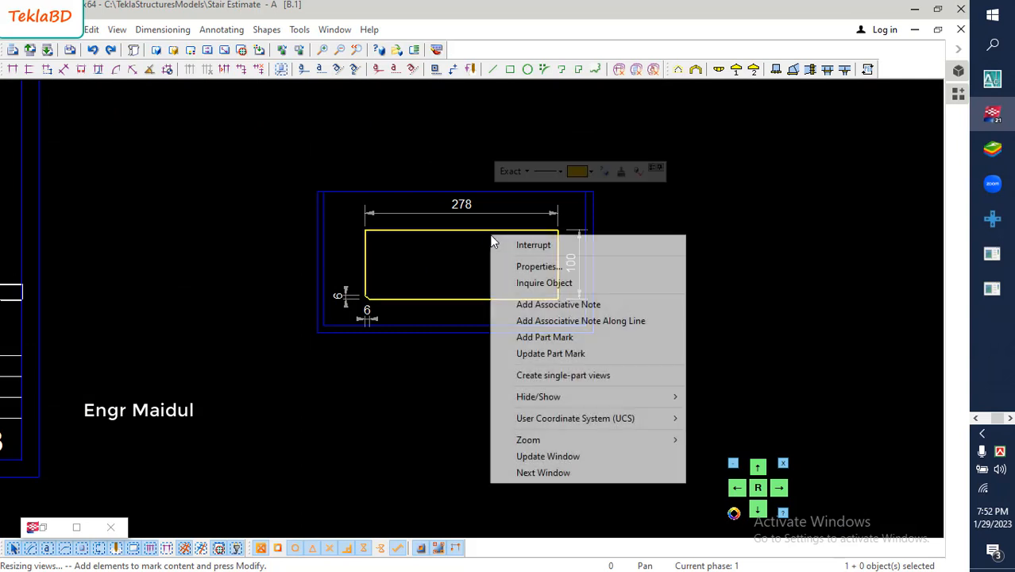
pyautogui.click(543, 337)
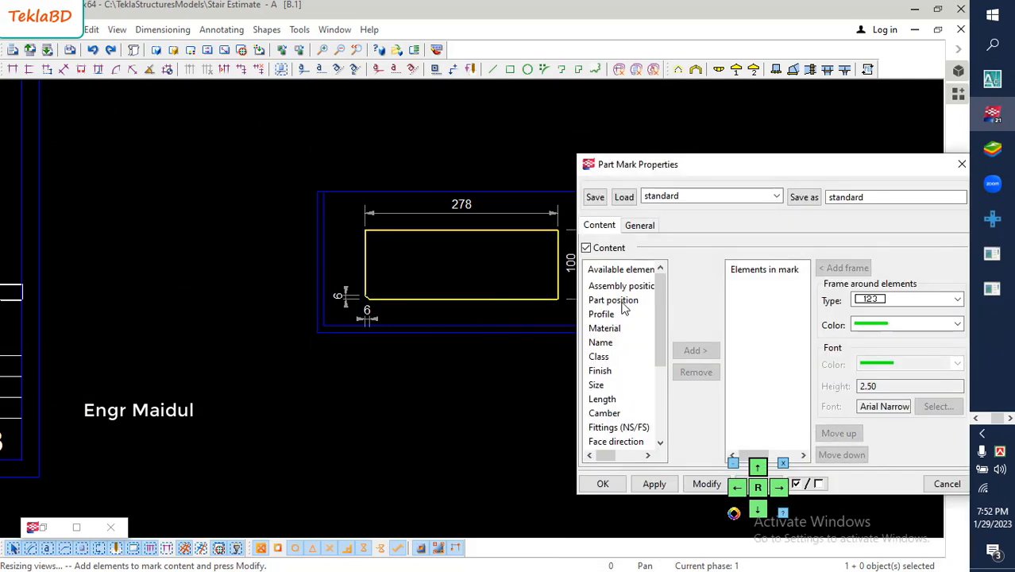
pyautogui.click(624, 300)
pyautogui.click(695, 350)
pyautogui.click(701, 485)
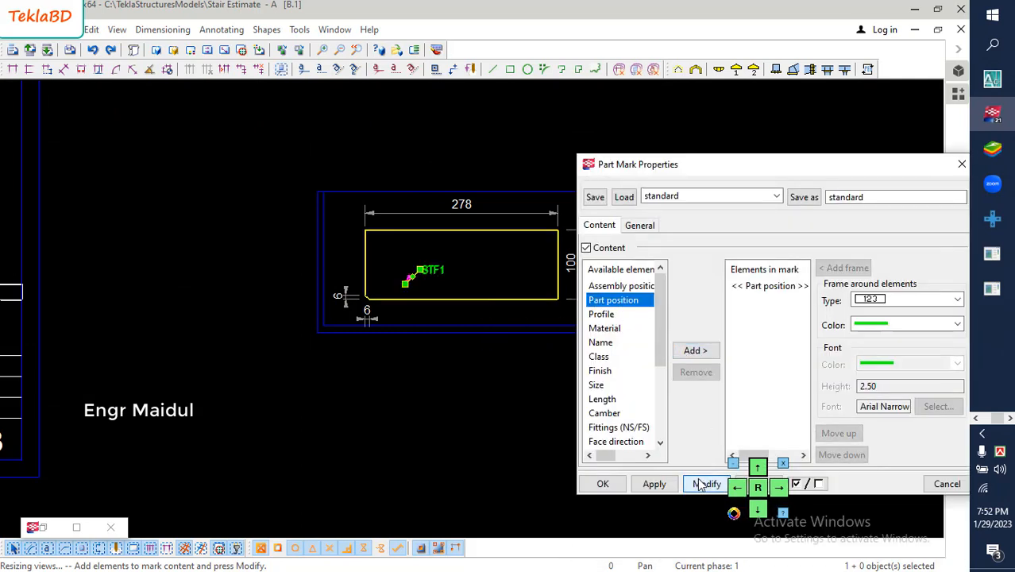
pyautogui.click(605, 483)
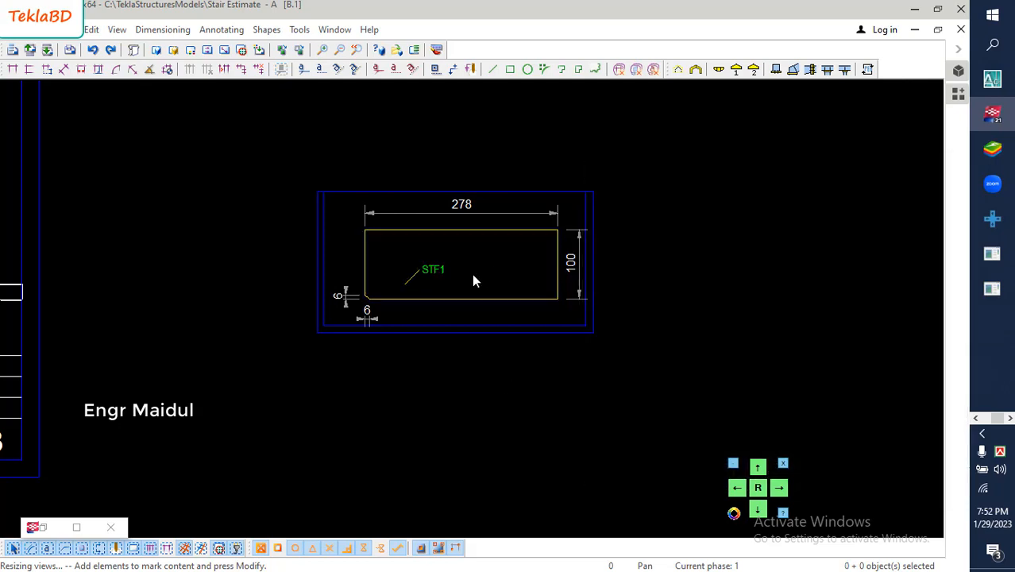
# - Examine the material list for assembly B1, comparing its plate rows and the main beam's profile entry with the beam view
pyautogui.scroll(-5, 468, 273)
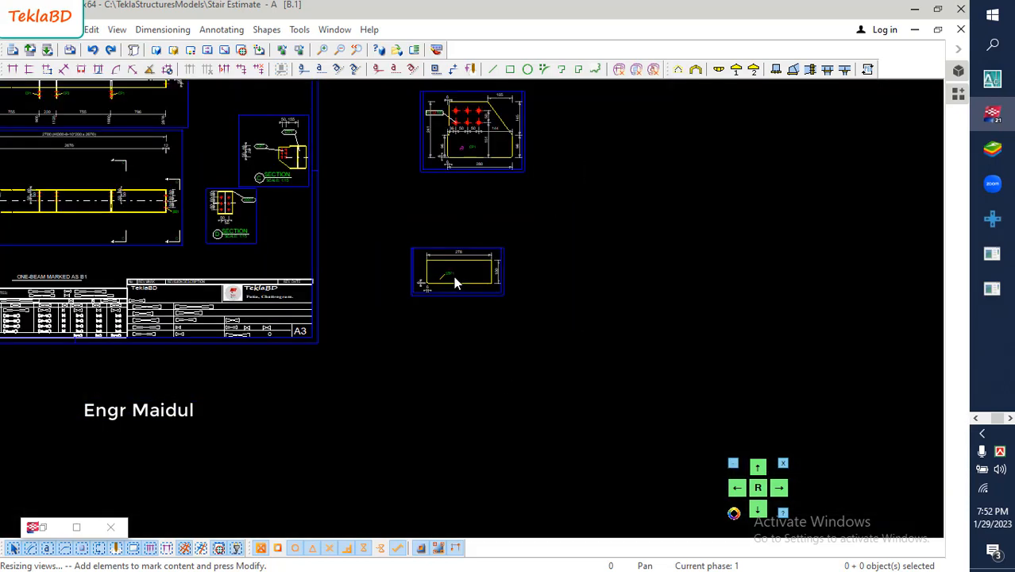
pyautogui.scroll(-2, 453, 275)
pyautogui.moveTo(199, 286); pyautogui.dragTo(421, 283, button='middle')
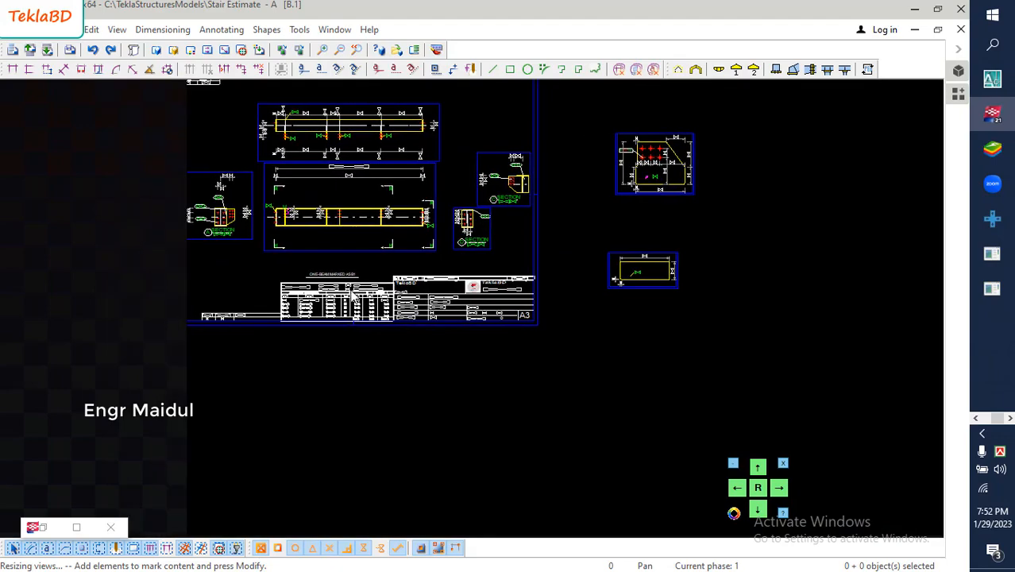
pyautogui.scroll(6, 262, 322)
pyautogui.scroll(3, 260, 319)
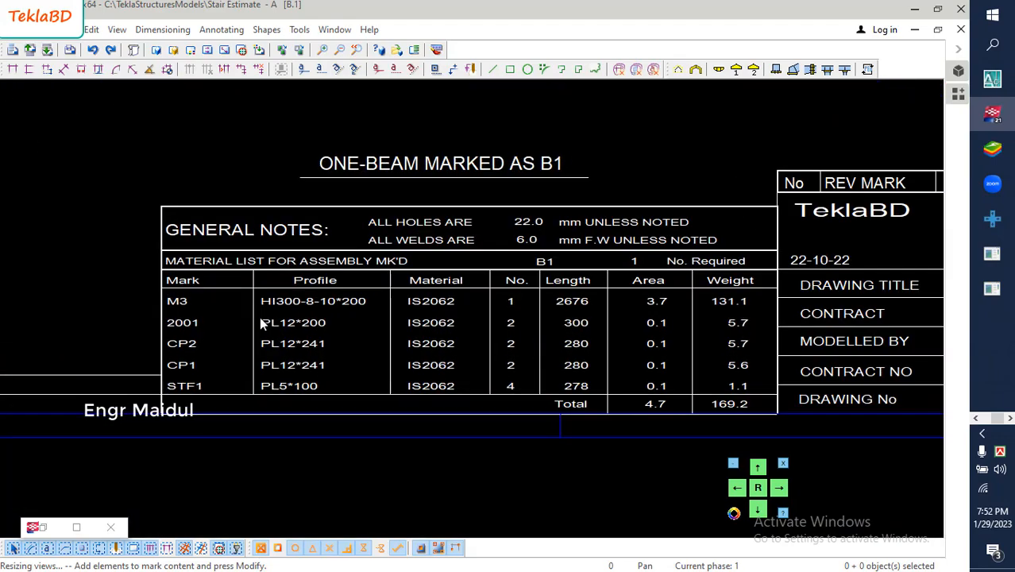
pyautogui.scroll(1, 308, 344)
pyautogui.moveTo(308, 342); pyautogui.dragTo(307, 316, button='middle')
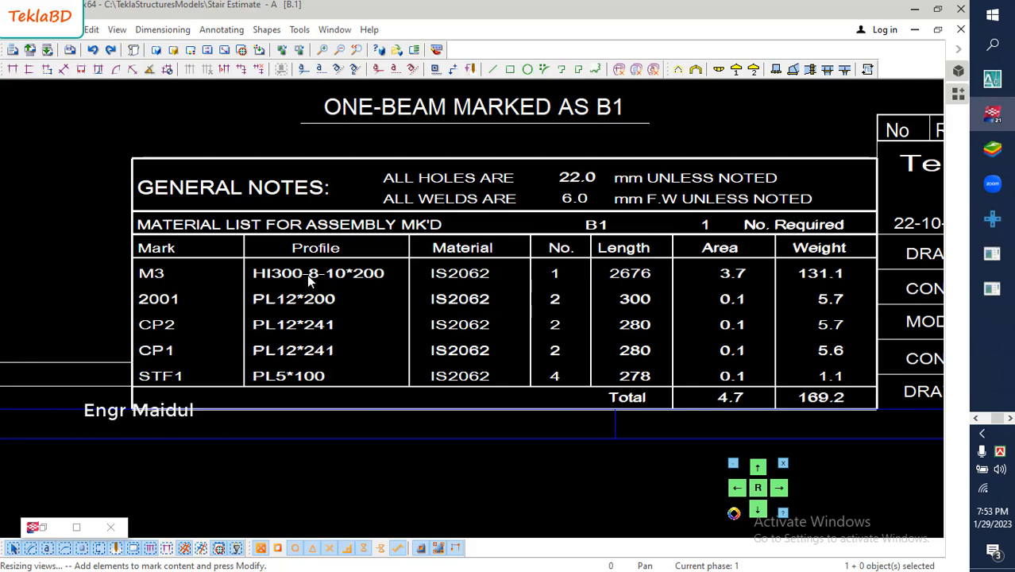
pyautogui.scroll(-5, 306, 274)
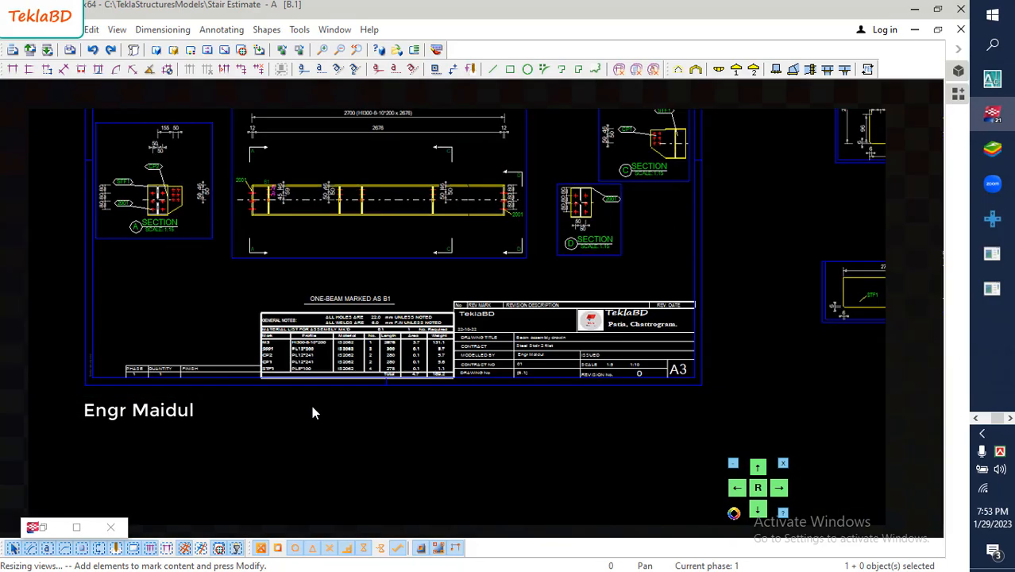
pyautogui.scroll(5, 306, 262)
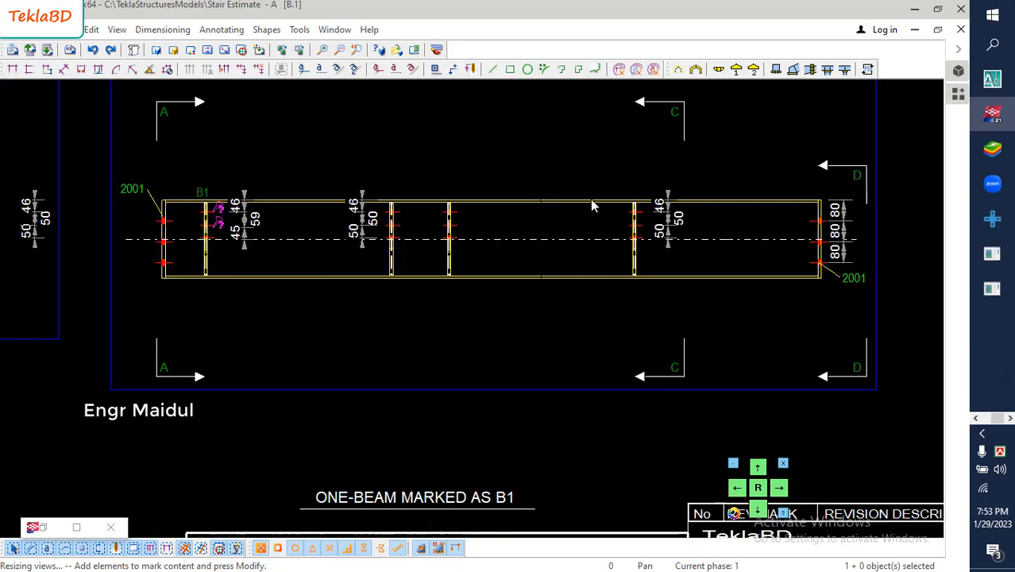
pyautogui.scroll(-5, 470, 215)
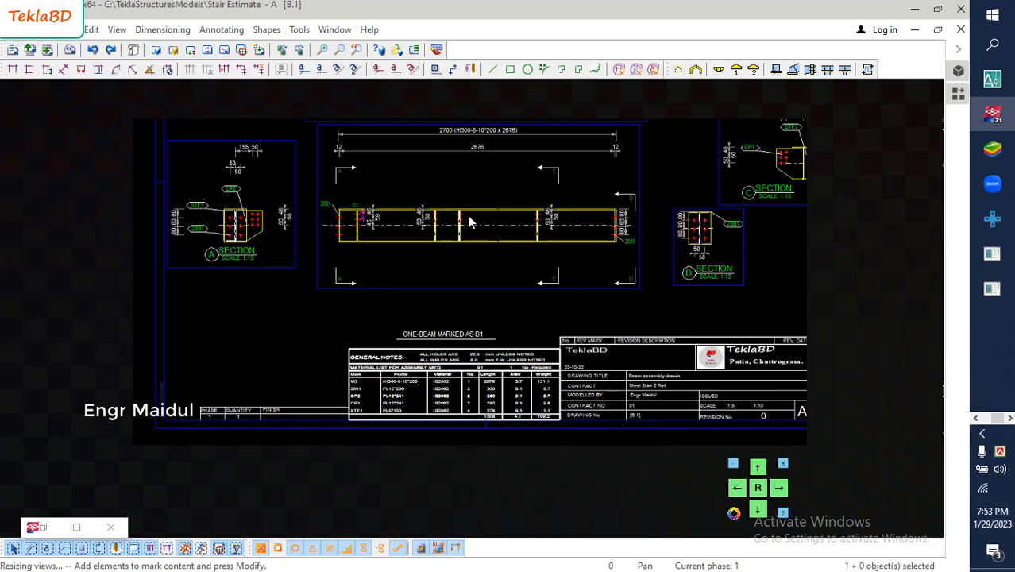
pyautogui.scroll(5, 385, 411)
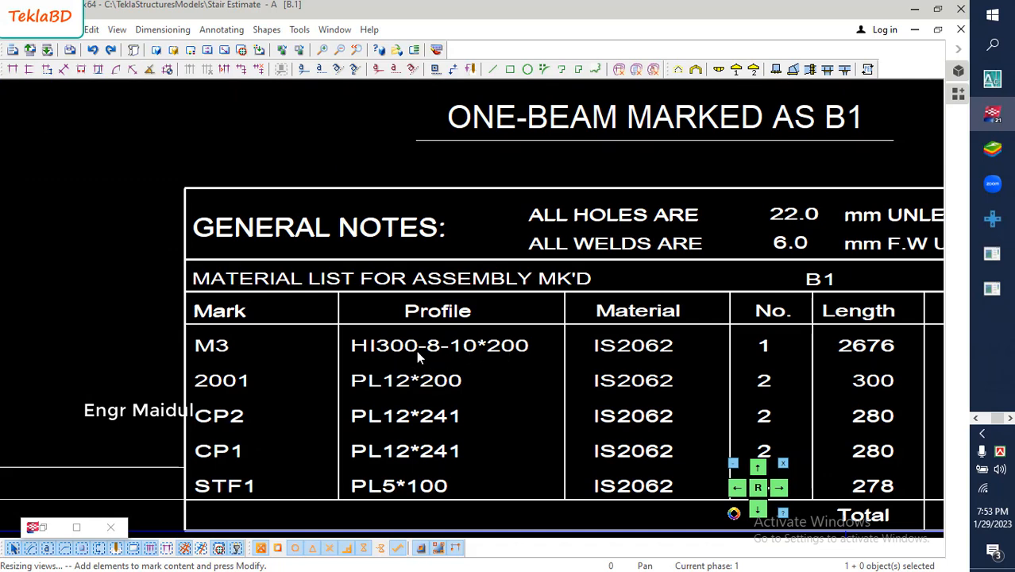
pyautogui.moveTo(326, 328); pyautogui.dragTo(540, 363)
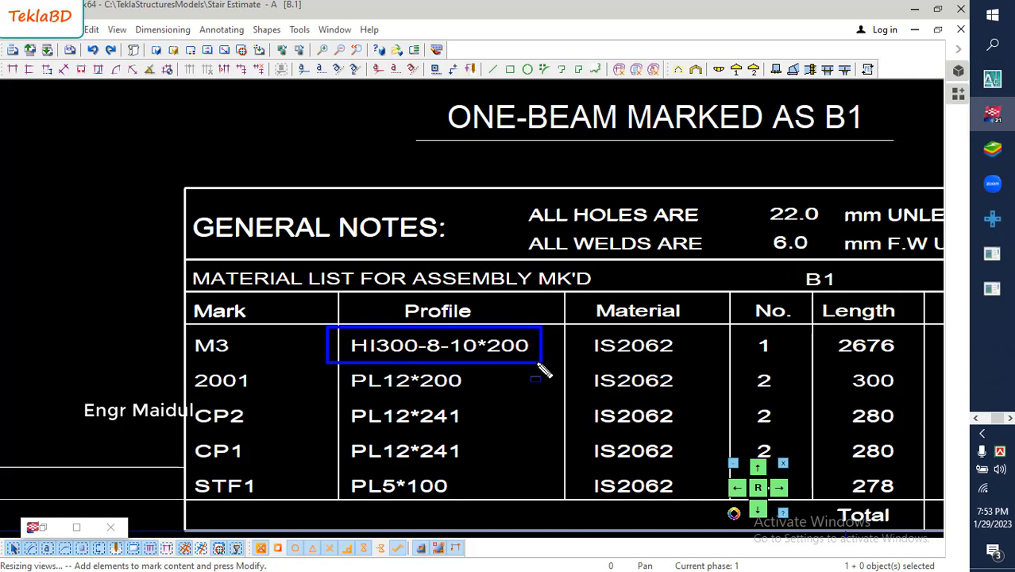
# - Examine the beam's top view with its connection plate marks and running dimensions, along with the surrounding sheet layout
pyautogui.scroll(-6, 504, 363)
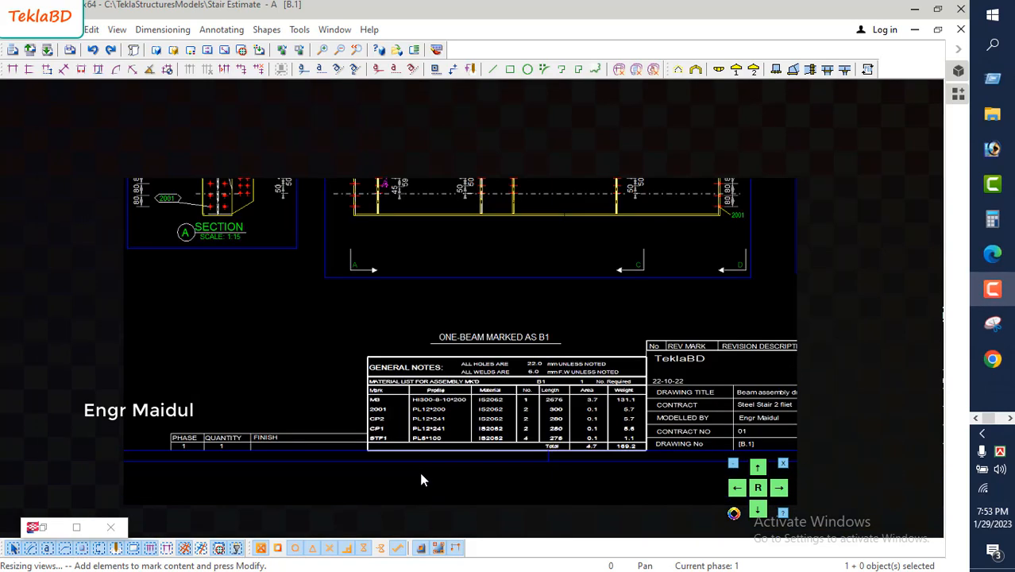
pyautogui.scroll(8, 425, 292)
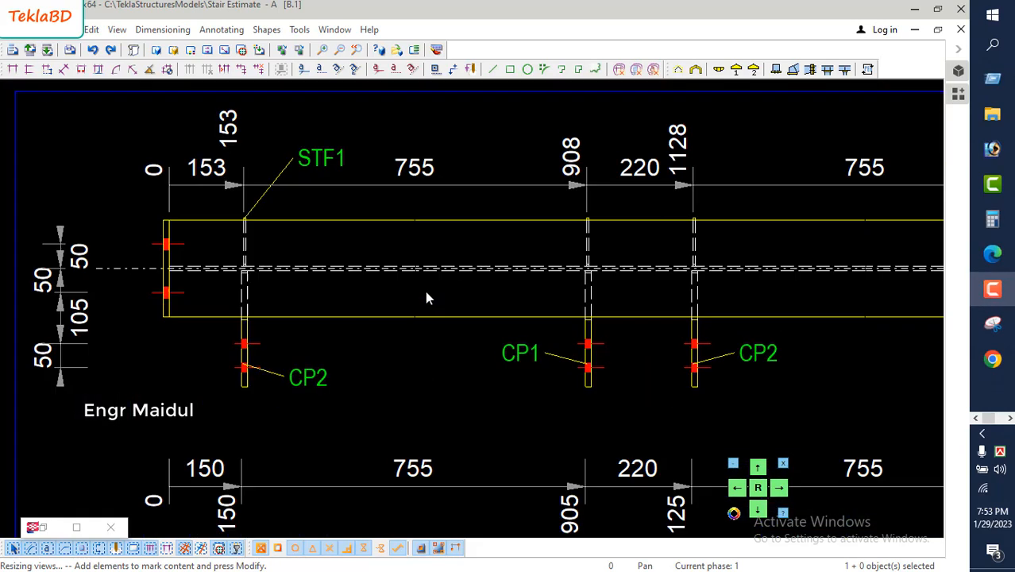
pyautogui.scroll(-5, 424, 294)
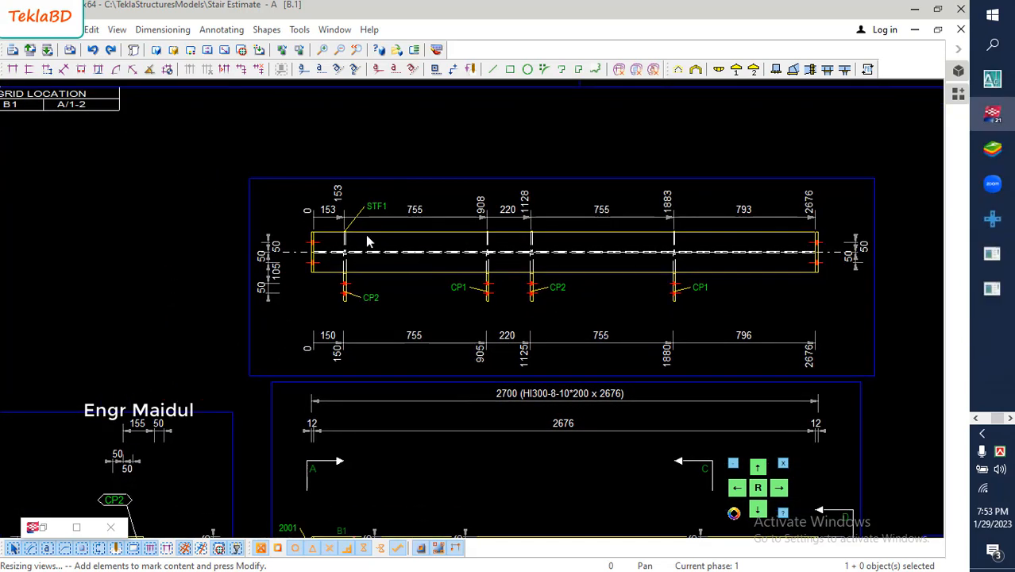
pyautogui.scroll(2, 363, 235)
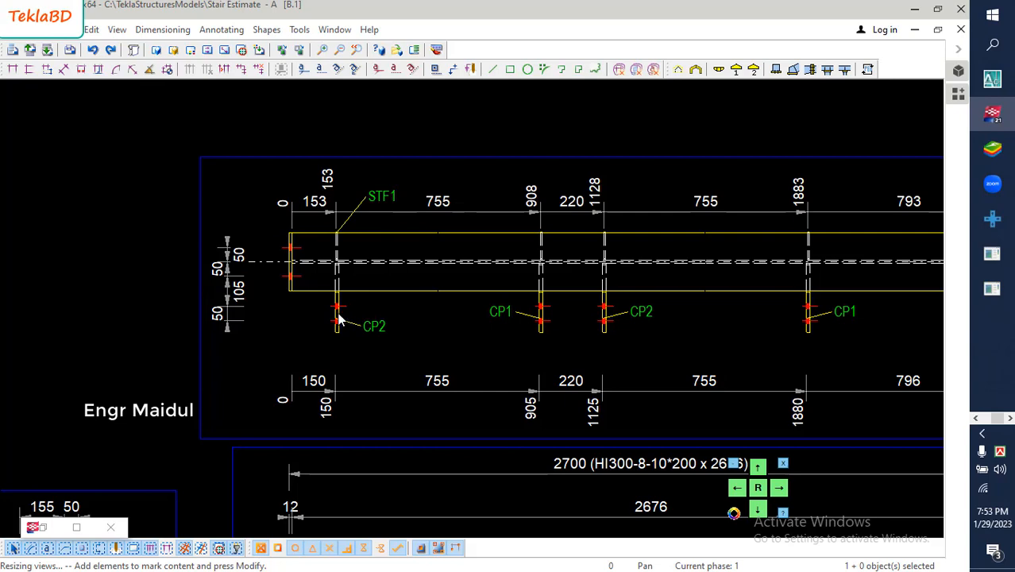
pyautogui.scroll(-1, 339, 318)
pyautogui.moveTo(644, 277); pyautogui.dragTo(600, 242, button='middle')
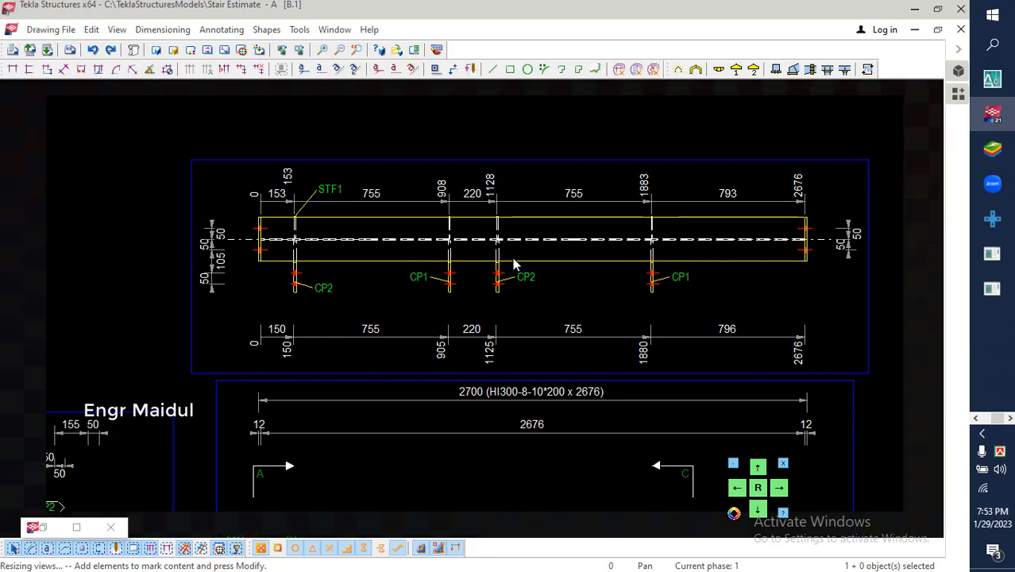
pyautogui.scroll(-1, 513, 263)
pyautogui.scroll(-3, 511, 263)
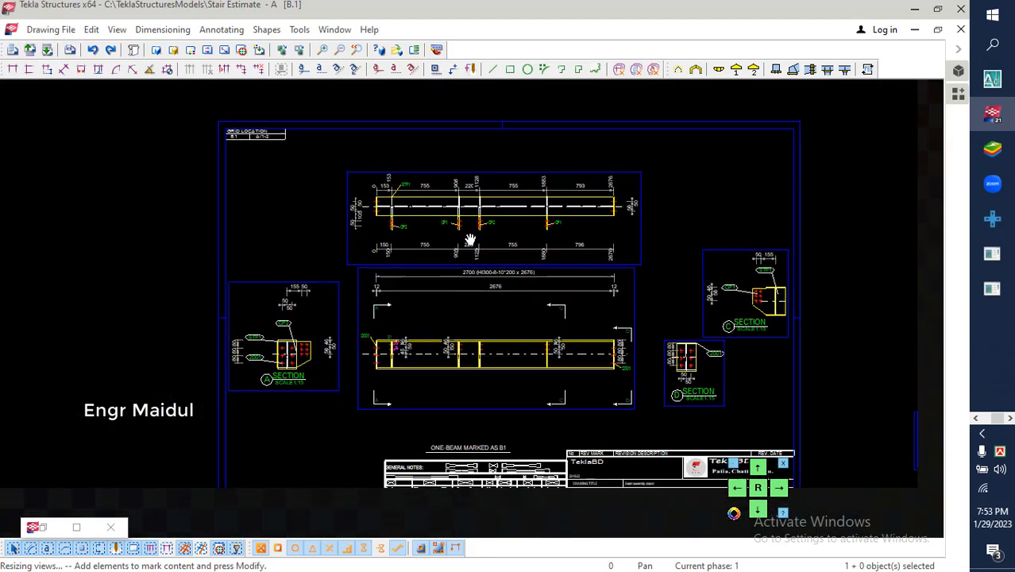
# - Move the connection plate's single-part view into the sheet's upper-right corner and the Section A view down to the lower-left corner
pyautogui.scroll(-1, 467, 268)
pyautogui.moveTo(573, 282); pyautogui.dragTo(514, 279, button='middle')
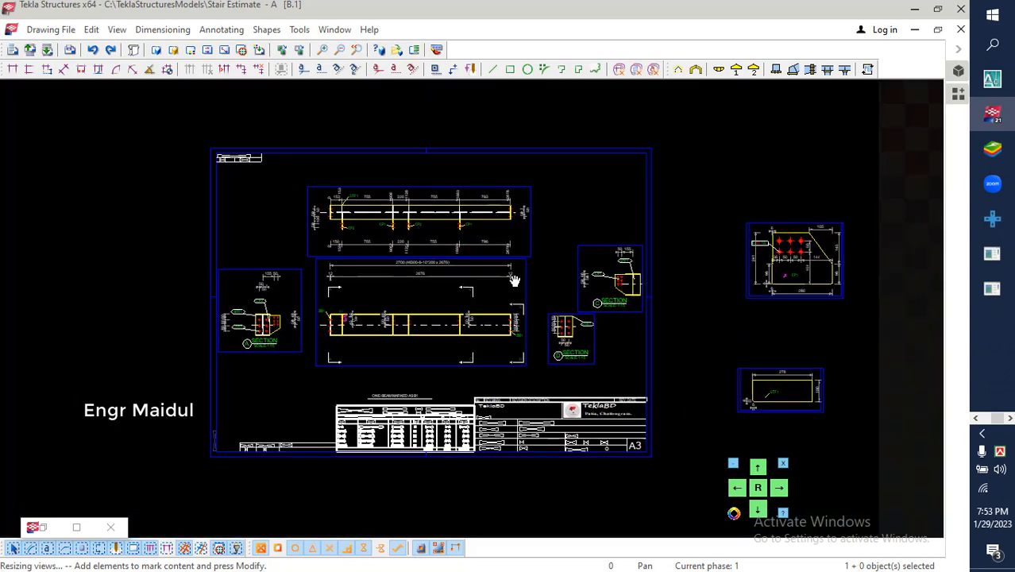
pyautogui.scroll(1, 499, 293)
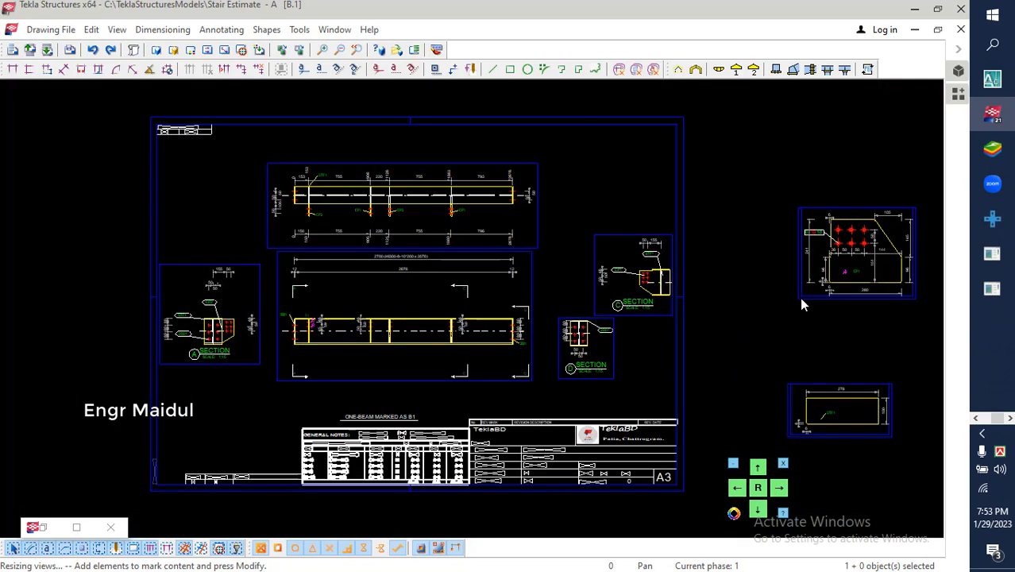
pyautogui.moveTo(796, 294); pyautogui.dragTo(562, 226)
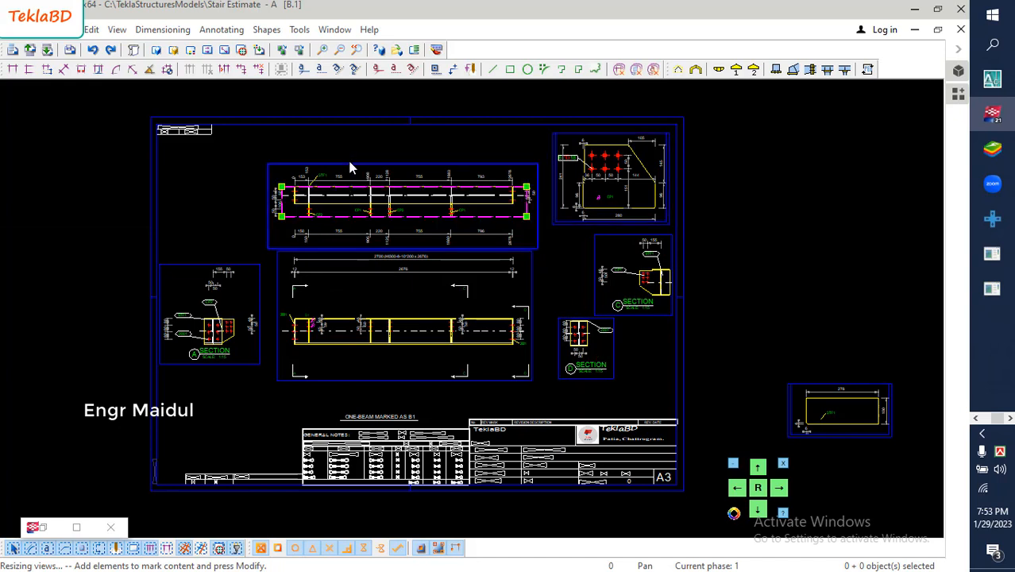
pyautogui.moveTo(188, 262); pyautogui.dragTo(198, 377)
# - Shift the beam's upper and lower main views left, close to the sheet's left border
pyautogui.click(280, 163)
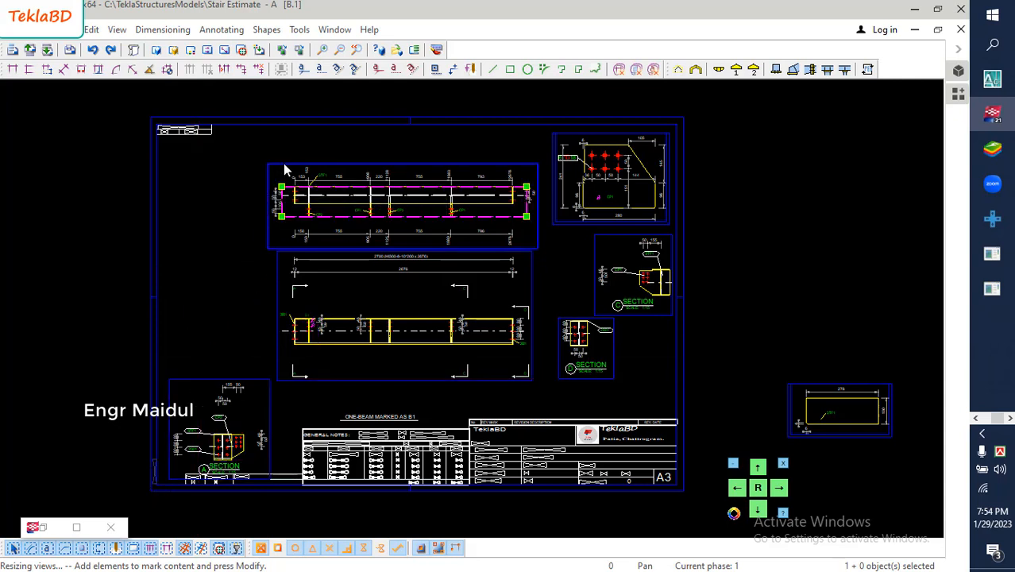
pyautogui.moveTo(283, 162); pyautogui.dragTo(188, 154)
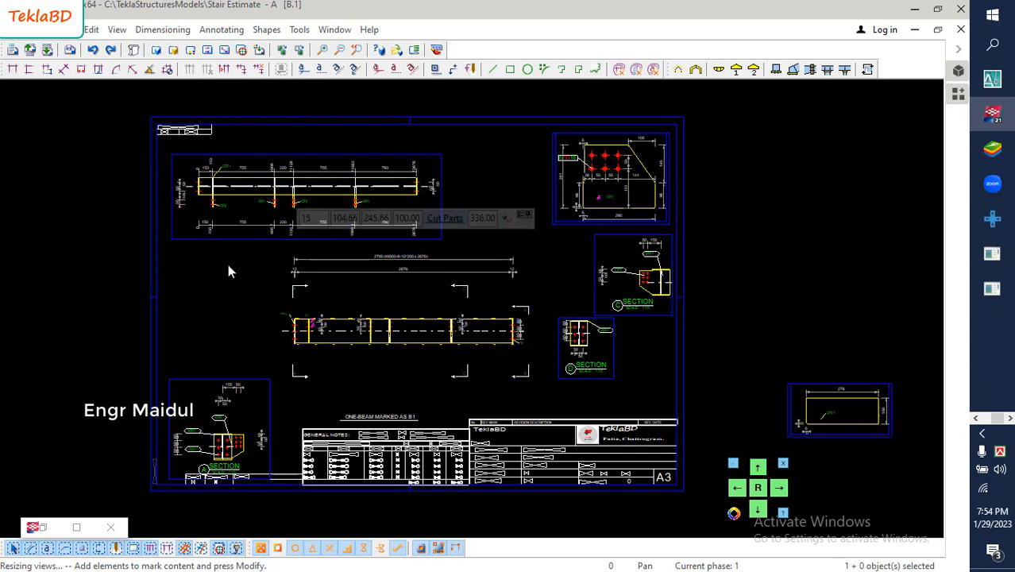
pyautogui.moveTo(278, 280)
pyautogui.mouseDown()
pyautogui.moveTo(197, 260)
pyautogui.moveTo(172, 276)
pyautogui.mouseUp()
# - Delete all horizontal and vertical dimensions from the Section A view, keeping its part marks
pyautogui.scroll(4, 219, 472)
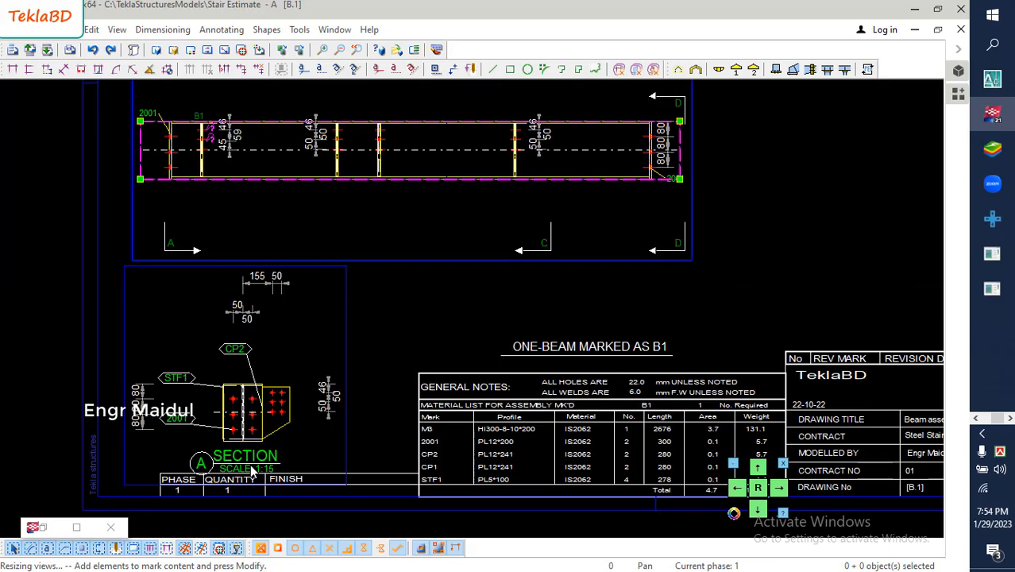
pyautogui.click(270, 285)
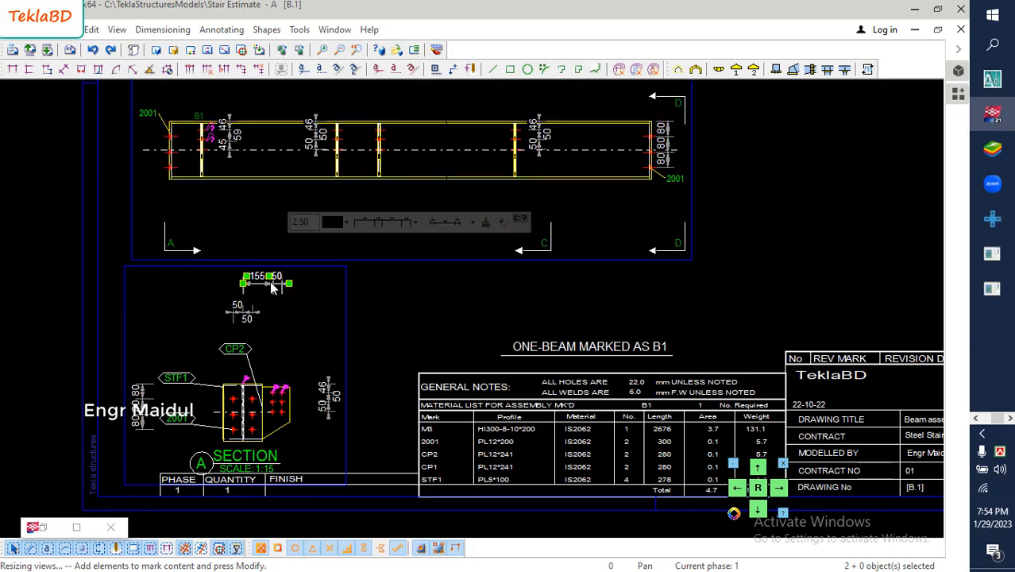
pyautogui.press('Delete')
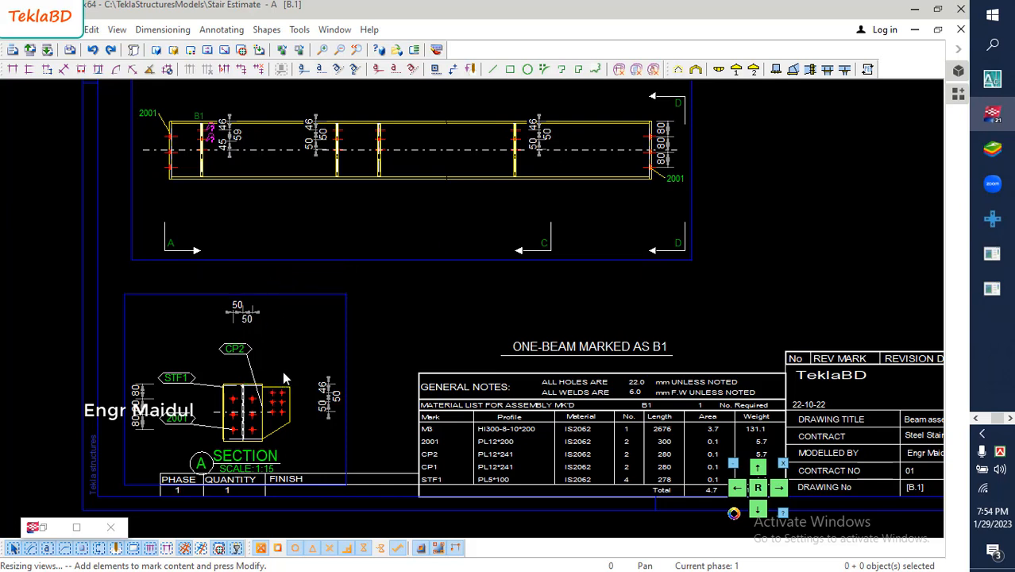
pyautogui.click(328, 401)
pyautogui.press('Delete')
pyautogui.click(248, 316)
pyautogui.press('Delete')
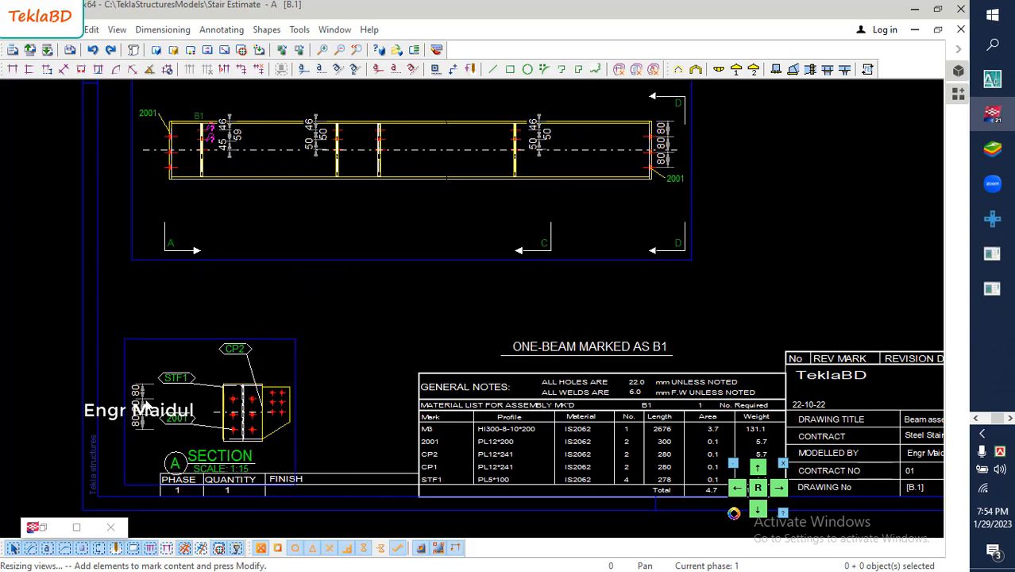
pyautogui.click(144, 405)
pyautogui.press('Delete')
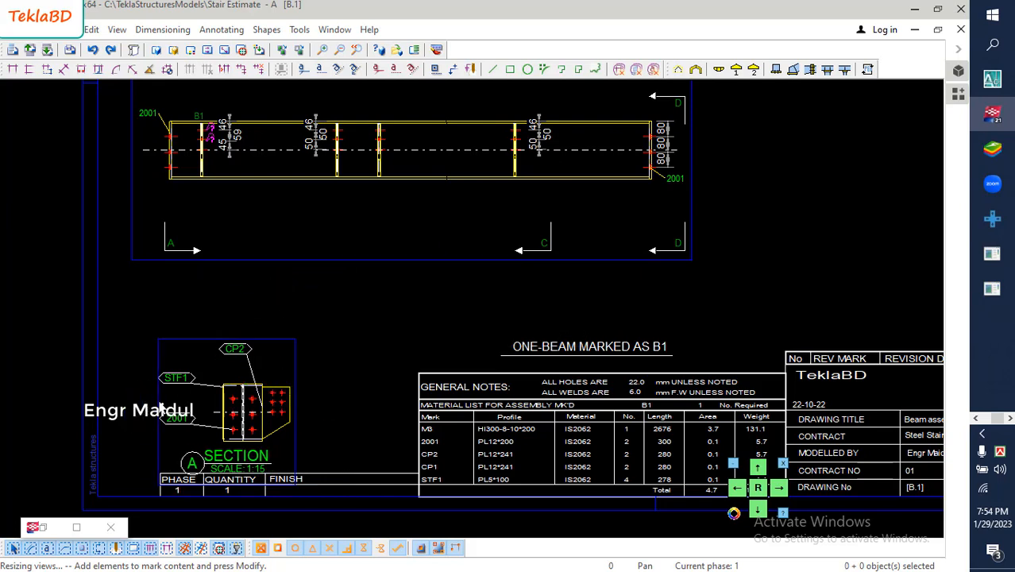
# - Move the Section A view slightly up so it clears the phase and quantity table
pyautogui.click(200, 343)
pyautogui.moveTo(202, 341); pyautogui.dragTo(195, 296)
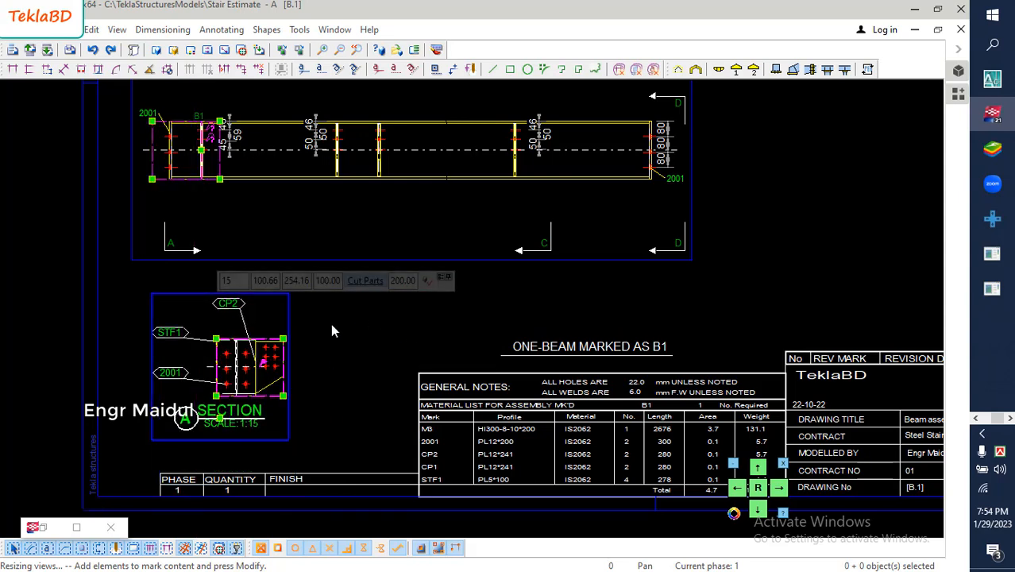
pyautogui.scroll(-5, 262, 397)
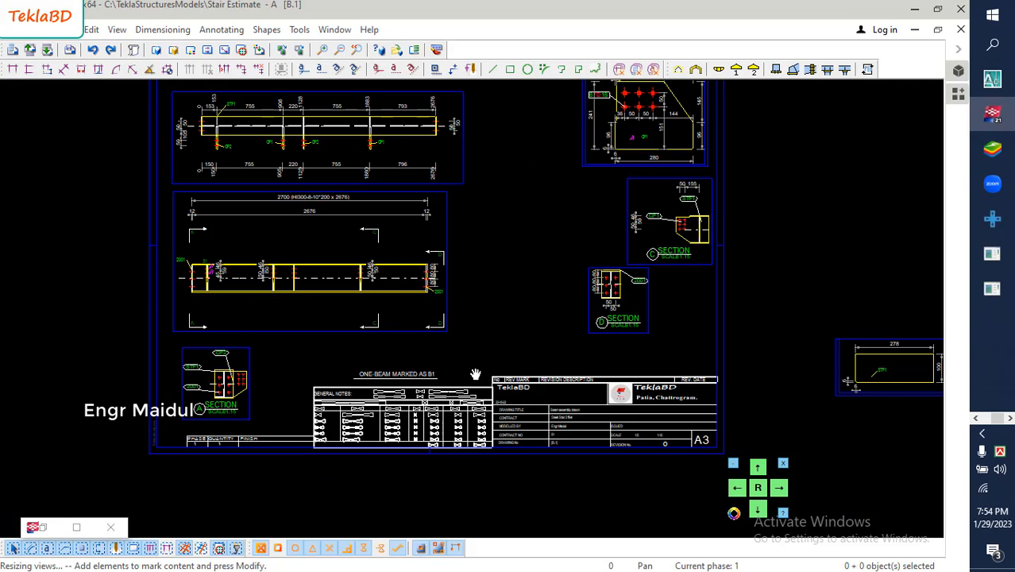
# - Move the Section D view left beside the lower main beam view, and the Section C view down to just above the title block
pyautogui.moveTo(475, 374); pyautogui.dragTo(380, 408, button='middle')
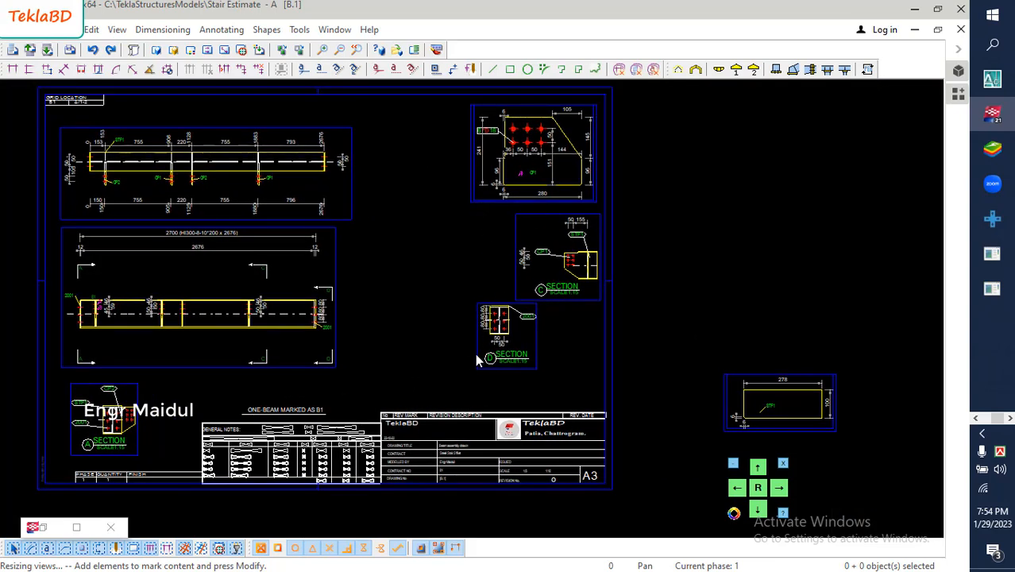
pyautogui.moveTo(477, 358); pyautogui.dragTo(368, 343)
pyautogui.click(515, 244)
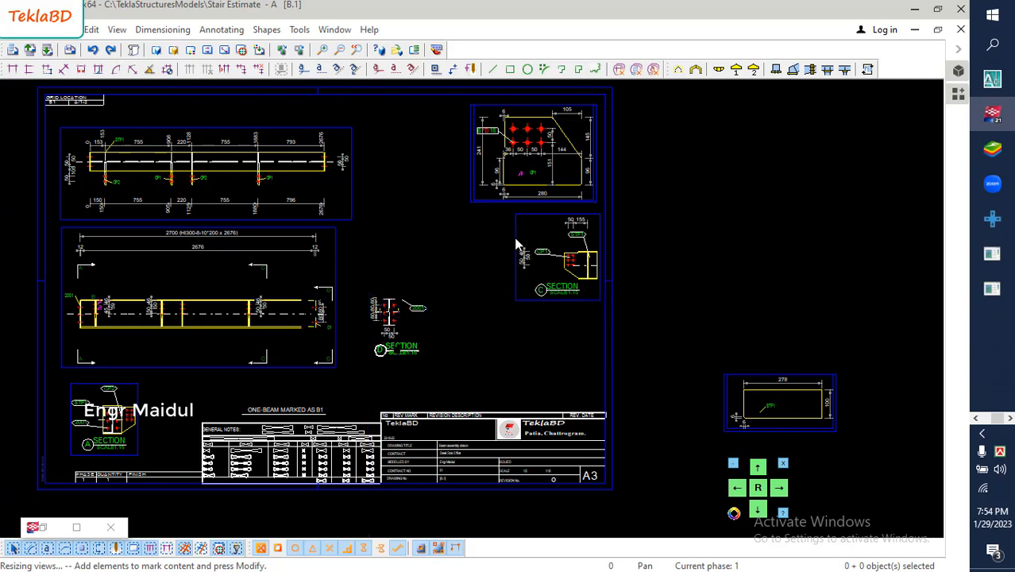
pyautogui.moveTo(516, 238); pyautogui.dragTo(489, 319)
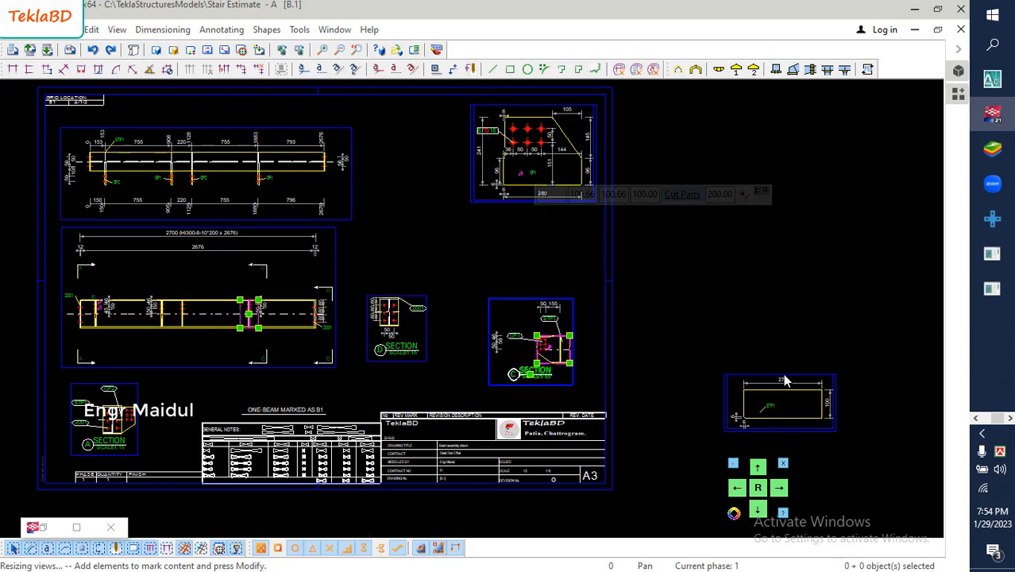
# - Move the STF1 stiffener's single-part view onto the sheet, between the CP1 plate view and the Section C view
pyautogui.click(769, 375)
pyautogui.moveTo(769, 373); pyautogui.dragTo(468, 226)
pyautogui.scroll(-1, 421, 262)
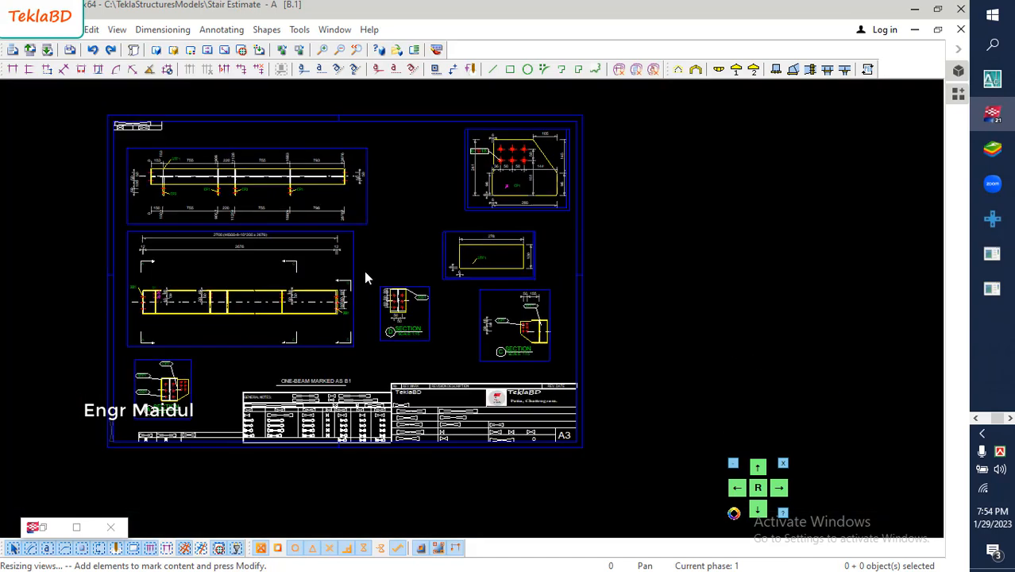
# - Examine the beam's upper and lower main views, checking their dimensions, part marks and section marks
pyautogui.moveTo(365, 274); pyautogui.dragTo(420, 282, button='middle')
pyautogui.scroll(3, 286, 318)
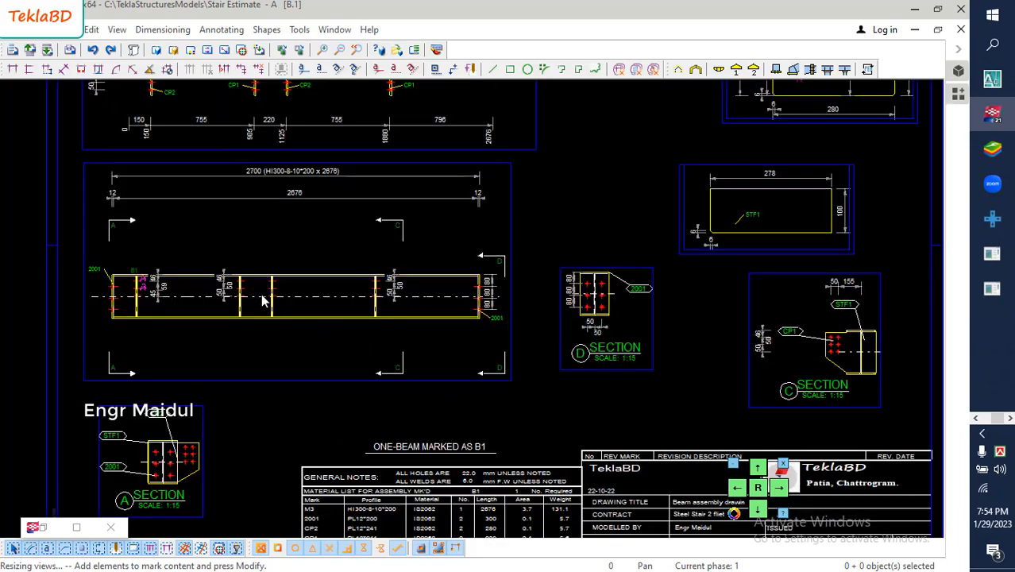
pyautogui.scroll(1, 285, 262)
pyautogui.moveTo(294, 251); pyautogui.dragTo(300, 316, button='middle')
pyautogui.scroll(-3, 300, 316)
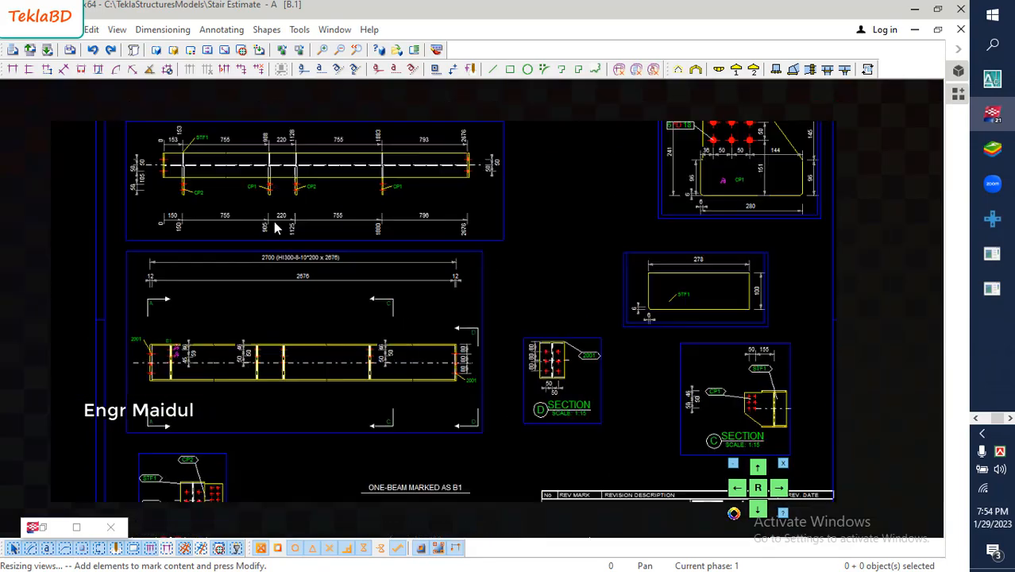
pyautogui.moveTo(280, 199); pyautogui.dragTo(294, 224, button='middle')
pyautogui.scroll(3, 212, 226)
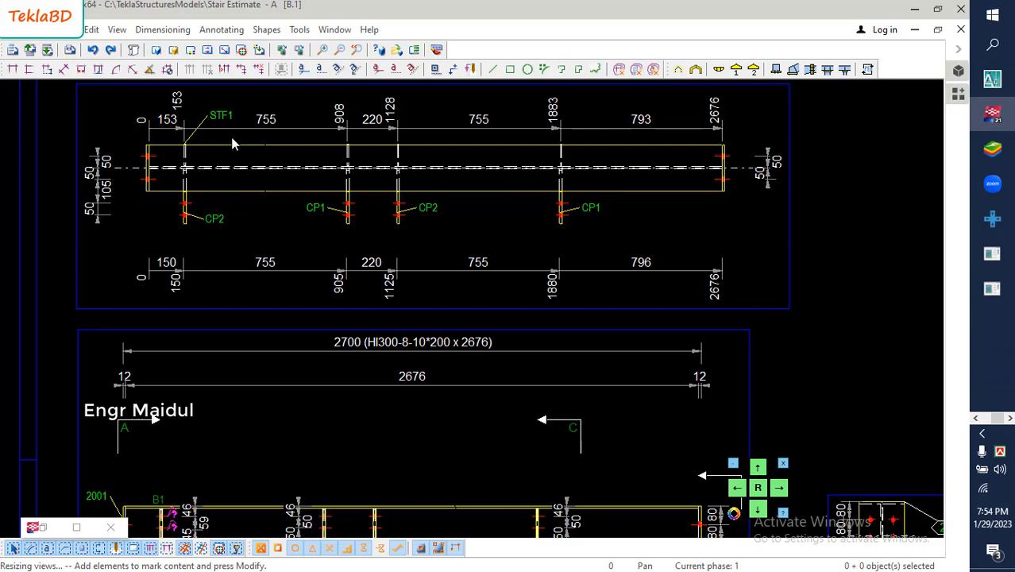
pyautogui.scroll(-2, 227, 157)
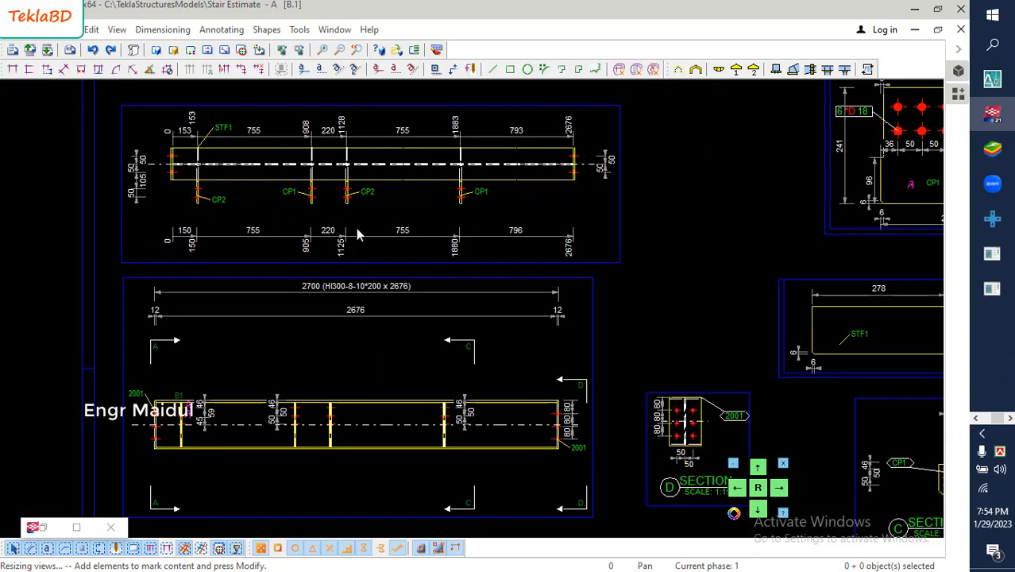
pyautogui.scroll(-1, 445, 253)
# - Examine Sections D and C and the CP1 and STF1 single-part views, comparing their part marks, dimensions and overall sheet layout
pyautogui.scroll(3, 556, 294)
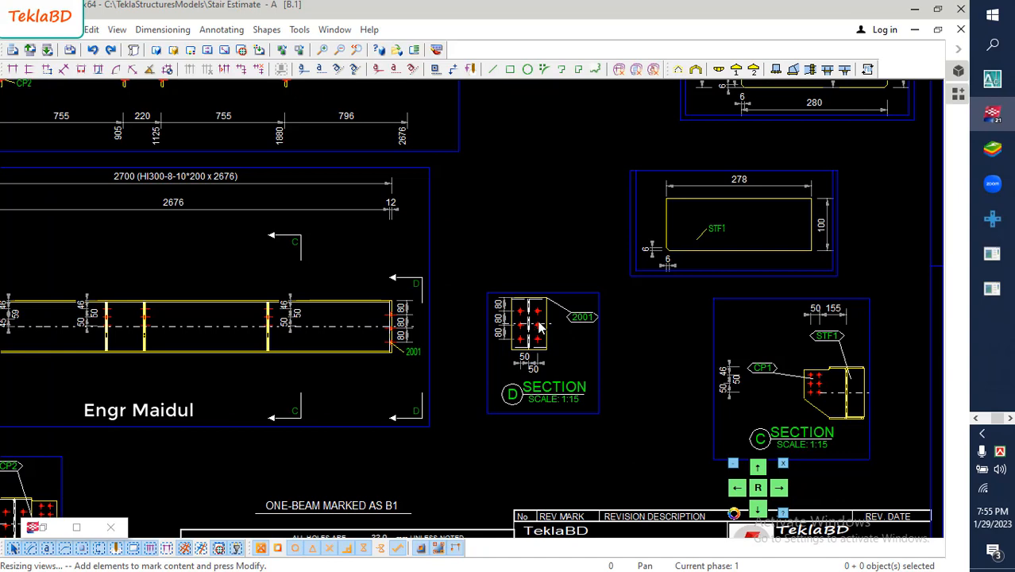
pyautogui.scroll(2, 587, 324)
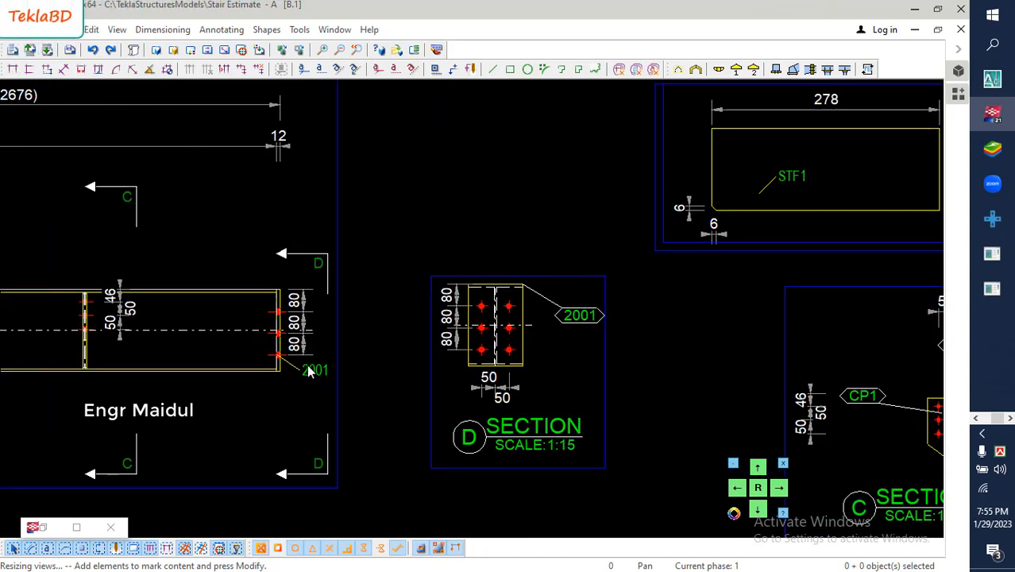
pyautogui.scroll(-3, 432, 341)
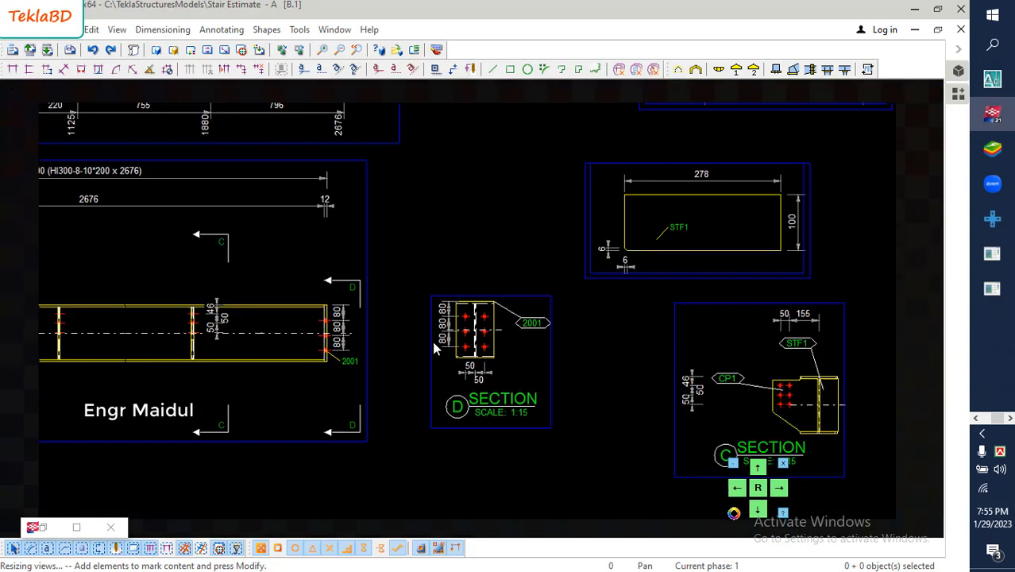
pyautogui.scroll(-1, 487, 344)
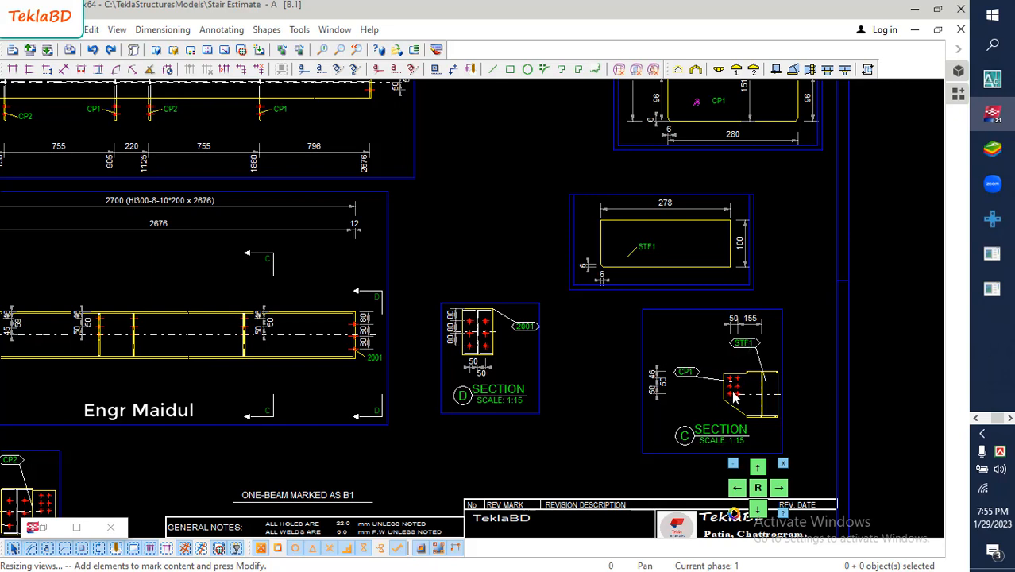
pyautogui.scroll(-1, 733, 397)
pyautogui.moveTo(707, 340); pyautogui.dragTo(642, 404, button='middle')
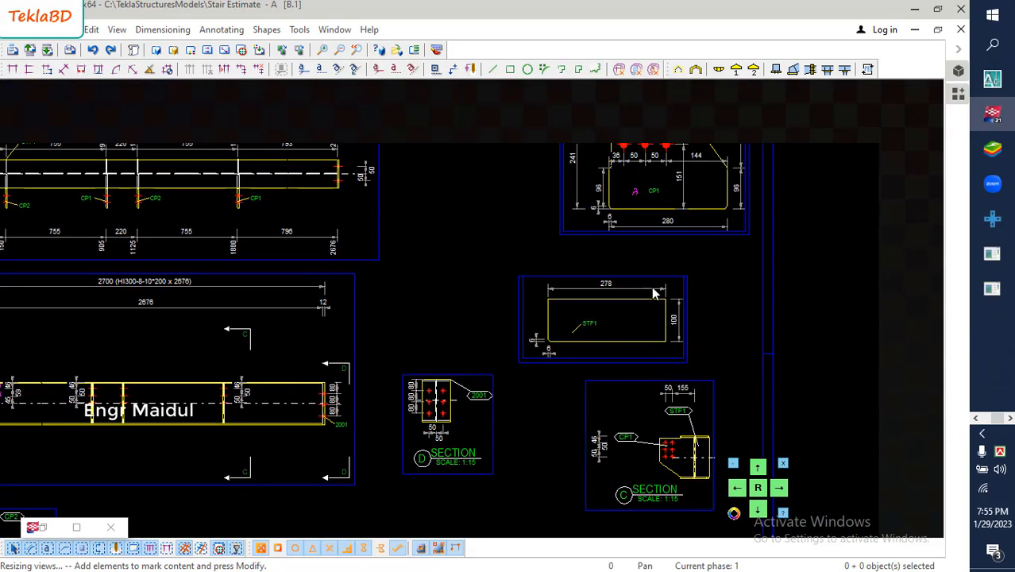
pyautogui.moveTo(661, 157); pyautogui.dragTo(625, 220, button='middle')
pyautogui.scroll(3, 623, 223)
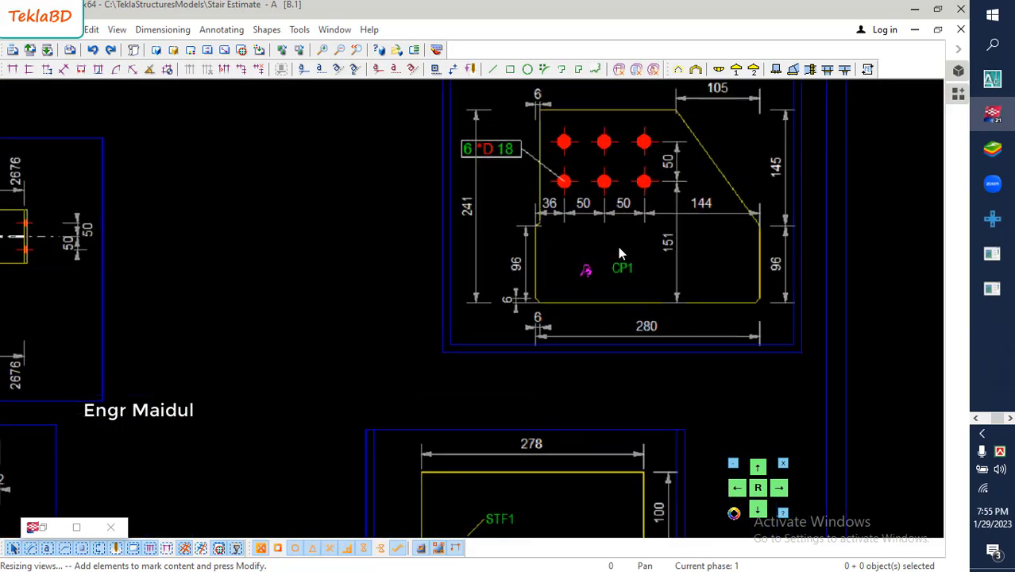
pyautogui.scroll(-2, 606, 262)
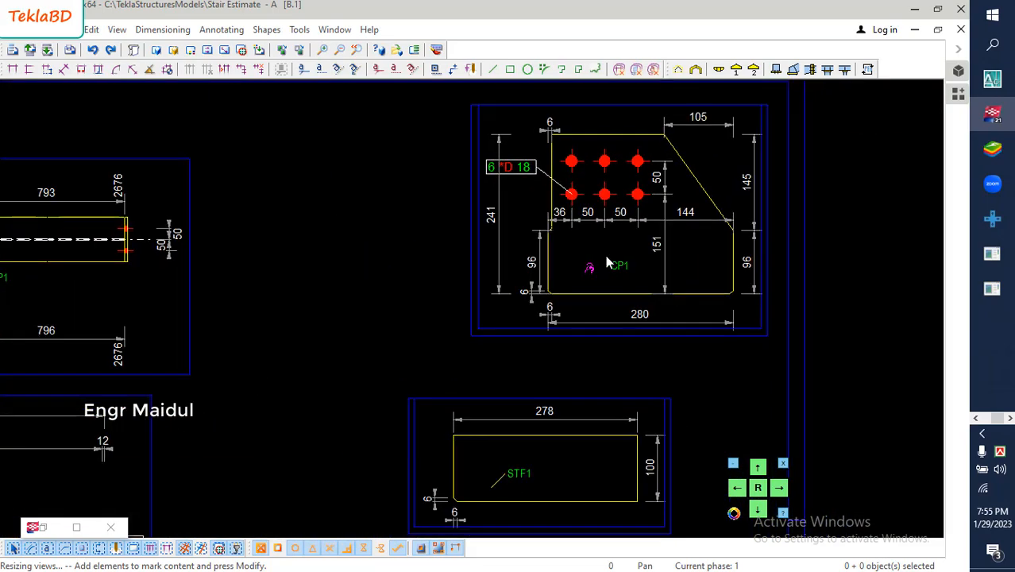
pyautogui.scroll(-3, 618, 224)
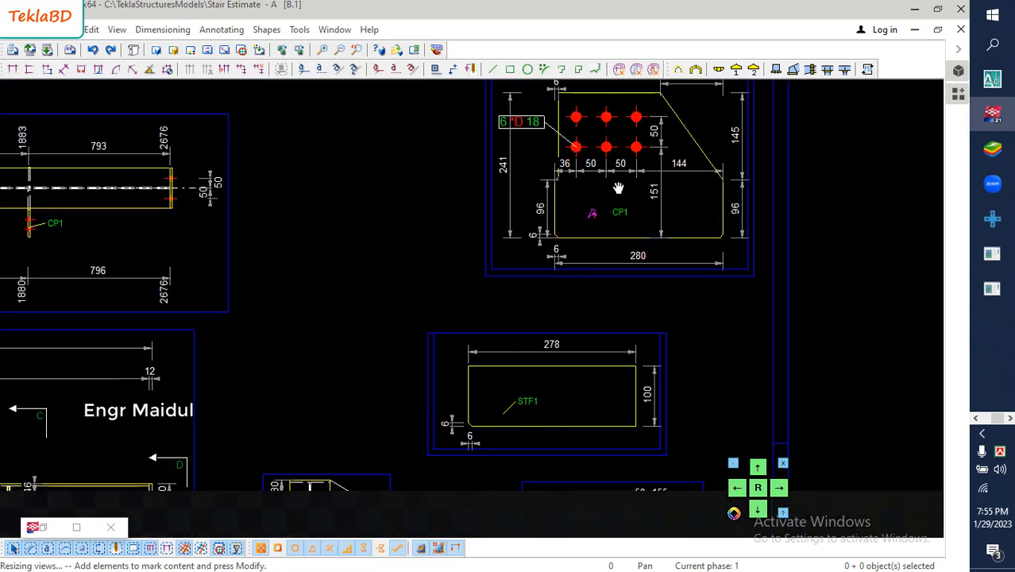
pyautogui.moveTo(612, 379); pyautogui.dragTo(611, 304, button='middle')
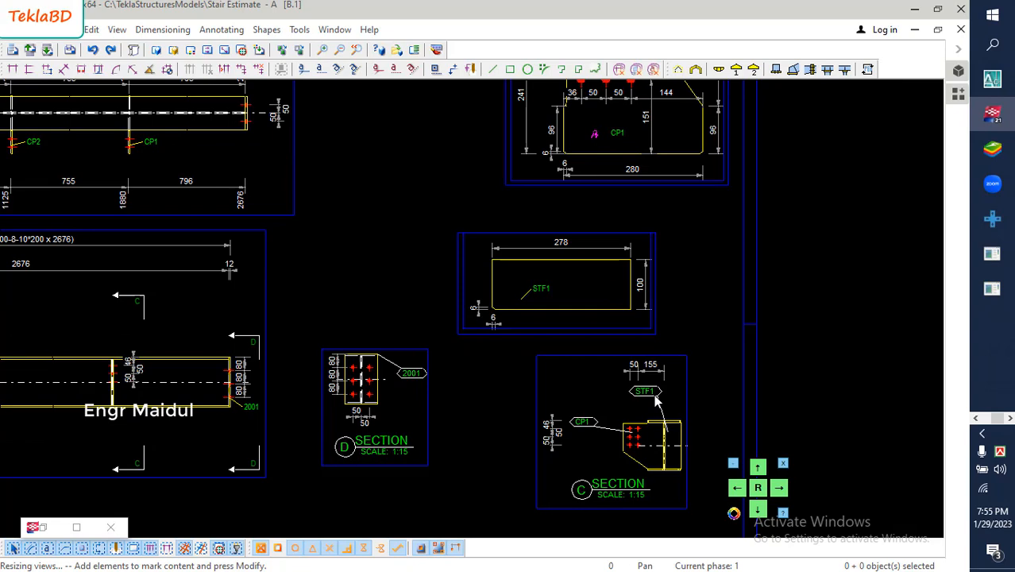
pyautogui.scroll(-1, 575, 288)
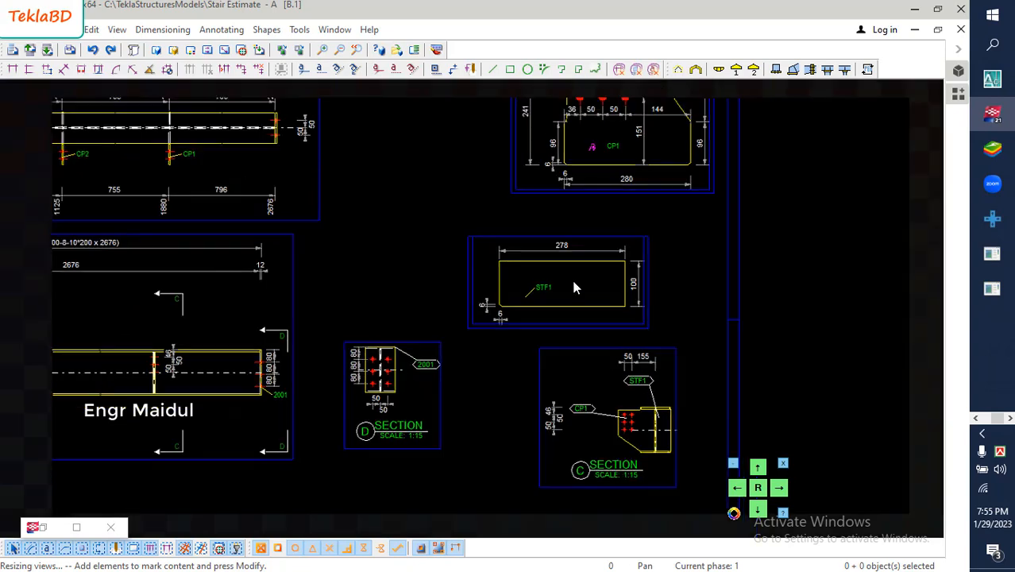
pyautogui.scroll(-4, 574, 285)
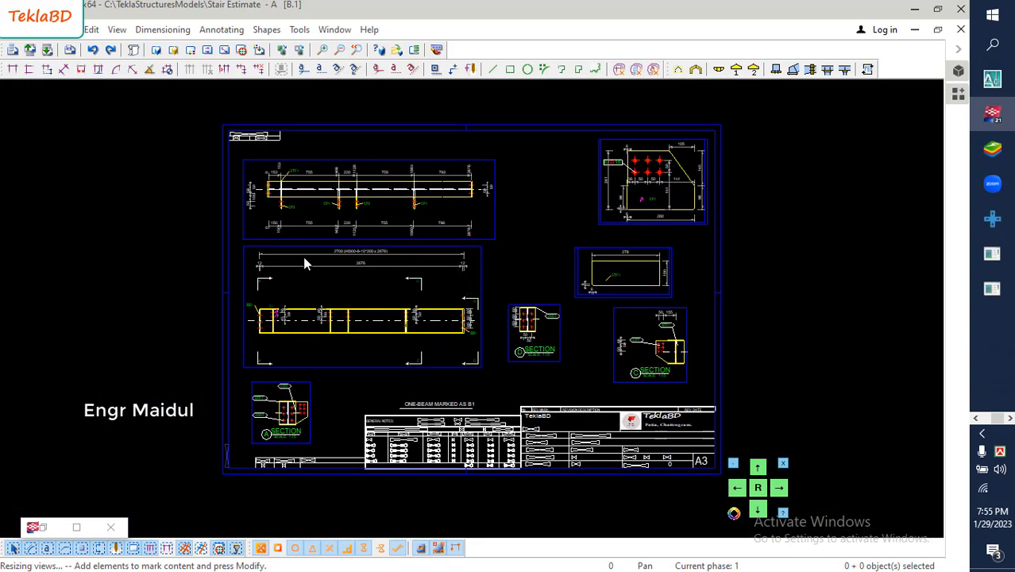